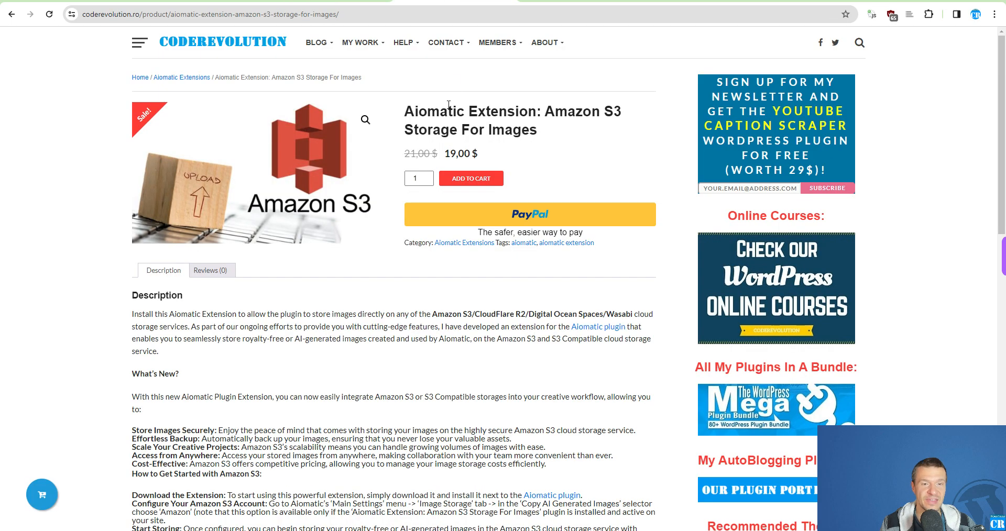
# Step: Examine the Amazon S3 Storage For Images extension page for the cloud storage services it supports
pyautogui.moveTo(407, 111); pyautogui.dragTo(537, 111)
pyautogui.click(408, 129)
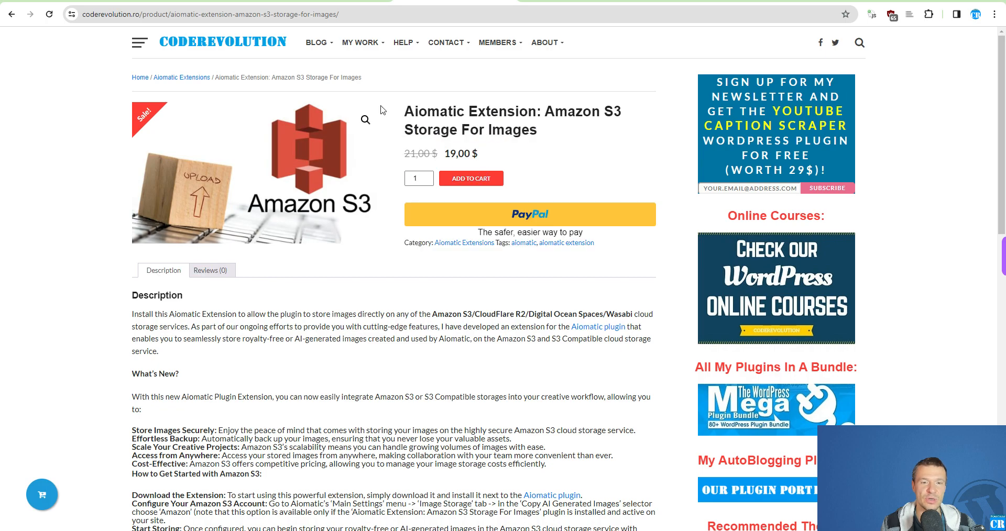
pyautogui.scroll(-2, 419, 209)
pyautogui.moveTo(432, 210); pyautogui.dragTo(472, 208)
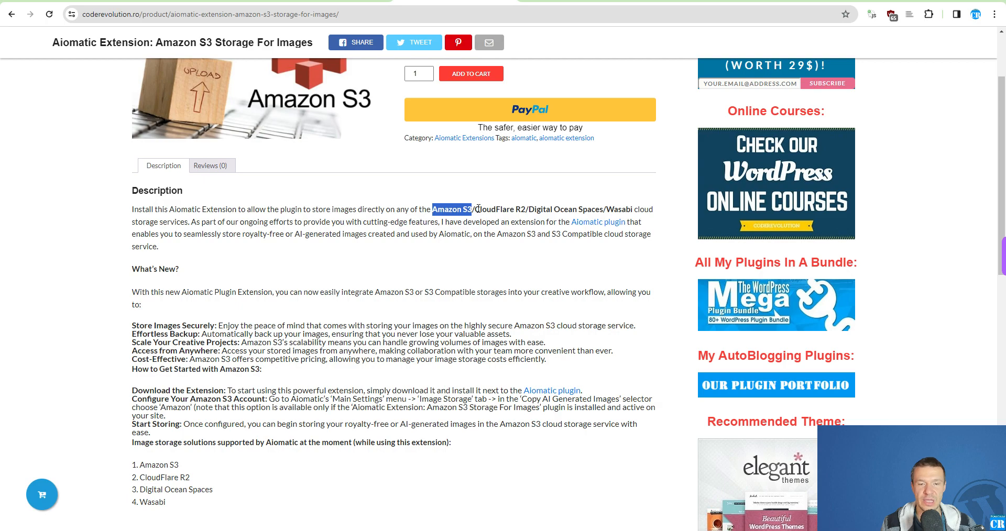
pyautogui.click(206, 1)
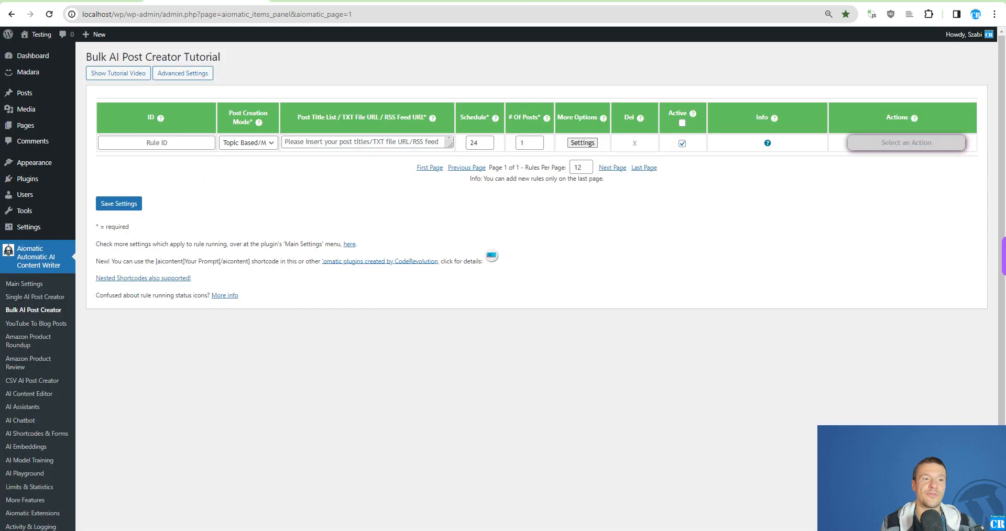
pyautogui.click(82, 1)
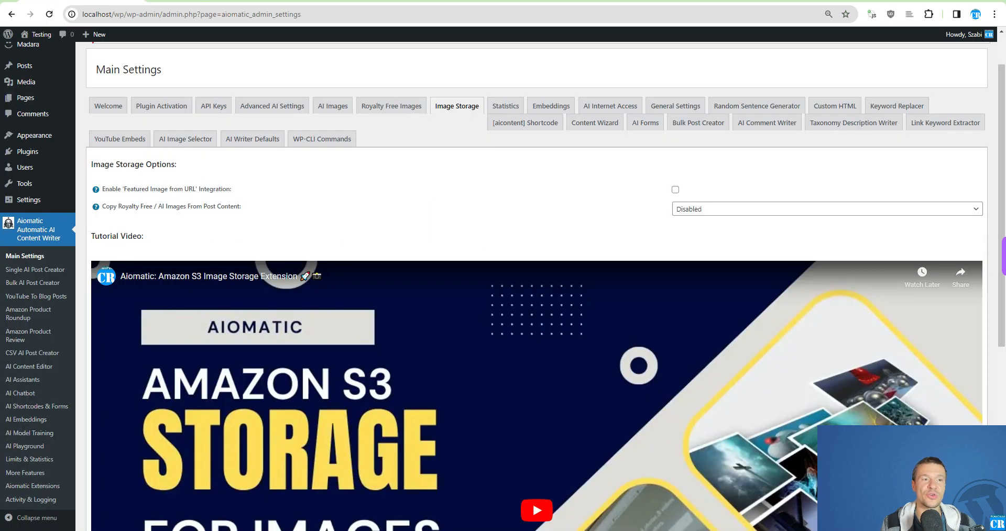
pyautogui.click(456, 1)
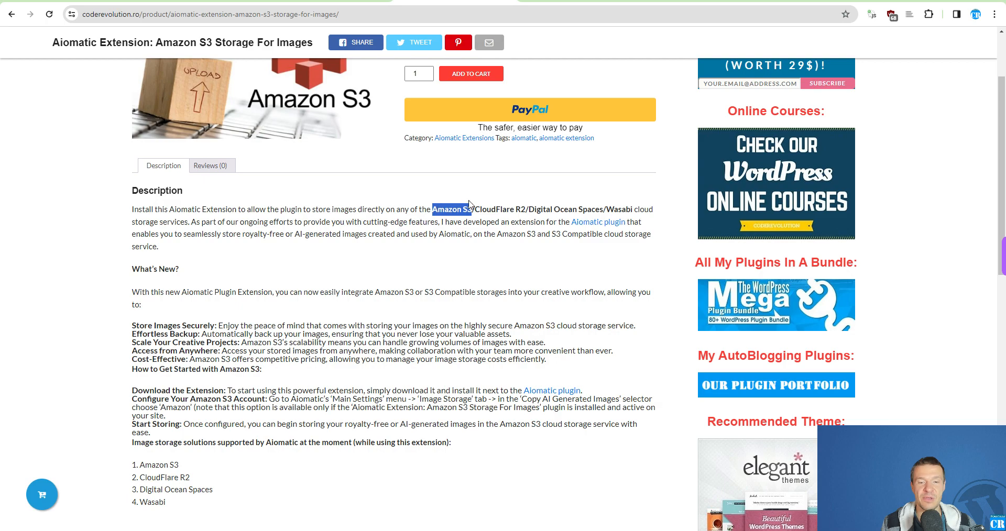
pyautogui.moveTo(476, 209); pyautogui.dragTo(526, 208)
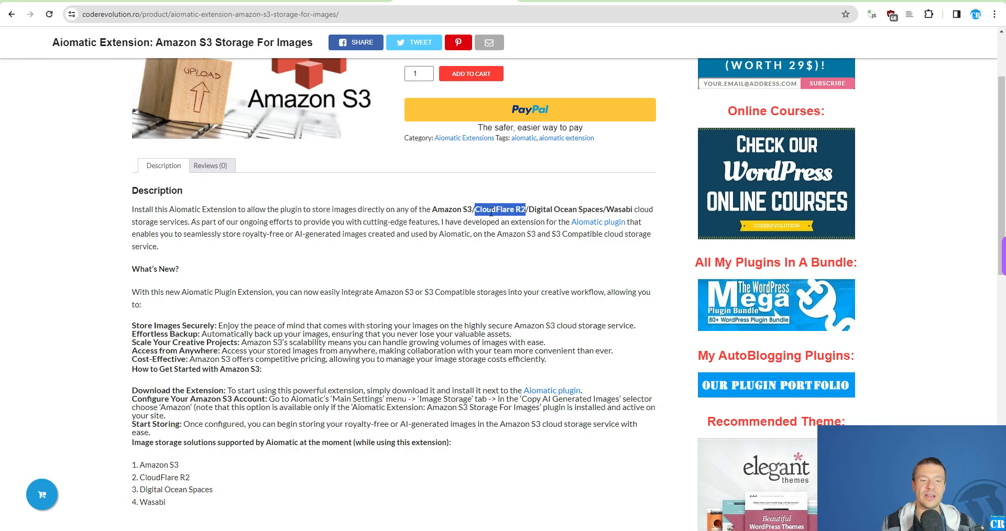
pyautogui.moveTo(529, 209); pyautogui.dragTo(604, 209)
pyautogui.doubleClick(614, 209)
pyautogui.click(594, 208)
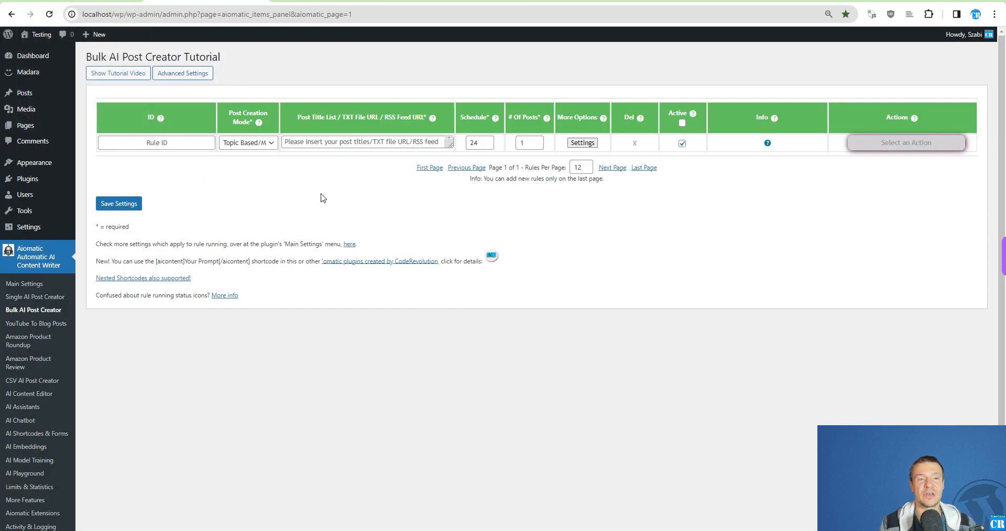
# Step: Look over Aiomatic's CodeCanyon sales page and return to the Amazon S3 extension's product page
pyautogui.click(567, 1)
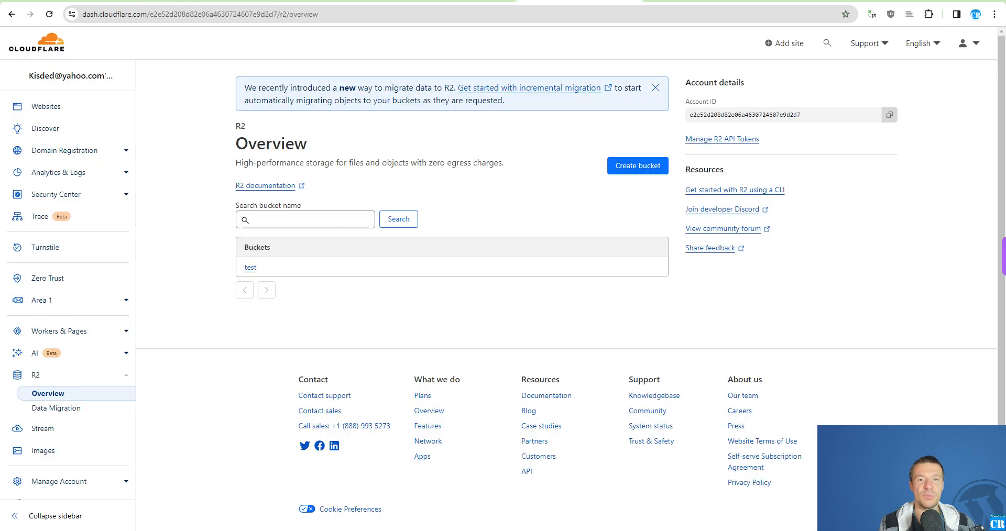
pyautogui.click(454, 1)
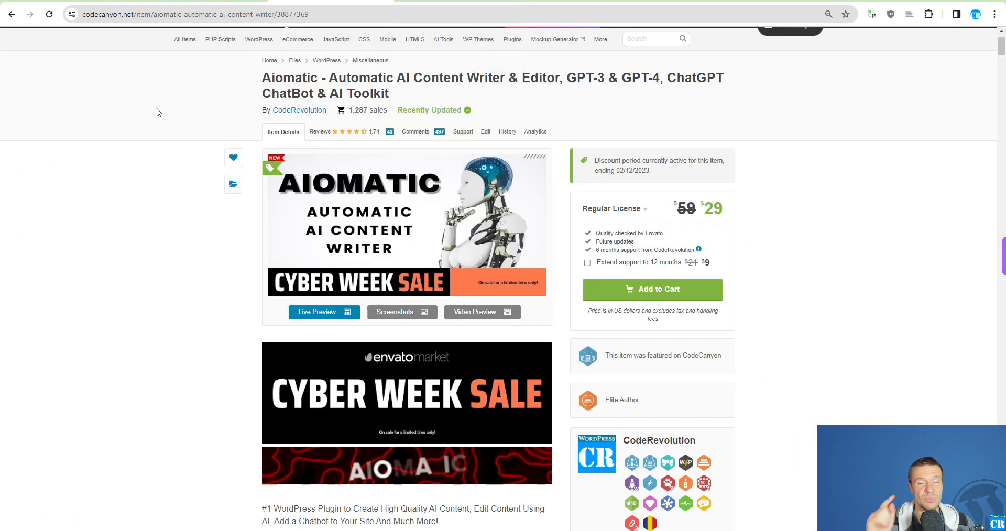
pyautogui.click(424, 1)
pyautogui.scroll(1, 301, 244)
pyautogui.scroll(2, 300, 244)
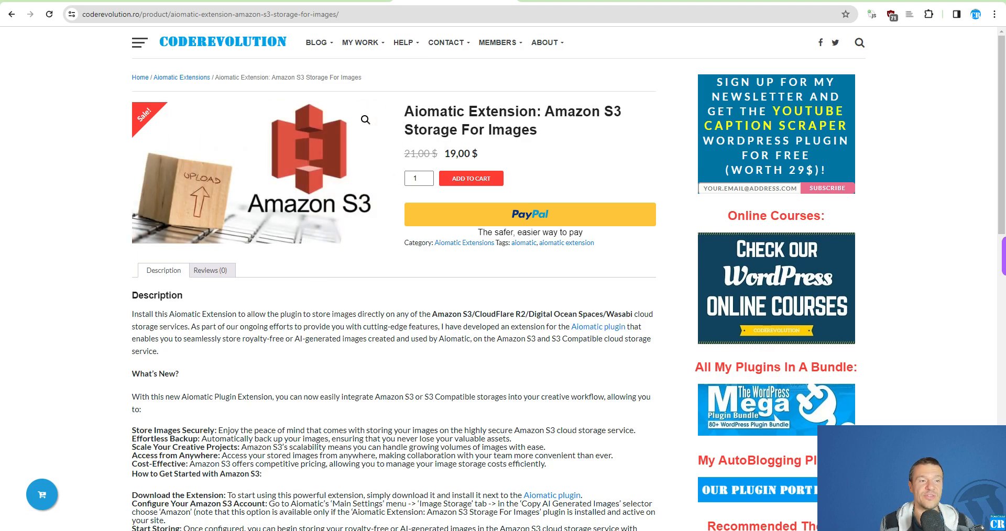
# Step: Switch to the Image Storage settings of the Aiomatic plugin in WordPress
pyautogui.click(81, 1)
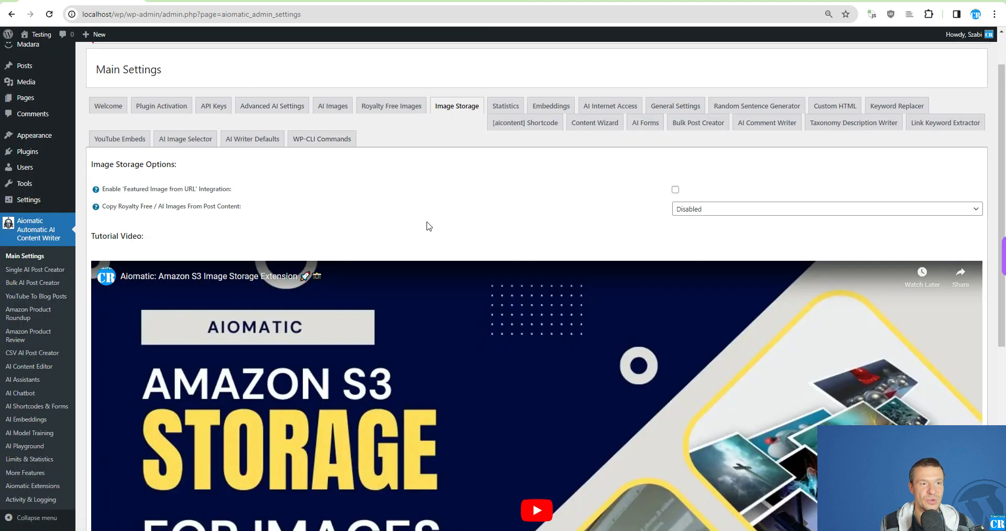
pyautogui.click(392, 1)
pyautogui.click(81, 1)
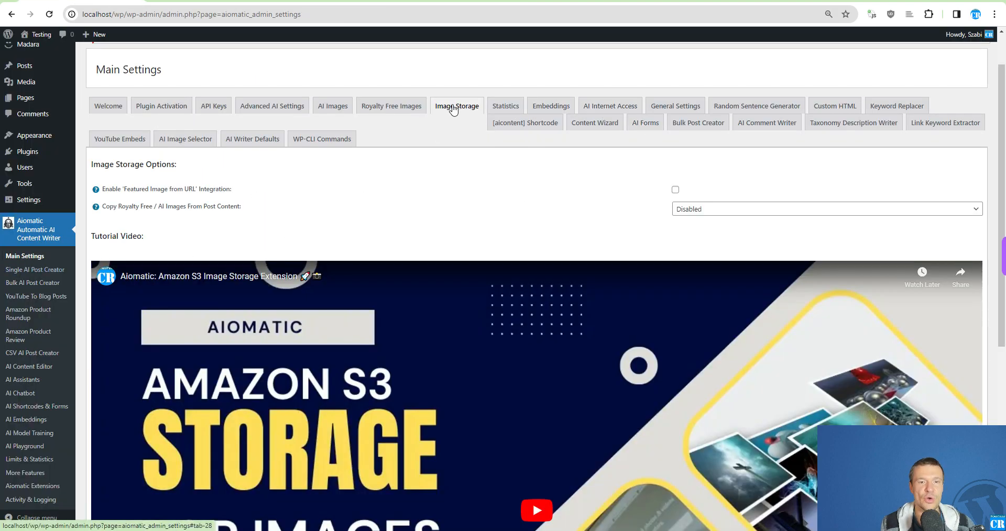
# Step: Try Local Server, Amazon S3, CloudFlare R2, Digital Ocean Spaces and Wasabi as the storage for royalty-free and AI images from post content
pyautogui.click(685, 209)
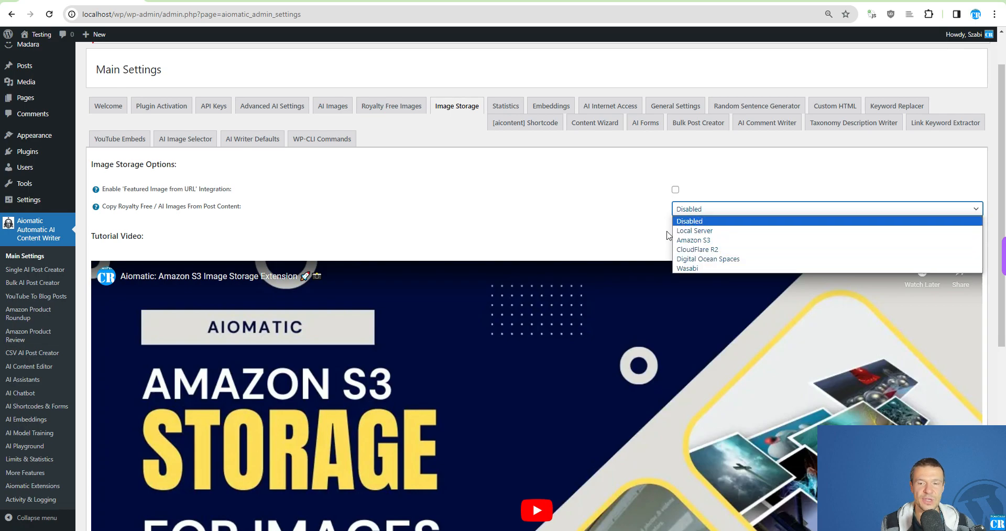
pyautogui.click(691, 231)
pyautogui.click(710, 209)
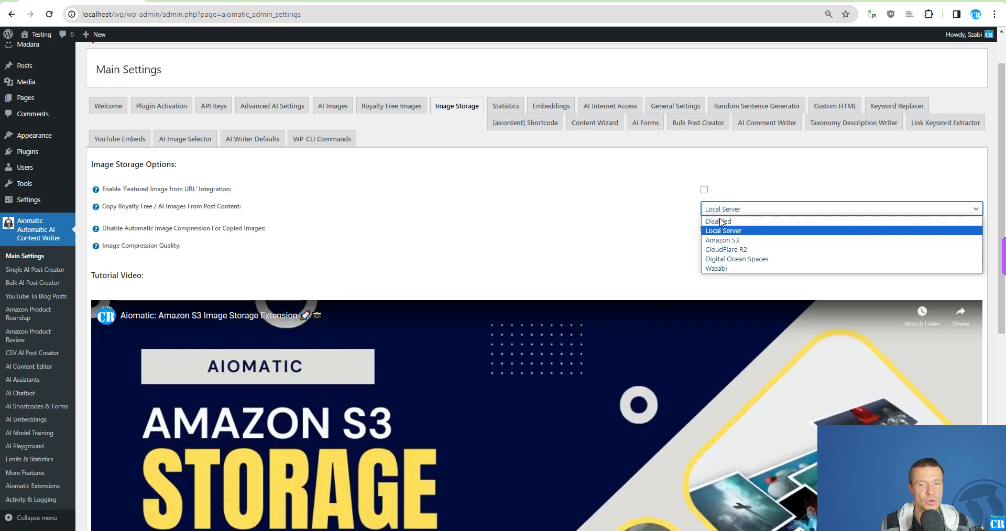
pyautogui.click(721, 241)
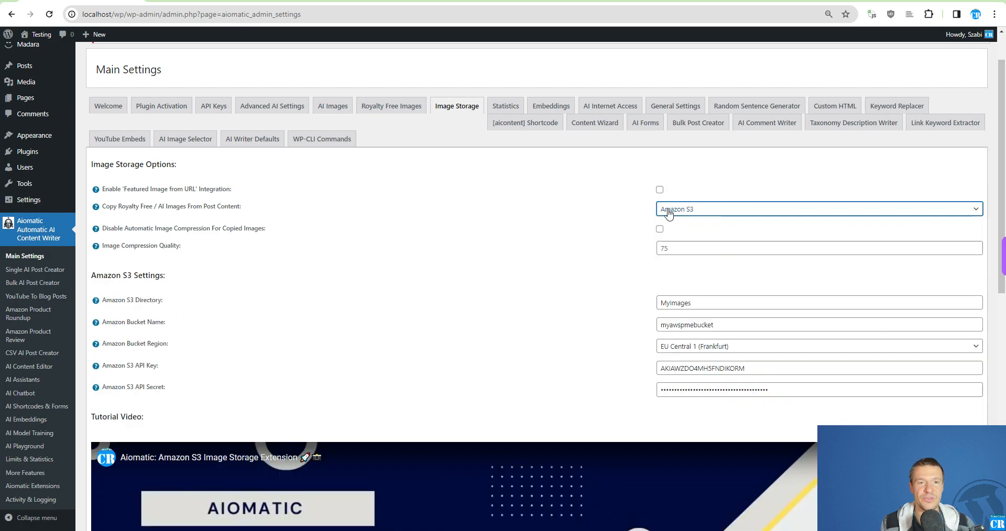
pyautogui.click(667, 209)
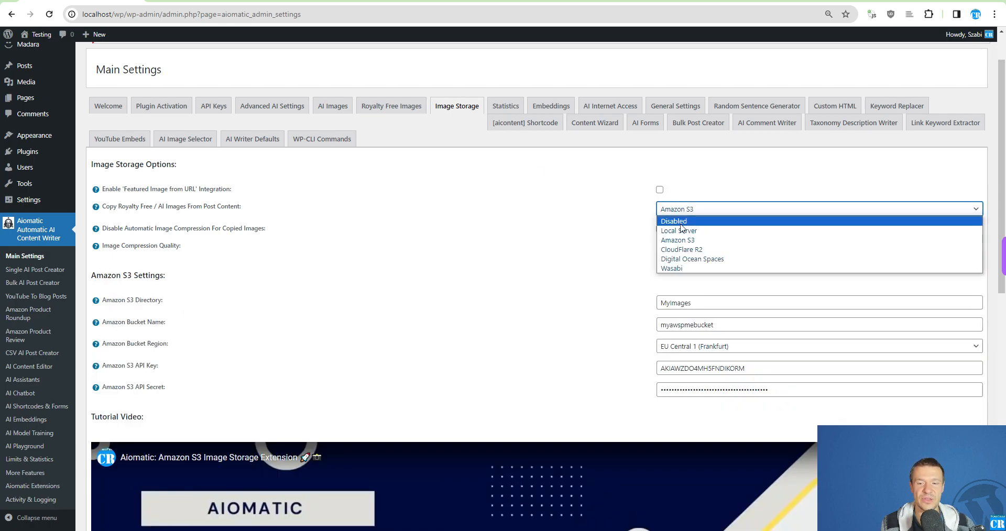
pyautogui.click(681, 249)
pyautogui.click(707, 210)
pyautogui.click(715, 259)
pyautogui.click(710, 210)
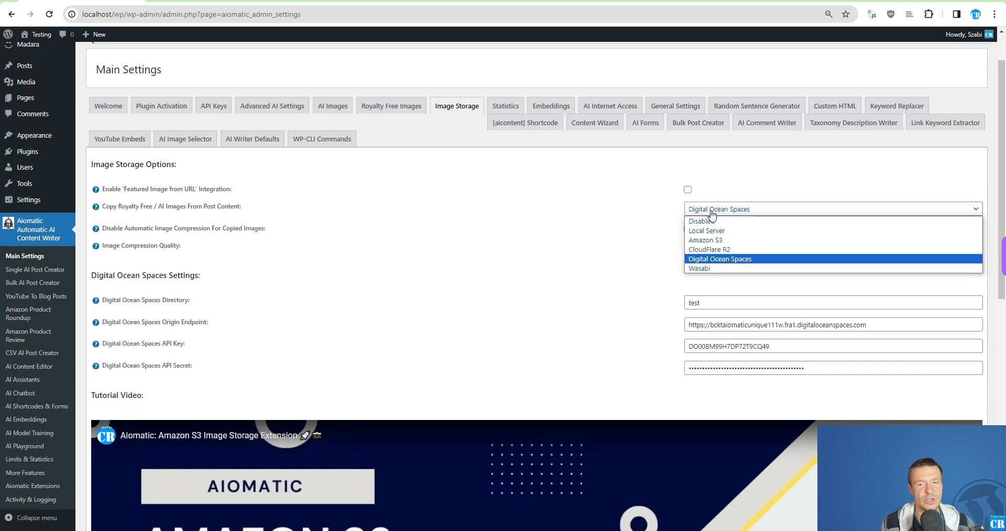
pyautogui.click(715, 268)
# Step: Set the copying of royalty-free and AI images from post content to CloudFlare R2
pyautogui.click(682, 212)
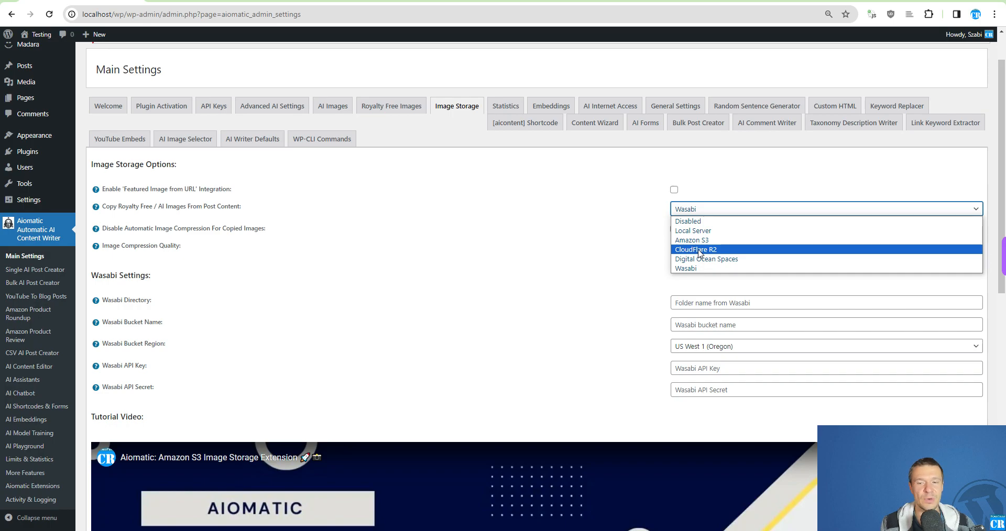
pyautogui.click(699, 249)
pyautogui.click(711, 210)
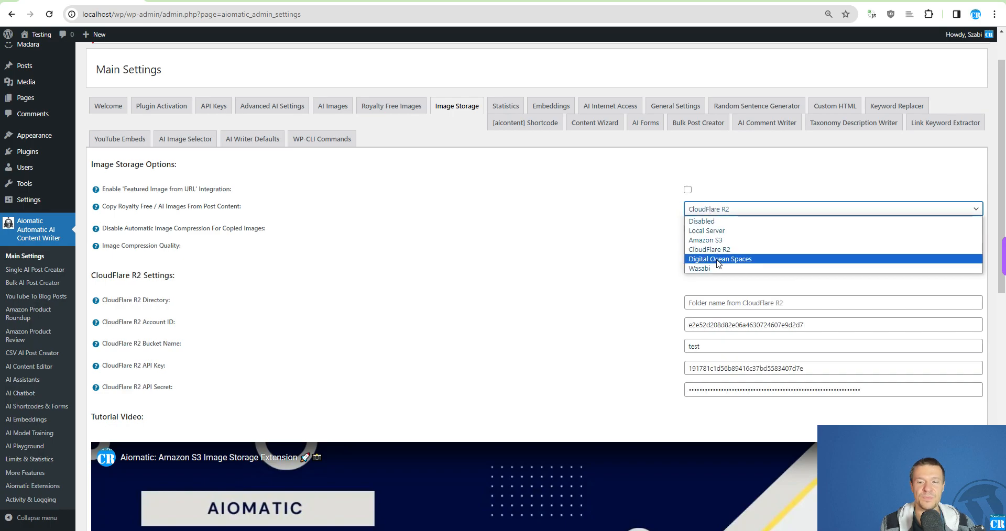
pyautogui.click(484, 250)
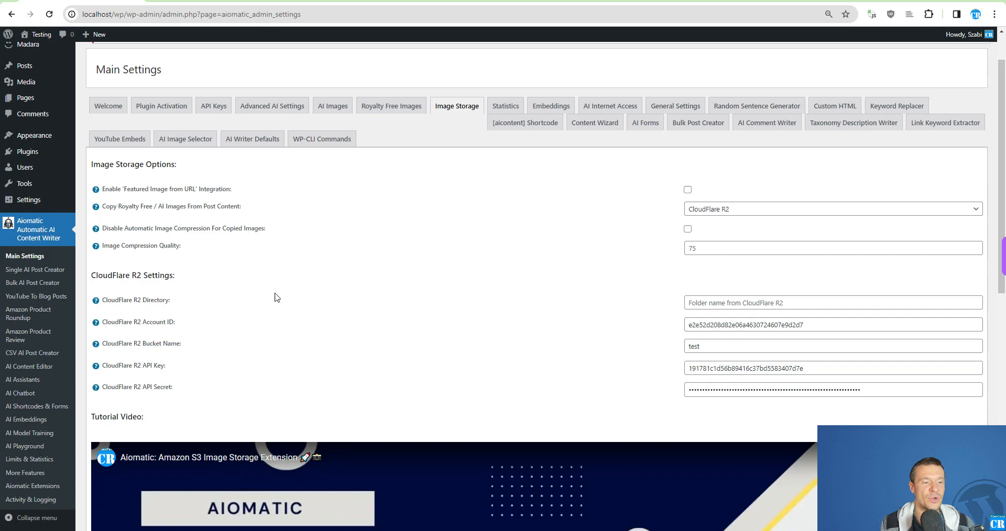
# Step: Review which CloudFlare R2 credentials are required, covering the account ID, bucket name, API key and API secret fields
pyautogui.moveTo(144, 343); pyautogui.dragTo(170, 323)
pyautogui.click(144, 363)
pyautogui.moveTo(143, 366); pyautogui.dragTo(170, 386)
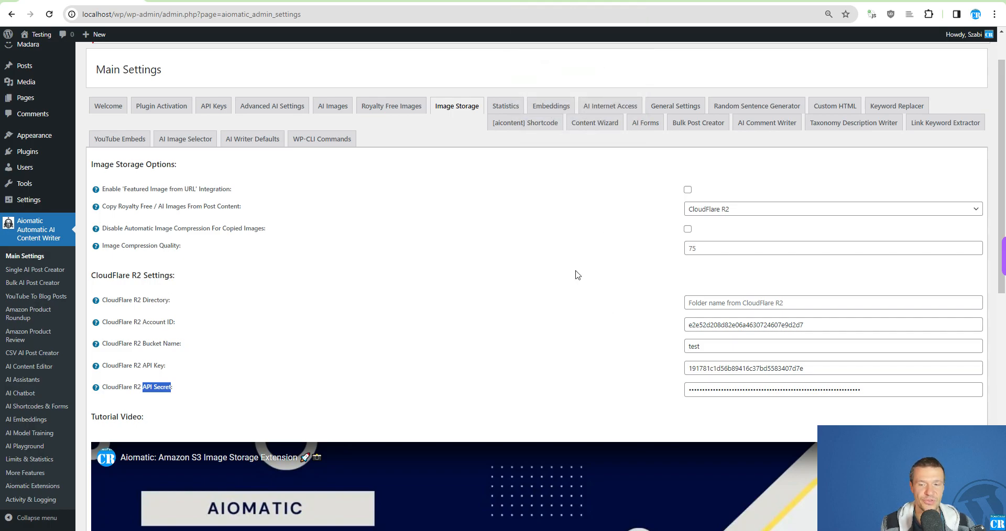
# Step: Copy the account ID from Cloudflare's R2 overview and select the contents of Aiomatic's CloudFlare R2 Account ID field
pyautogui.click(579, 1)
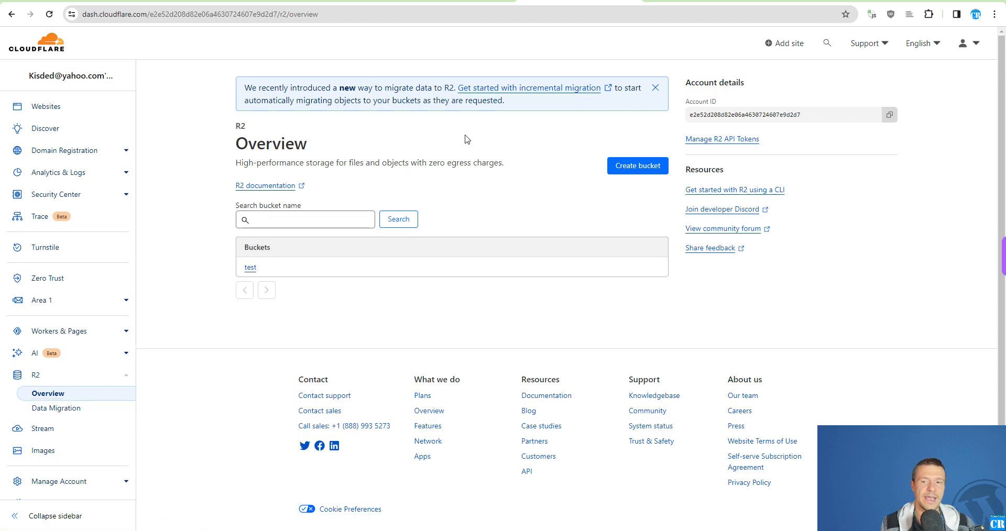
pyautogui.doubleClick(704, 116)
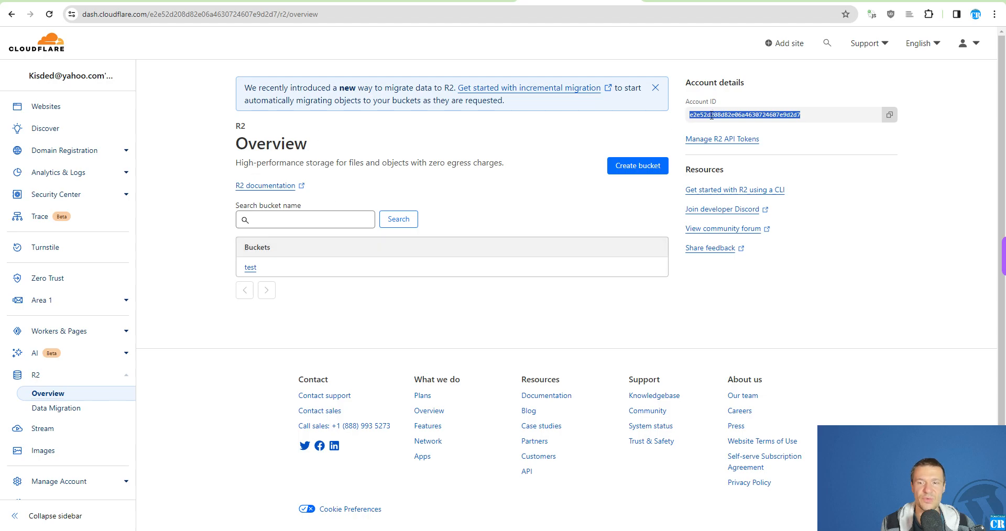
pyautogui.click(889, 115)
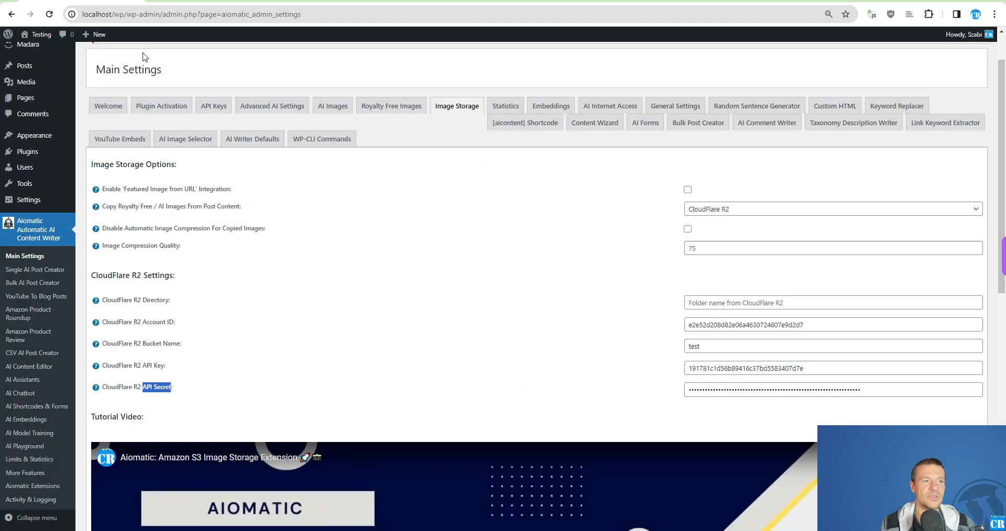
pyautogui.moveTo(139, 323); pyautogui.dragTo(175, 323)
pyautogui.doubleClick(736, 325)
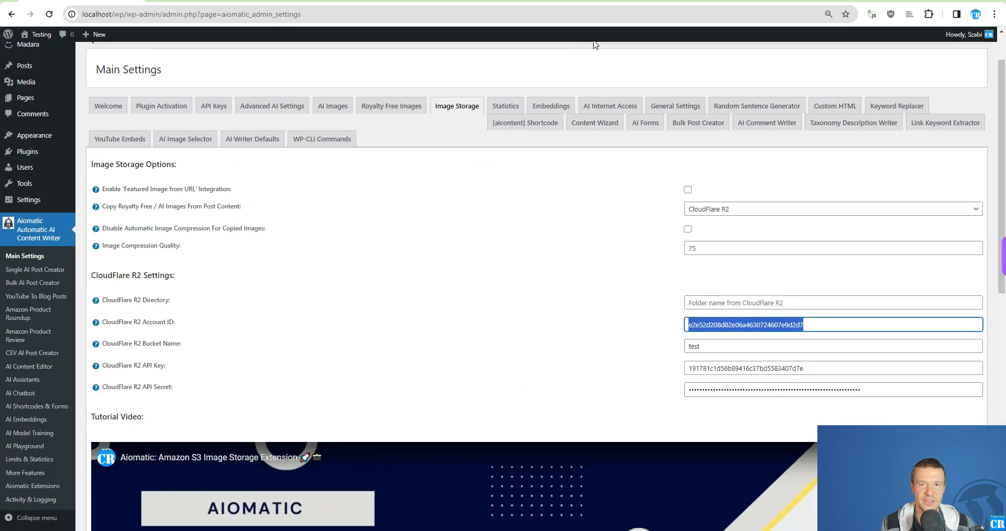
# Step: Start a new R2 API token in the Cloudflare dashboard and name it R2 Tokenasd
pyautogui.click(579, 1)
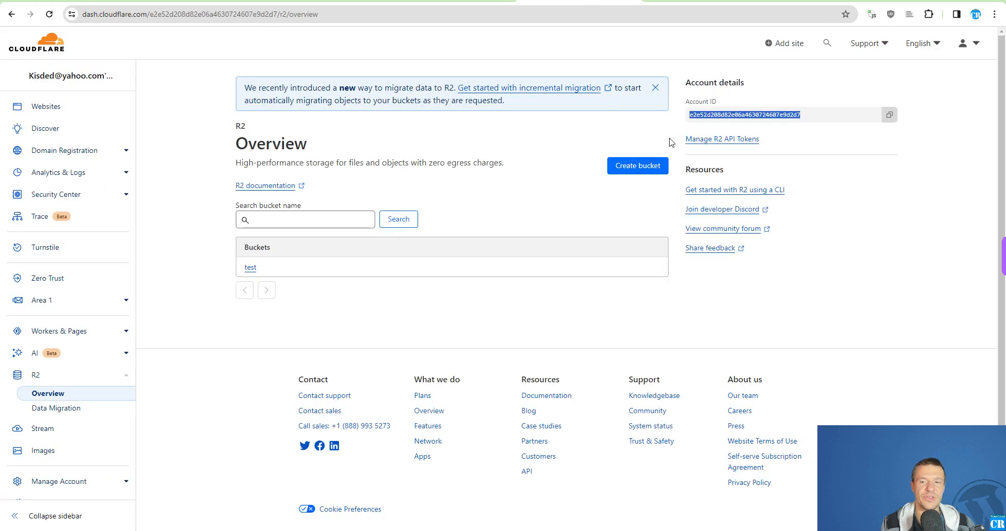
pyautogui.click(698, 141)
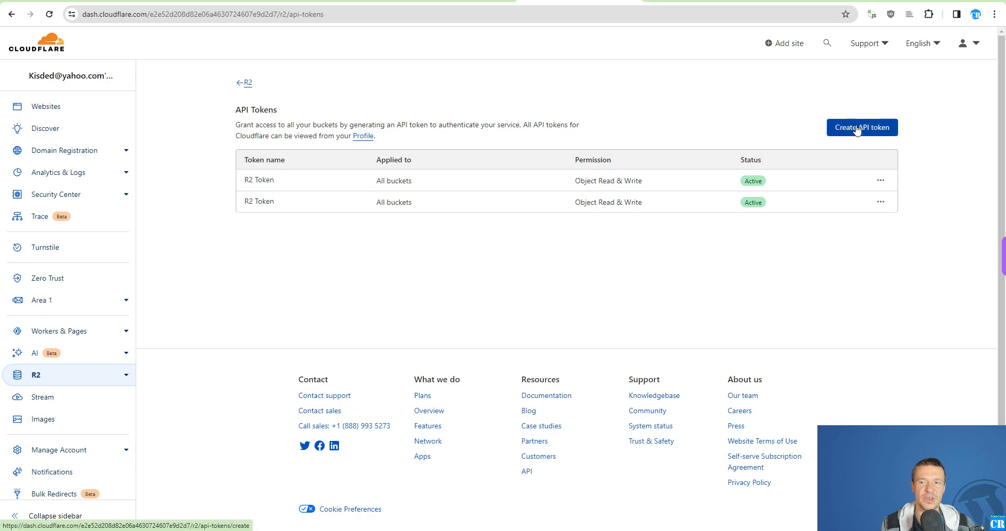
pyautogui.click(857, 130)
pyautogui.moveTo(333, 166); pyautogui.dragTo(250, 166)
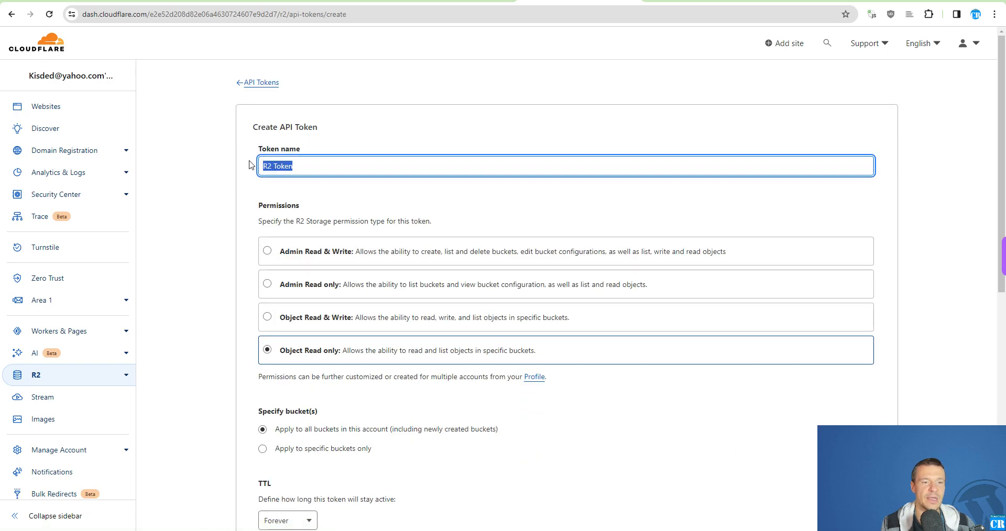
pyautogui.click(309, 166)
pyautogui.write('asd')
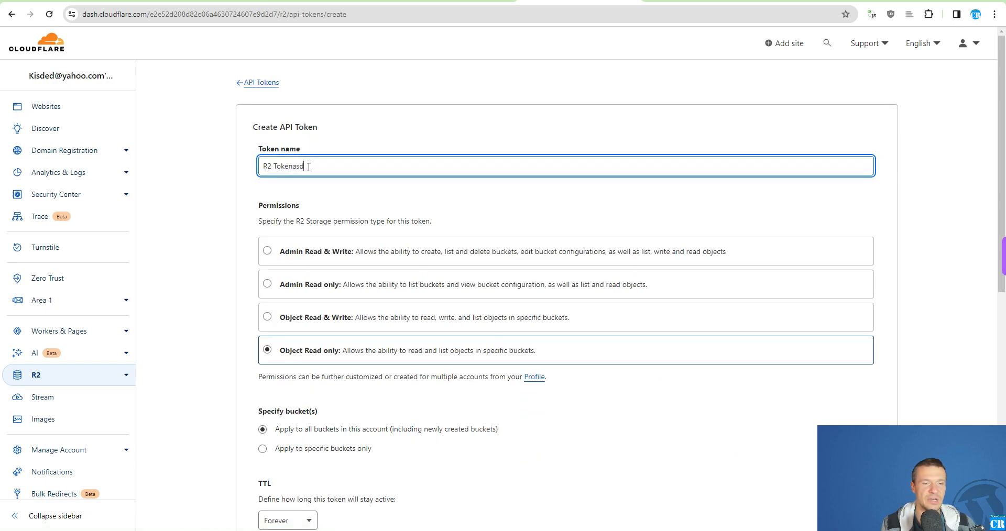
# Step: Give the token Object Read & Write permission and create it, keeping all buckets and the Forever lifetime
pyautogui.scroll(-1, 293, 220)
pyautogui.click(278, 268)
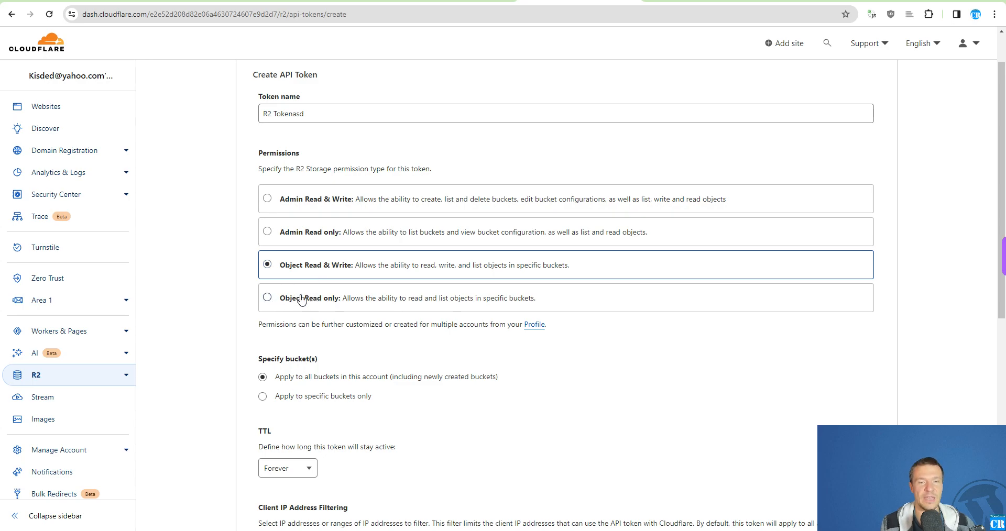
pyautogui.scroll(-5, 336, 268)
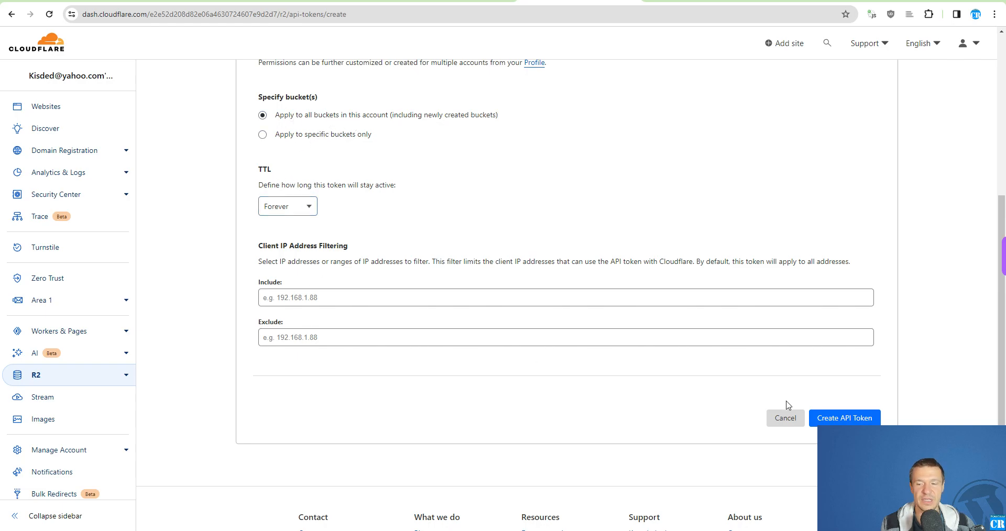
pyautogui.scroll(-2, 842, 385)
pyautogui.scroll(2, 408, 233)
pyautogui.scroll(-2, 550, 278)
pyautogui.click(853, 314)
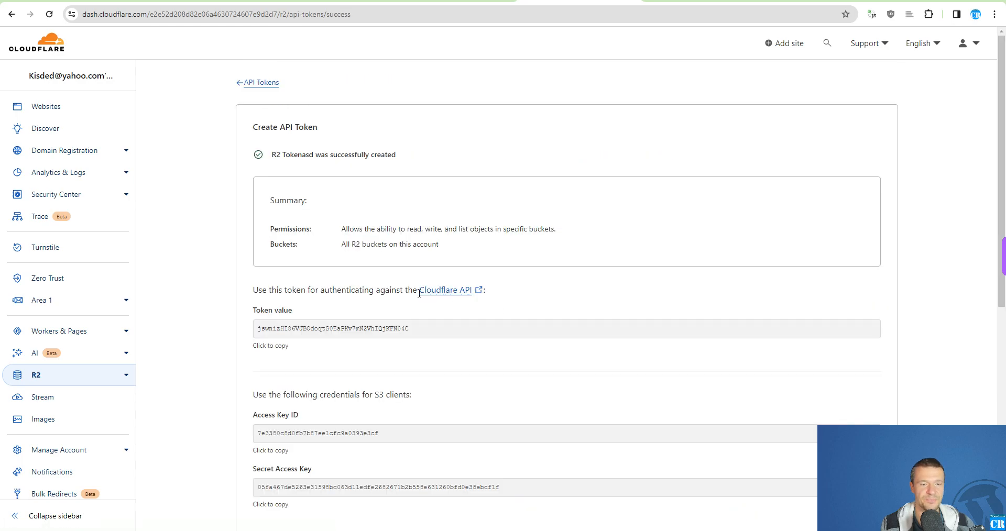
# Step: Copy the new token's Access Key ID from Cloudflare and select the contents of Aiomatic's CloudFlare R2 API Key field
pyautogui.scroll(-3, 419, 293)
pyautogui.moveTo(258, 276); pyautogui.dragTo(392, 277)
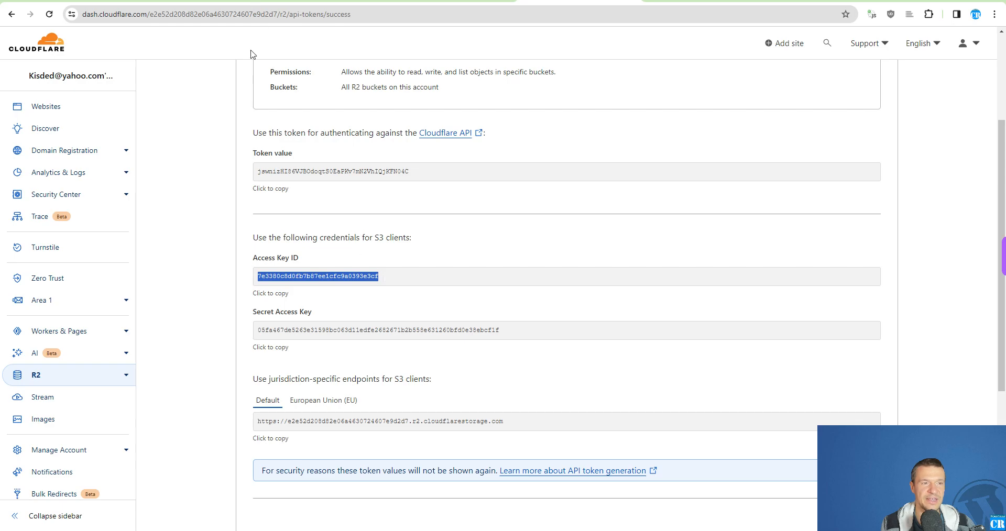
pyautogui.rightClick(302, 274)
pyautogui.click(319, 283)
pyautogui.hotkey('alt', 'Tab')
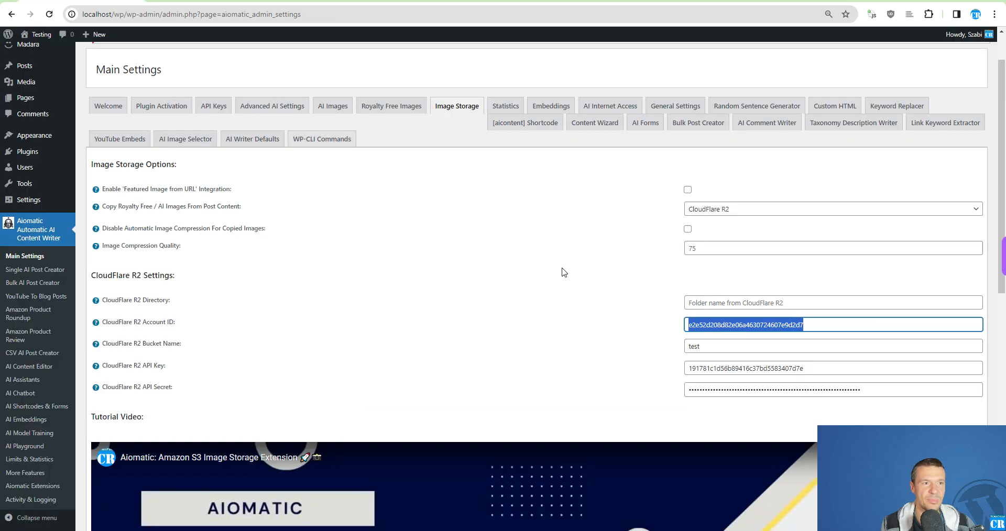
pyautogui.doubleClick(733, 369)
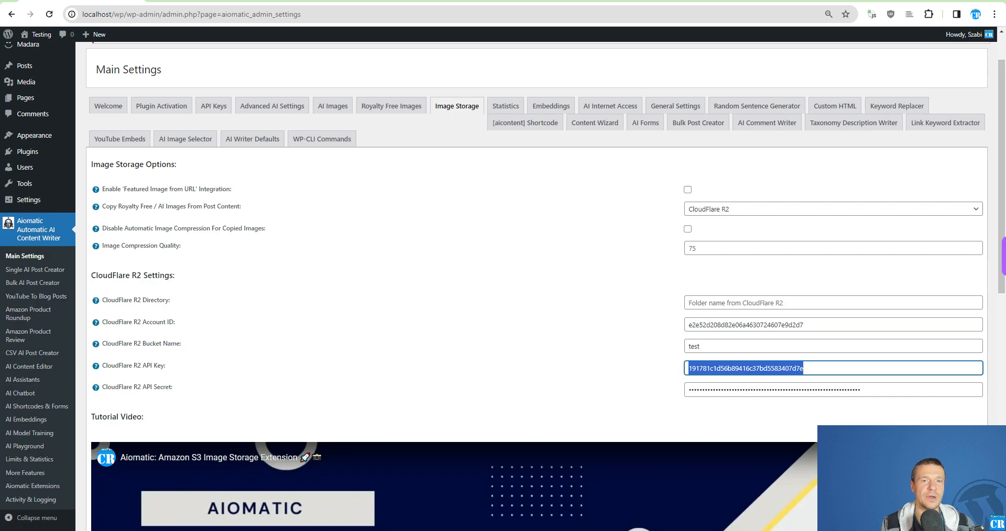
# Step: Select the token's Secret Access Key in Cloudflare and the contents of Aiomatic's CloudFlare R2 API Secret field
pyautogui.hotkey('ctrl', 'Tab')
pyautogui.doubleClick(299, 331)
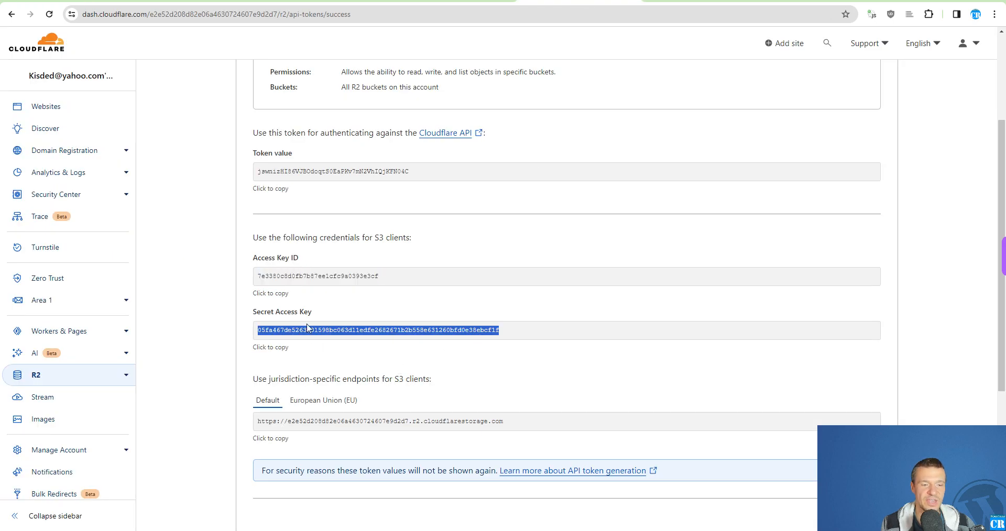
pyautogui.click(82, 1)
pyautogui.doubleClick(710, 396)
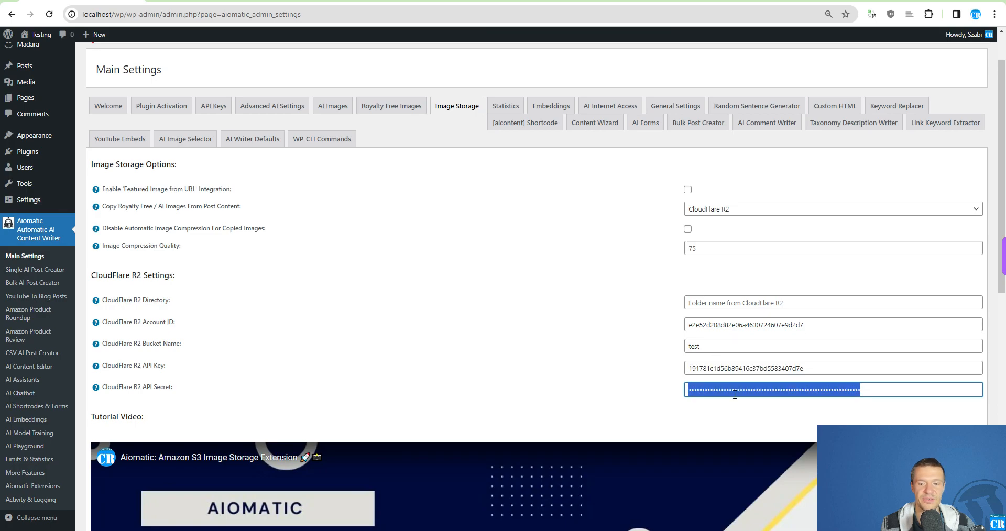
pyautogui.click(207, 2)
pyautogui.click(82, 1)
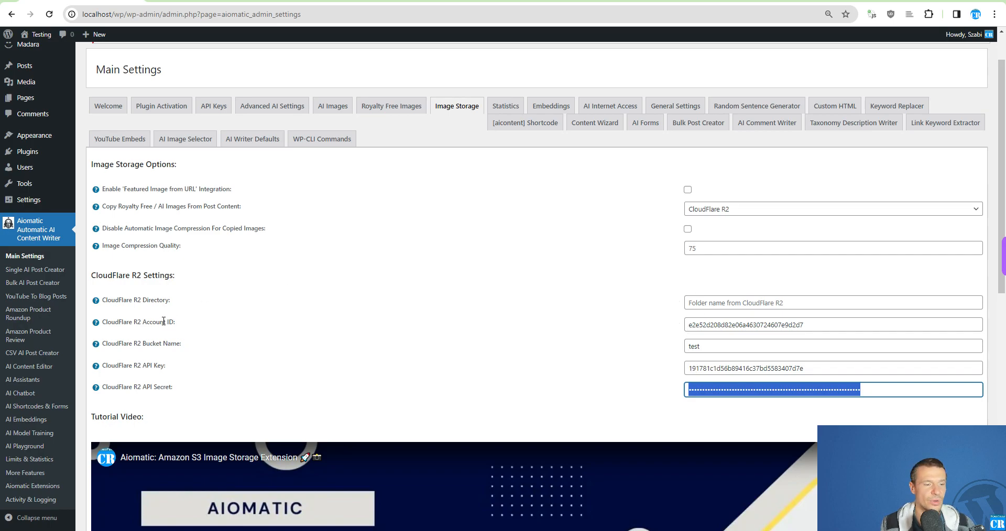
# Step: Review the Account ID, API Secret and Bucket Name entries in the CloudFlare R2 settings
pyautogui.moveTo(143, 322); pyautogui.dragTo(173, 322)
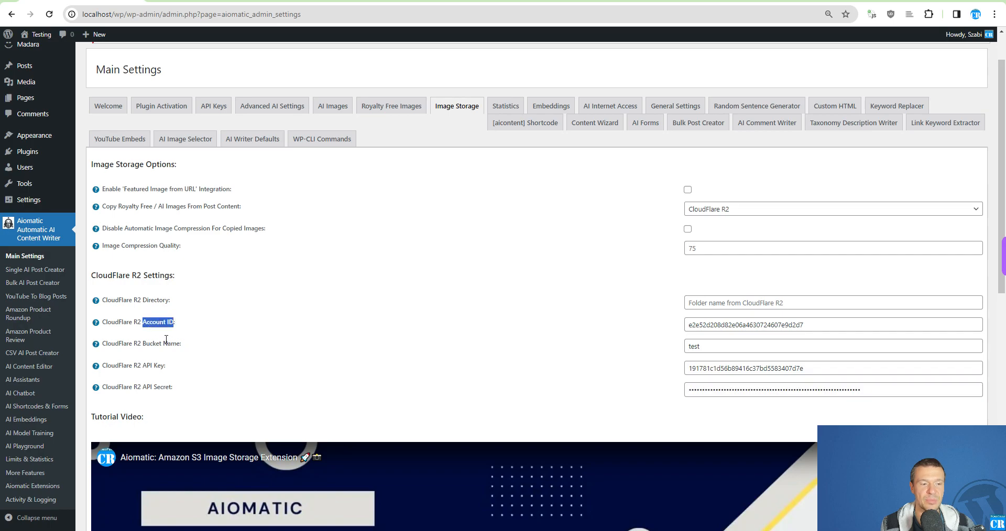
pyautogui.moveTo(147, 388); pyautogui.dragTo(172, 384)
pyautogui.moveTo(149, 344); pyautogui.dragTo(181, 343)
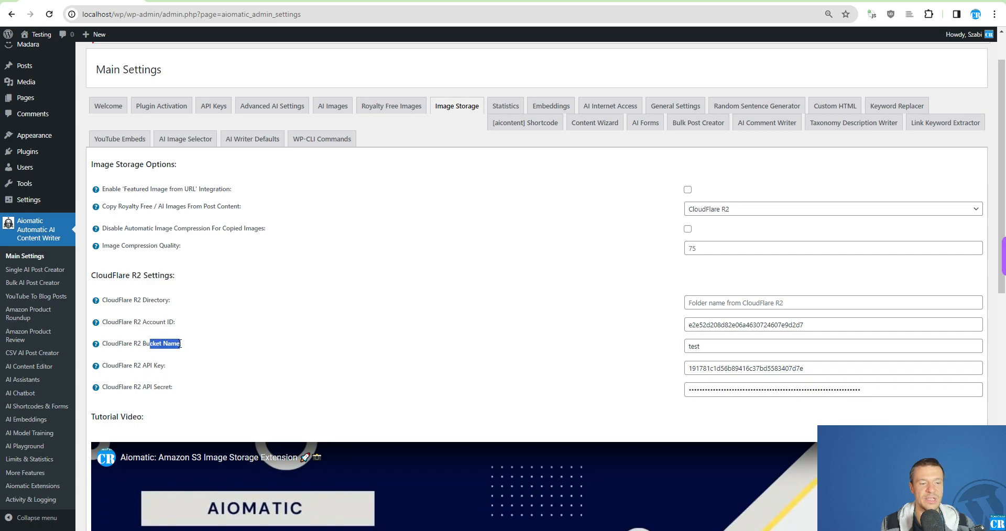
# Step: Return to Cloudflare's R2 overview, start a new bucket and name it testingr2
pyautogui.click(558, 2)
pyautogui.scroll(3, 281, 240)
pyautogui.click(258, 84)
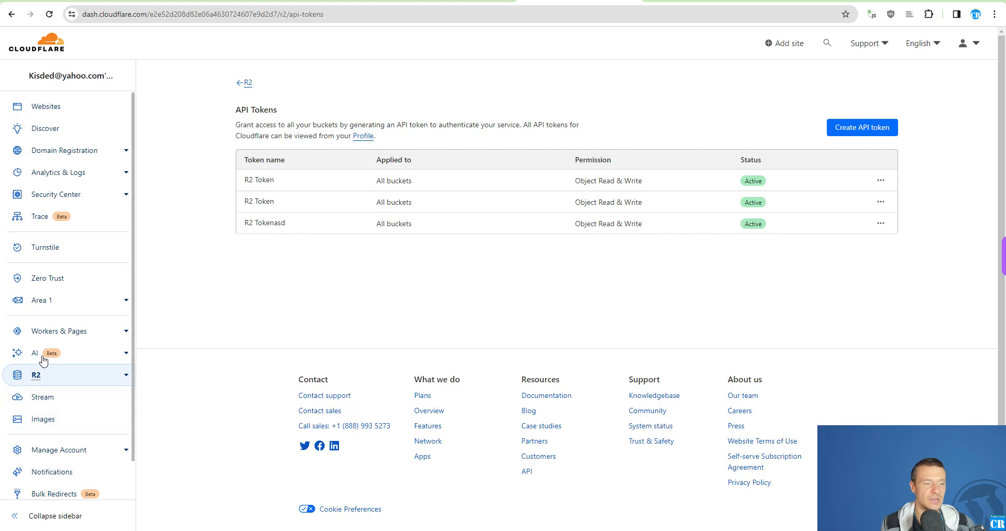
pyautogui.click(247, 82)
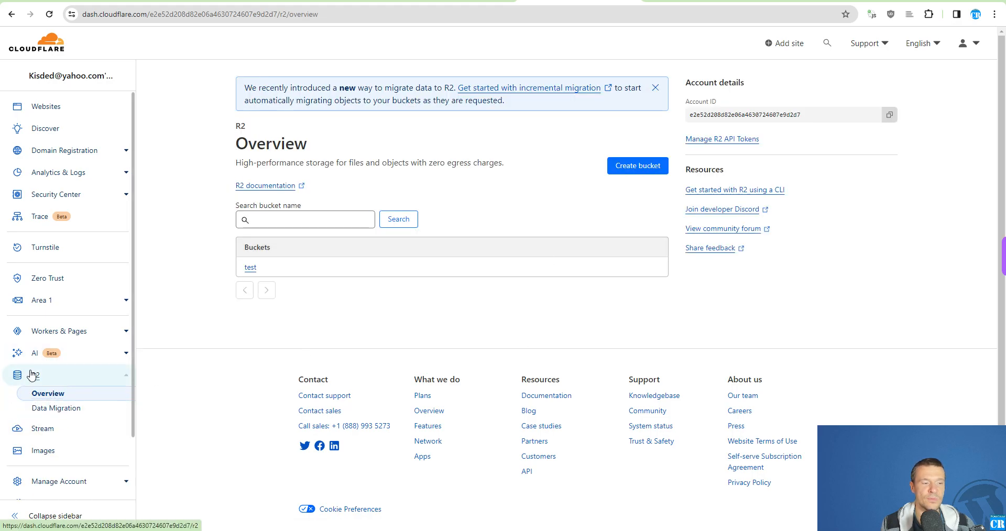
pyautogui.click(624, 176)
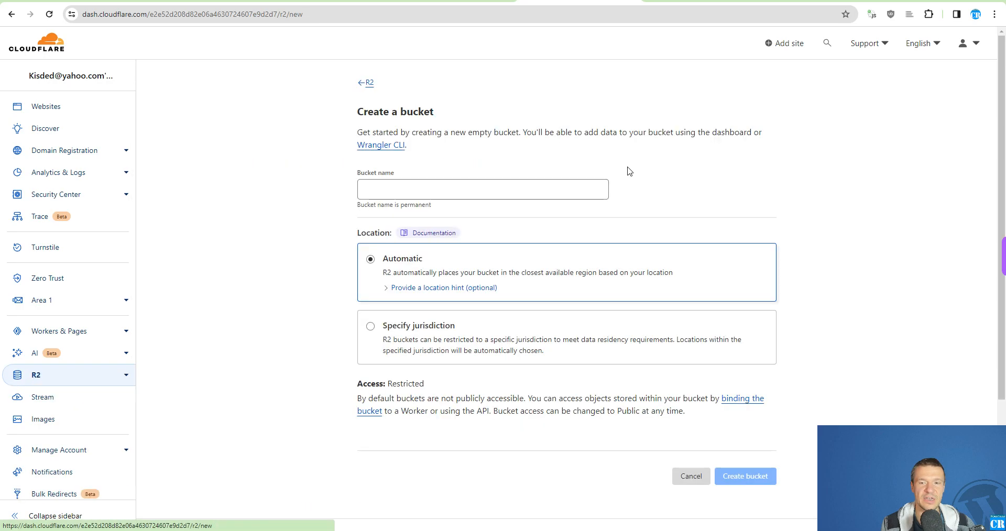
pyautogui.click(407, 191)
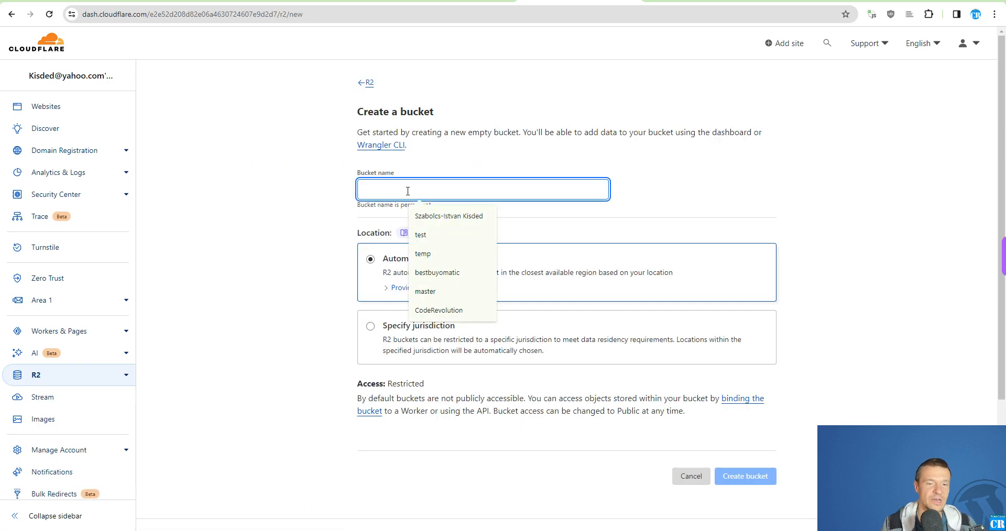
pyautogui.write('testingr2')
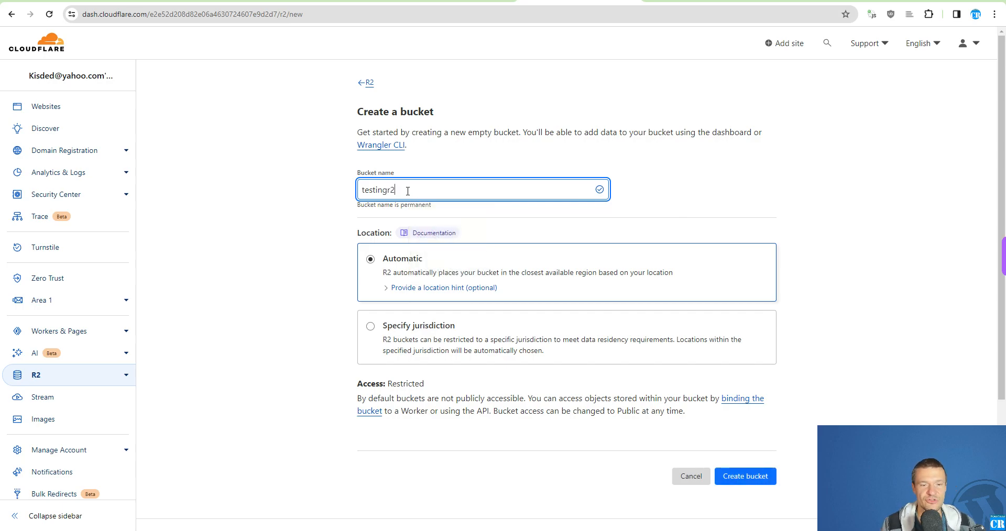
pyautogui.write('R')
pyautogui.press('BackSpace')
pyautogui.write('_')
pyautogui.press('BackSpace')
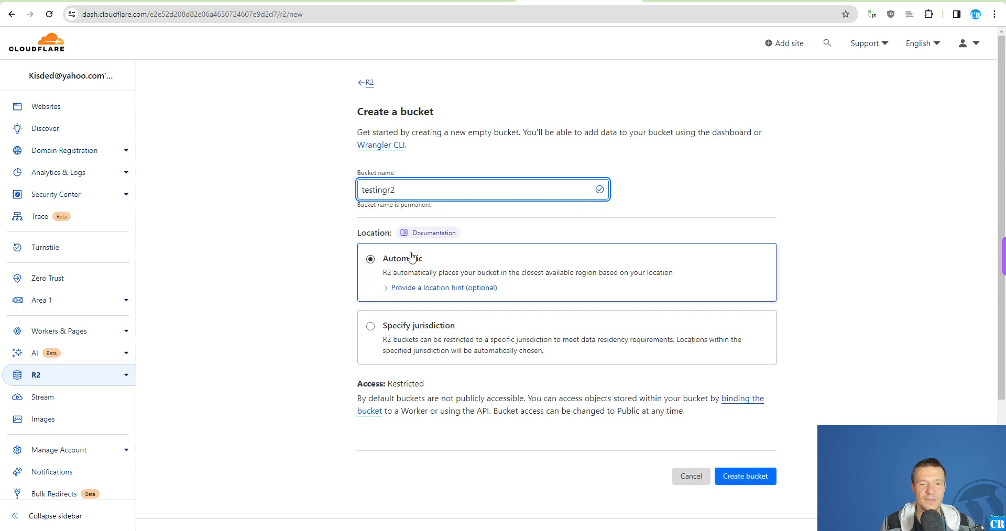
# Step: Set the bucket's location to Automatic and create the bucket
pyautogui.click(388, 327)
pyautogui.click(419, 355)
pyautogui.click(401, 305)
pyautogui.click(393, 262)
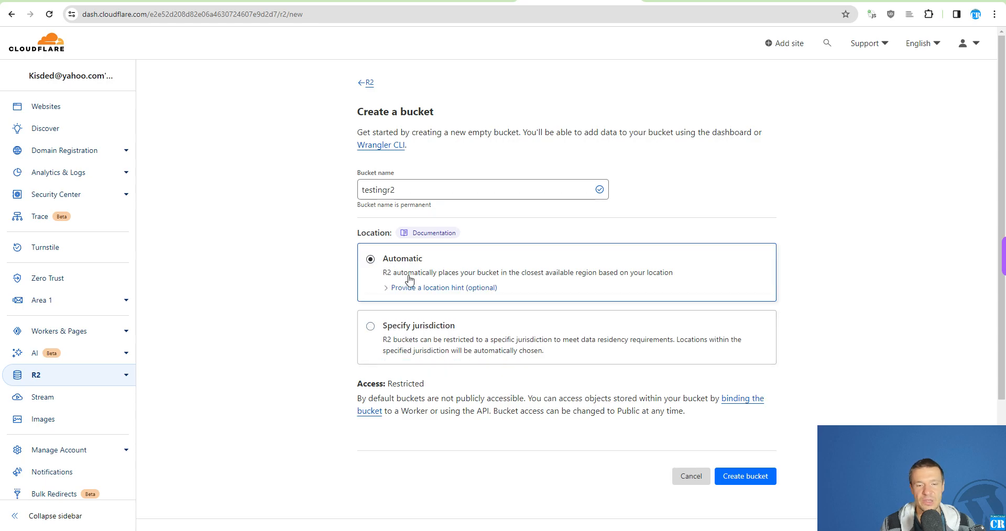
pyautogui.click(732, 481)
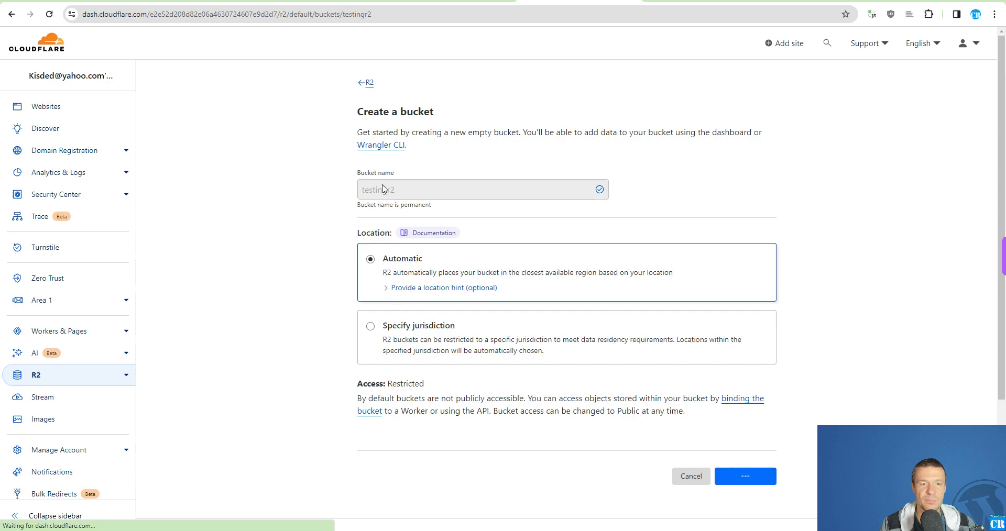
# Step: Copy the bucket name testingr2 from Cloudflare into Aiomatic's CloudFlare R2 Bucket Name field
pyautogui.doubleClick(261, 117)
pyautogui.rightClick(262, 118)
pyautogui.click(278, 131)
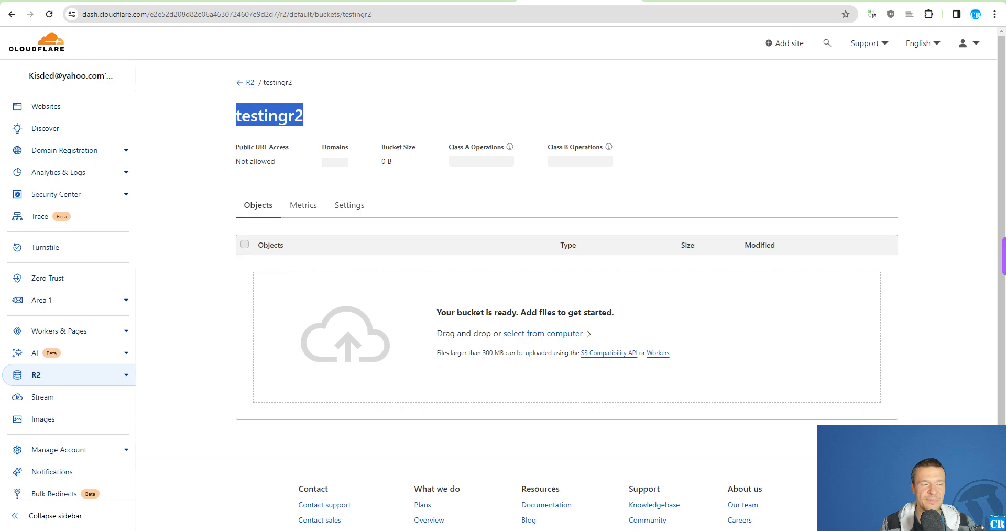
pyautogui.click(81, 2)
pyautogui.doubleClick(702, 345)
pyautogui.hotkey('ctrl', 'v')
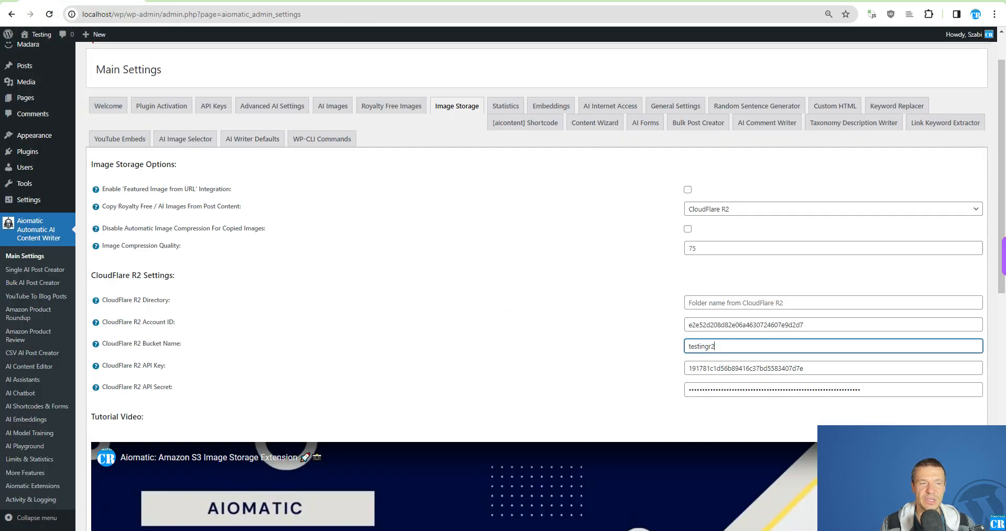
# Step: Examine the public access and custom domain options in the testingr2 bucket's settings in Cloudflare
pyautogui.click(571, 2)
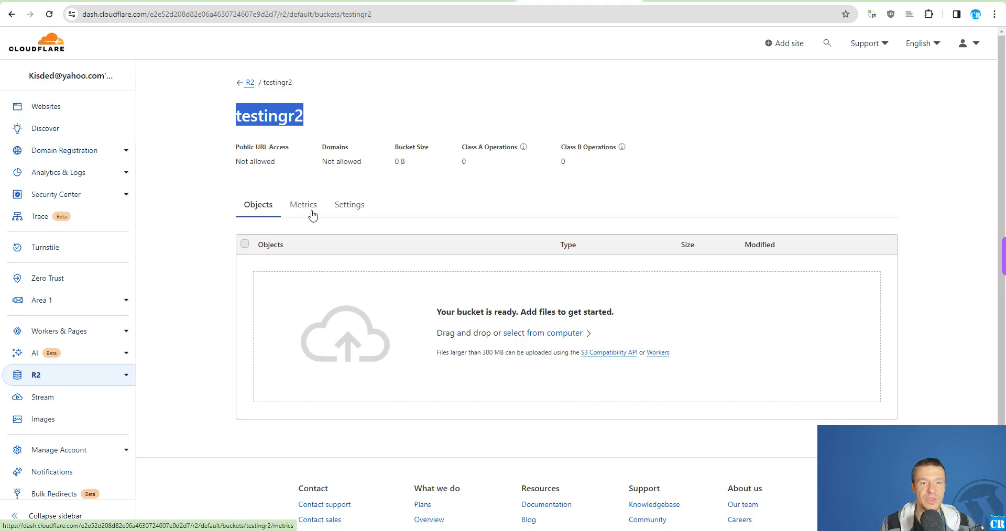
pyautogui.click(347, 206)
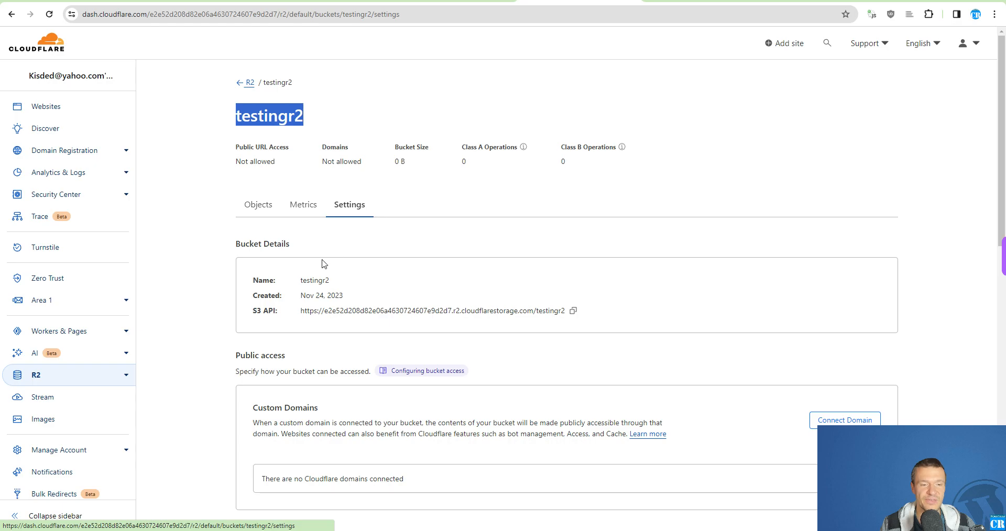
pyautogui.scroll(-3, 324, 263)
pyautogui.moveTo(235, 198); pyautogui.dragTo(399, 218)
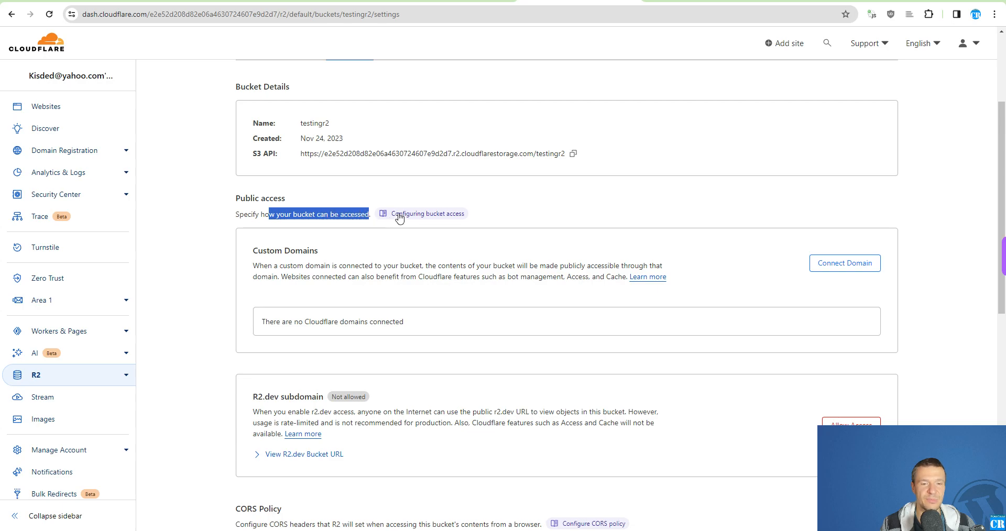
pyautogui.click(276, 323)
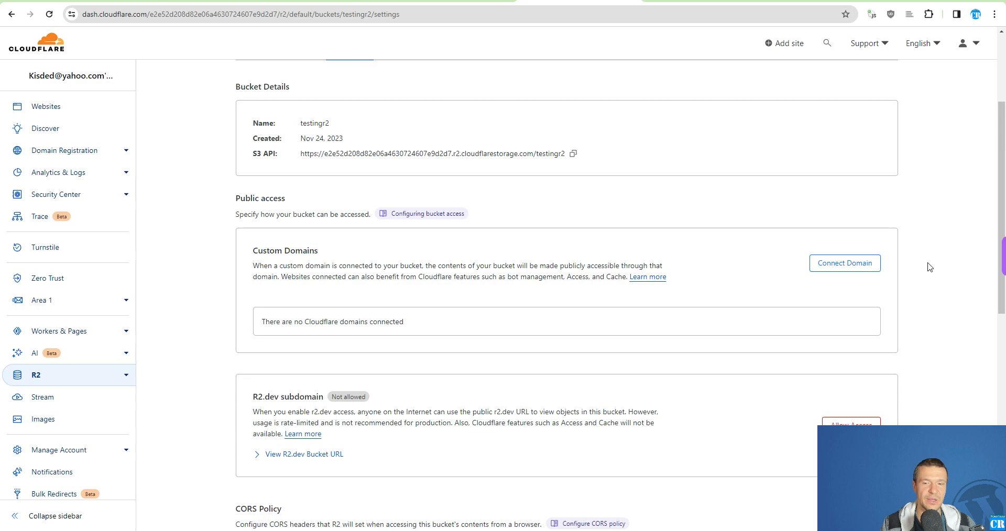
pyautogui.tripleClick(299, 321)
pyautogui.click(351, 297)
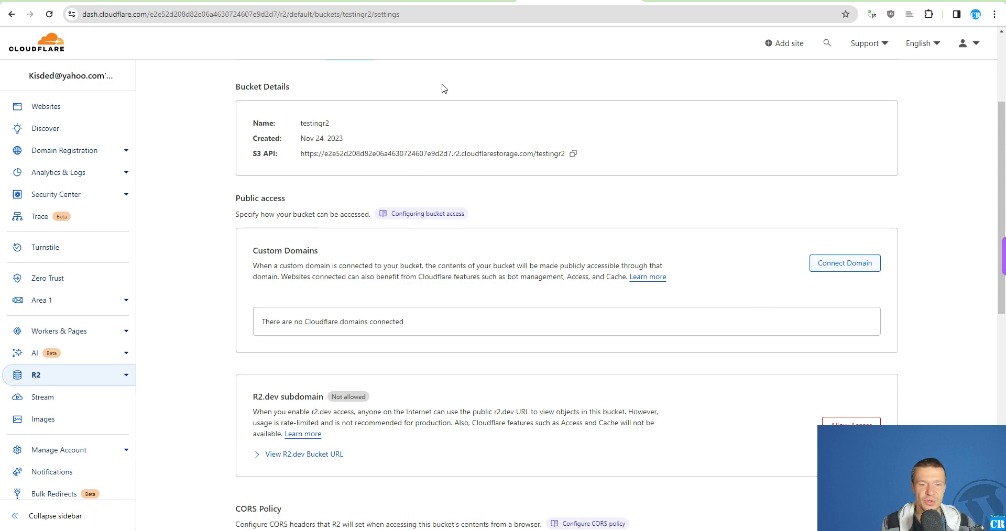
pyautogui.click(98, 1)
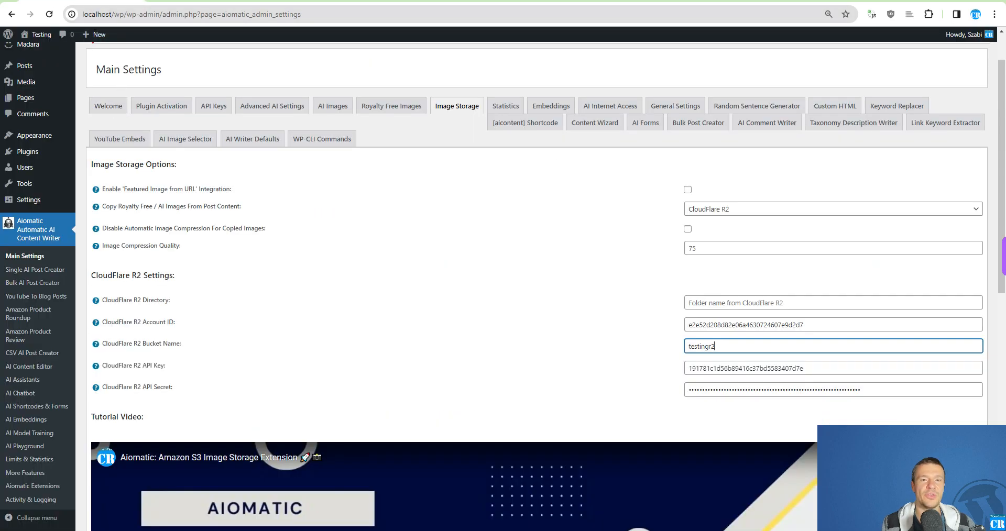
pyautogui.click(578, 1)
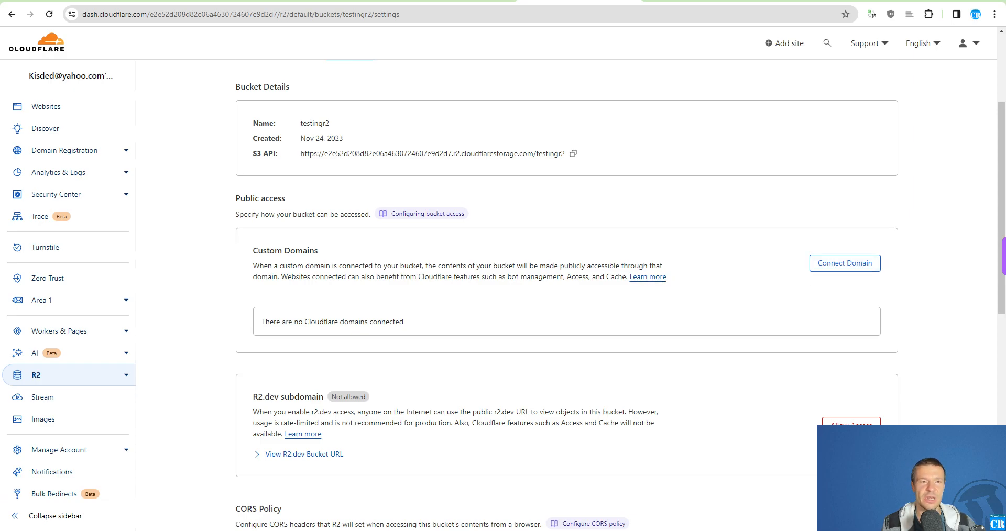
# Step: Return to Aiomatic's image storage settings and save them
pyautogui.click(105, 1)
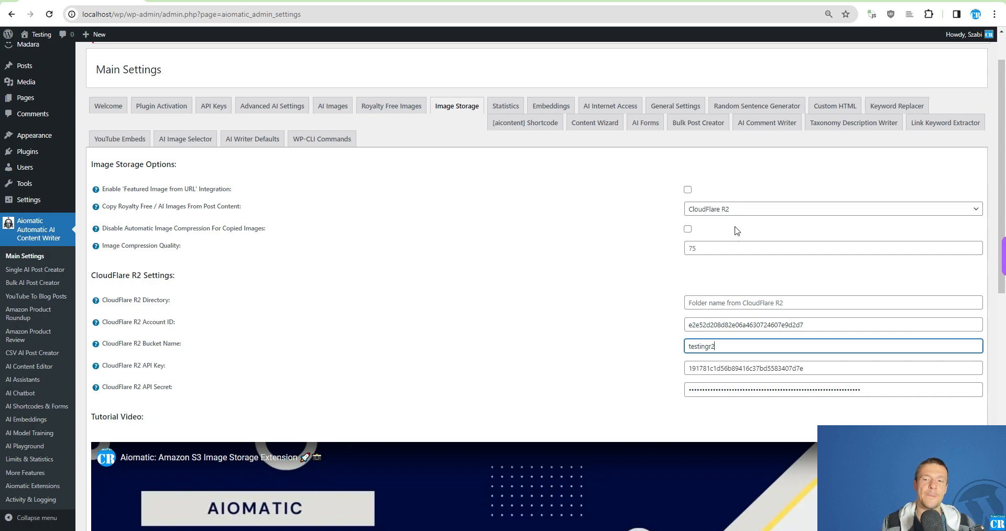
pyautogui.scroll(-10, 254, 313)
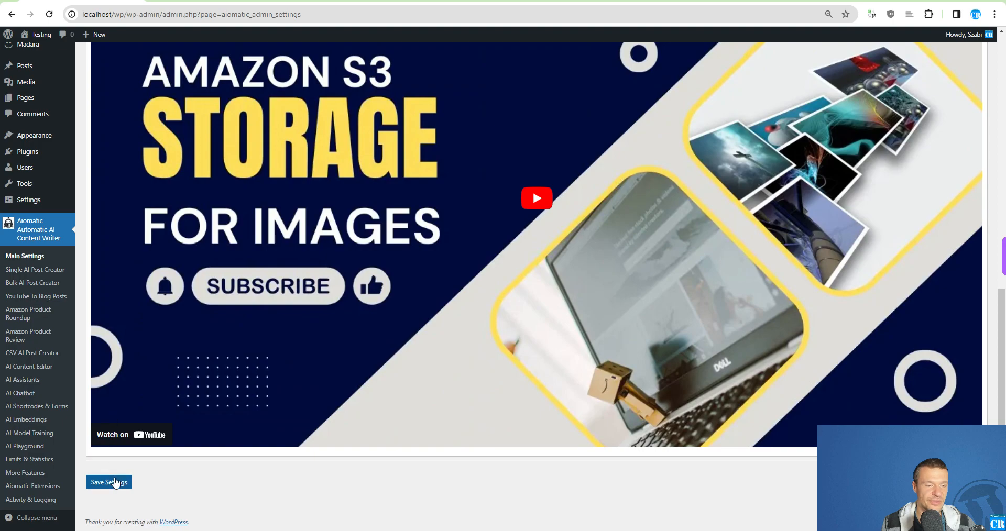
pyautogui.click(109, 482)
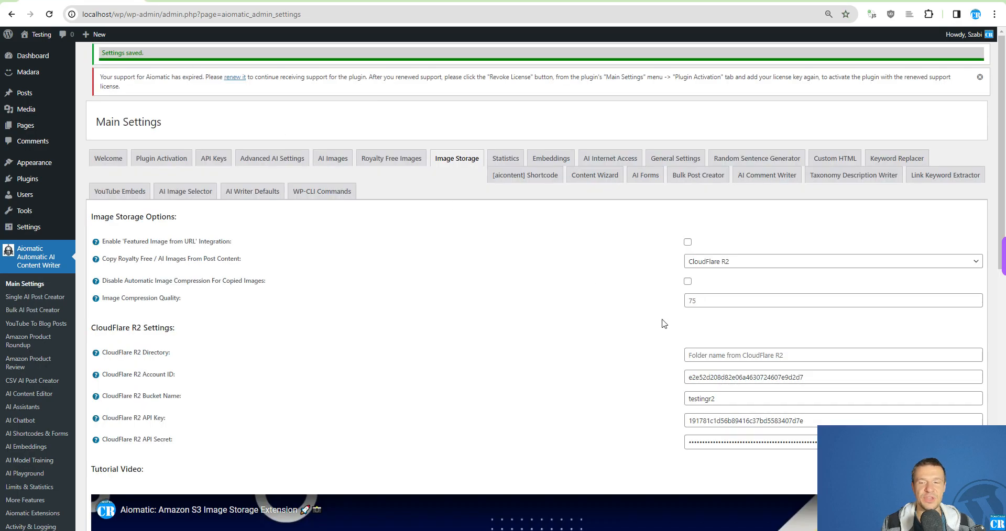
# Step: Choose Digital Ocean Spaces as the storage for copied royalty-free and AI images
pyautogui.scroll(-1, 697, 305)
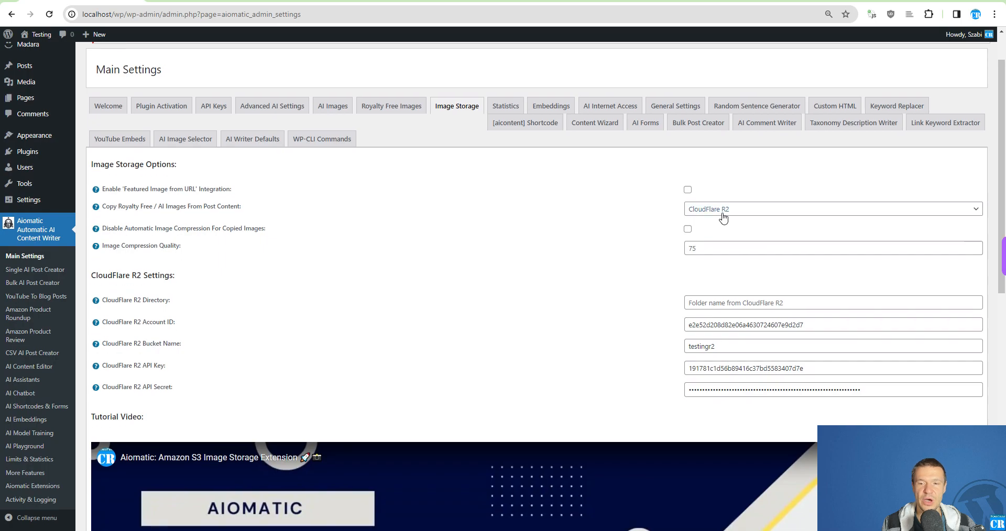
pyautogui.click(710, 209)
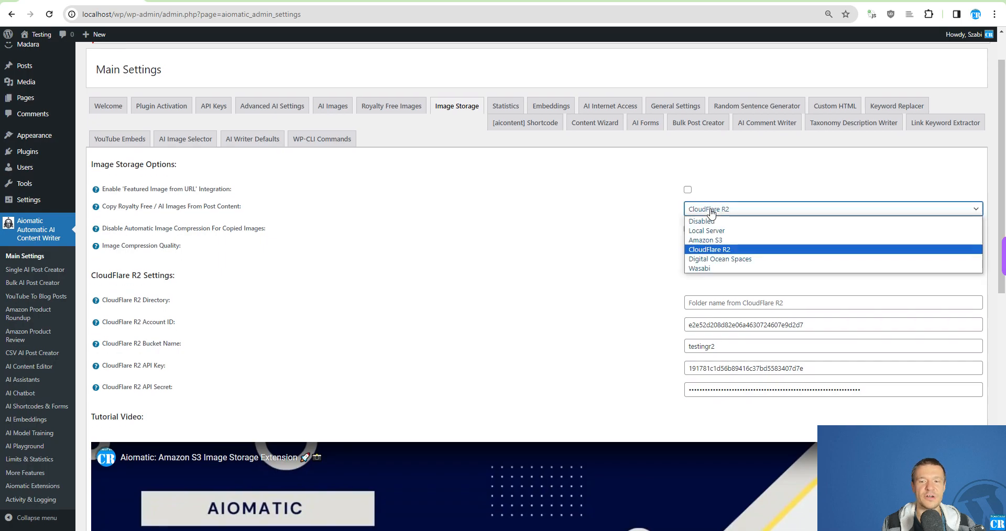
pyautogui.click(707, 258)
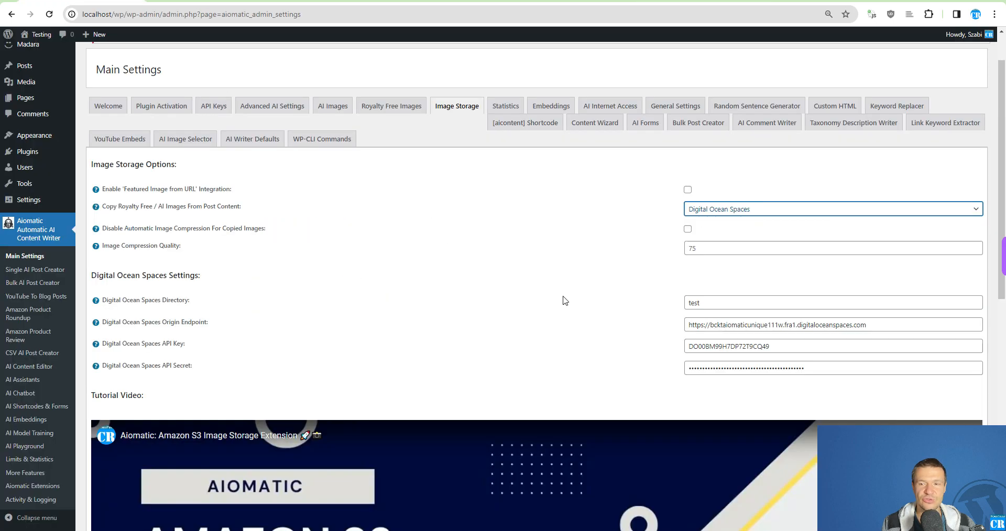
# Step: Review which Digital Ocean Spaces credentials are required, covering the origin endpoint, API key and API secret
pyautogui.scroll(-1, 511, 287)
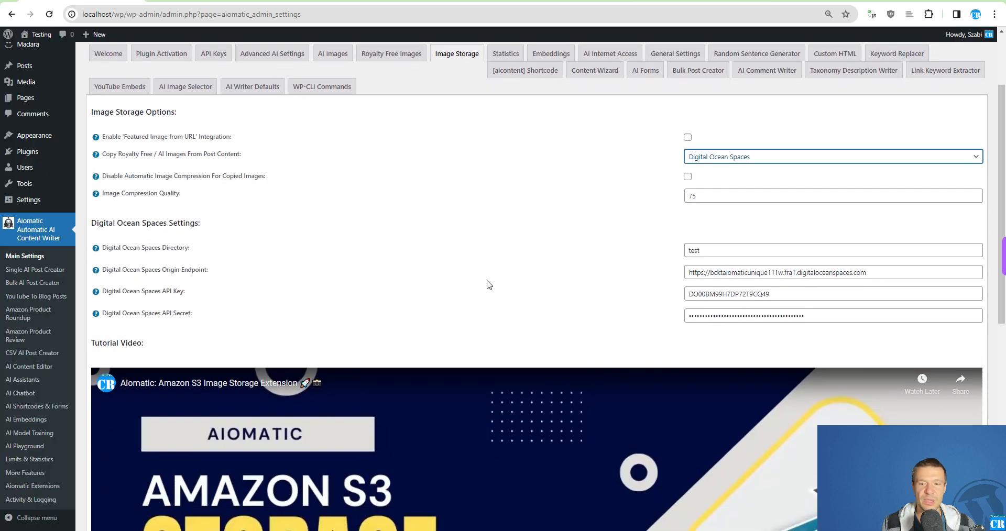
pyautogui.click(166, 271)
pyautogui.moveTo(144, 269); pyautogui.dragTo(210, 272)
pyautogui.moveTo(161, 290); pyautogui.dragTo(194, 313)
# Step: Follow the bucket creation link in the Origin Endpoint help to DigitalOcean and open Spaces Object Storage
pyautogui.moveTo(96, 270)
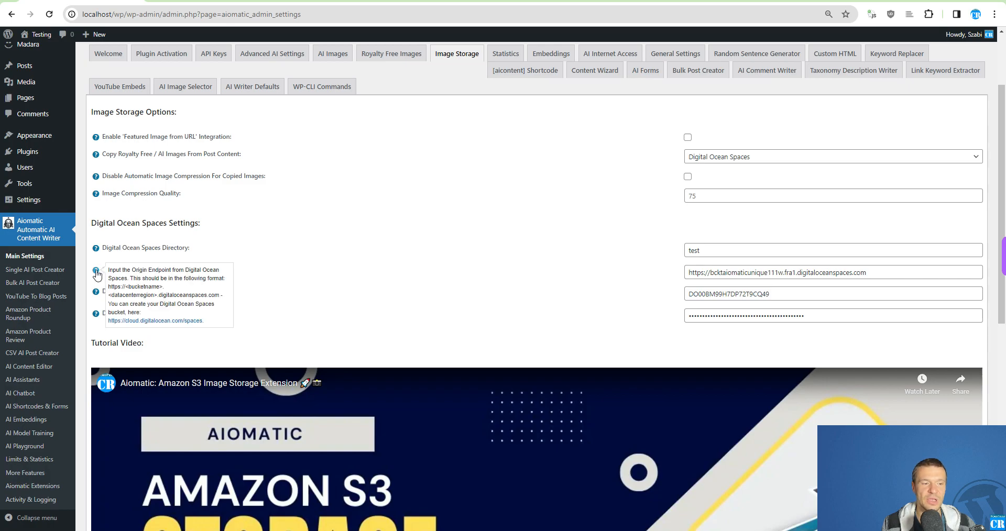
pyautogui.click(144, 321)
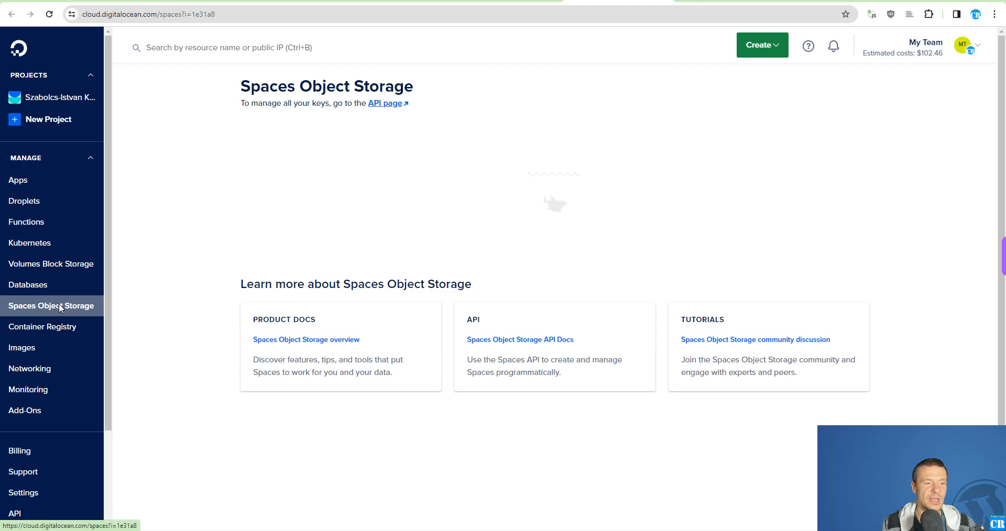
pyautogui.click(53, 306)
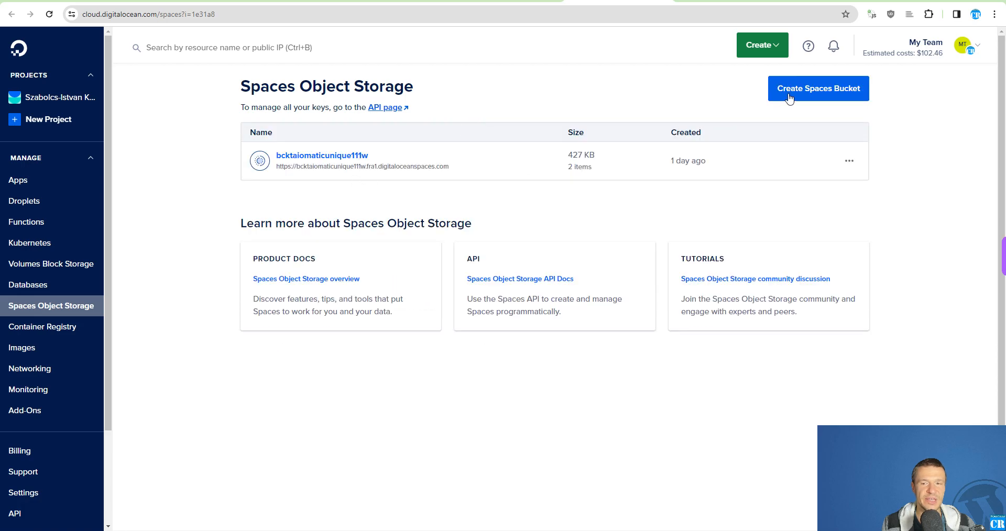
# Step: Start a new Spaces bucket in the Frankfurt (FRA1) datacenter with the CDN enabled
pyautogui.click(789, 95)
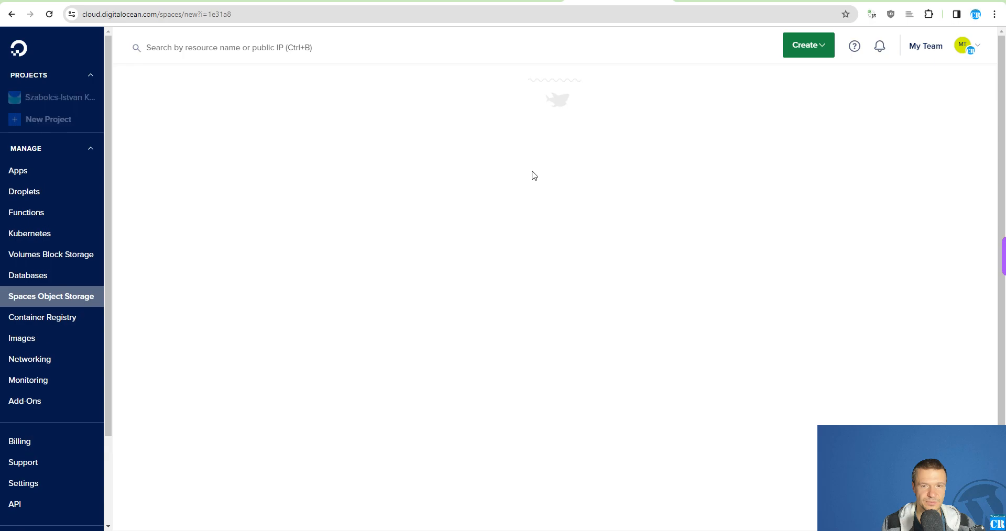
pyautogui.click(311, 176)
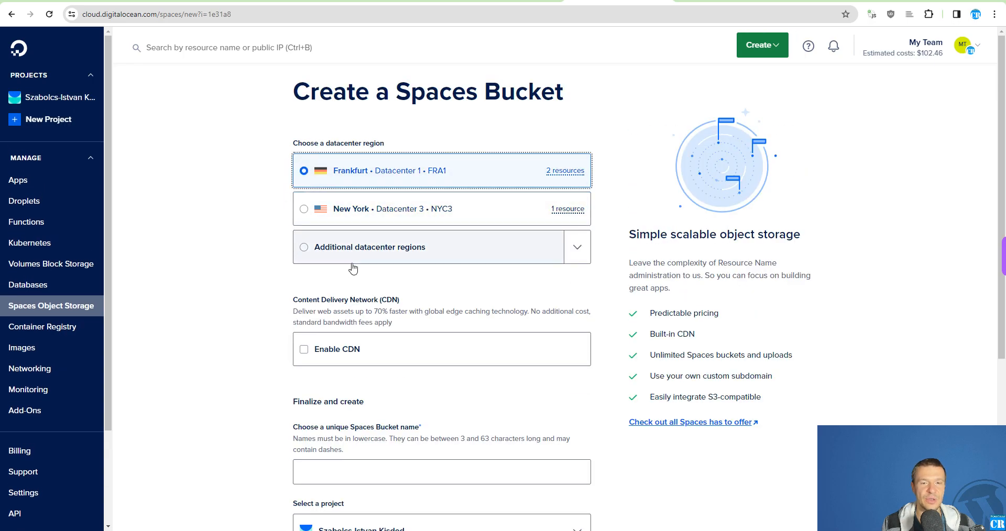
pyautogui.scroll(-2, 314, 246)
pyautogui.click(304, 245)
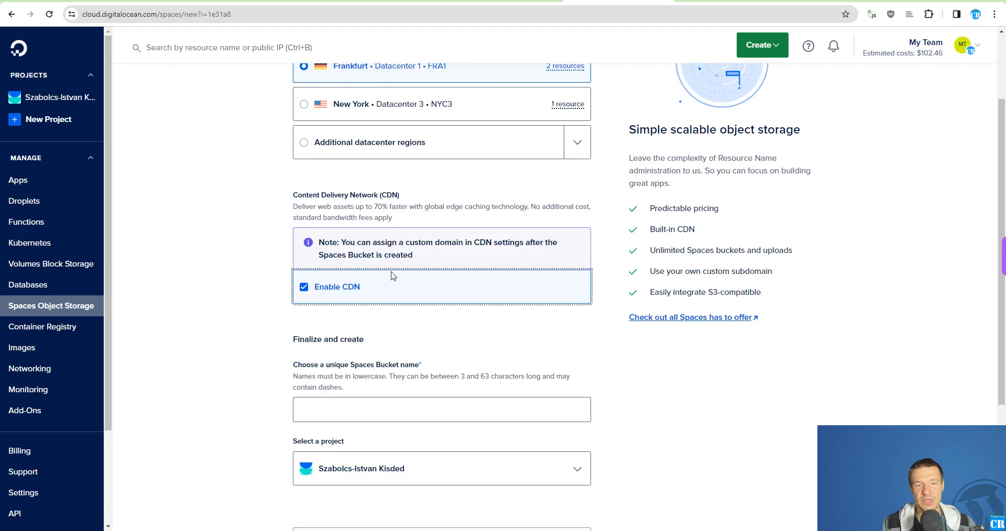
# Step: Name the Spaces bucket nameofmybucket and create it
pyautogui.scroll(-3, 353, 245)
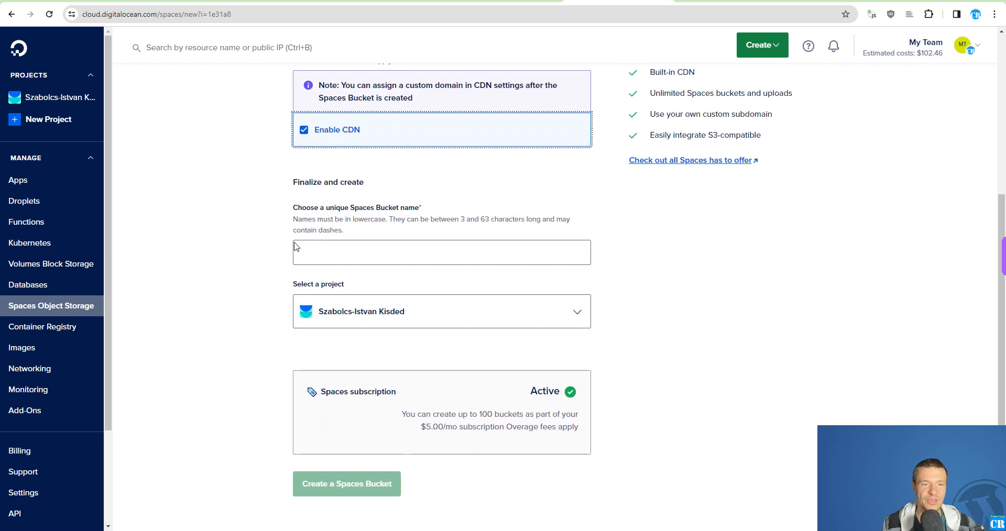
pyautogui.click(331, 258)
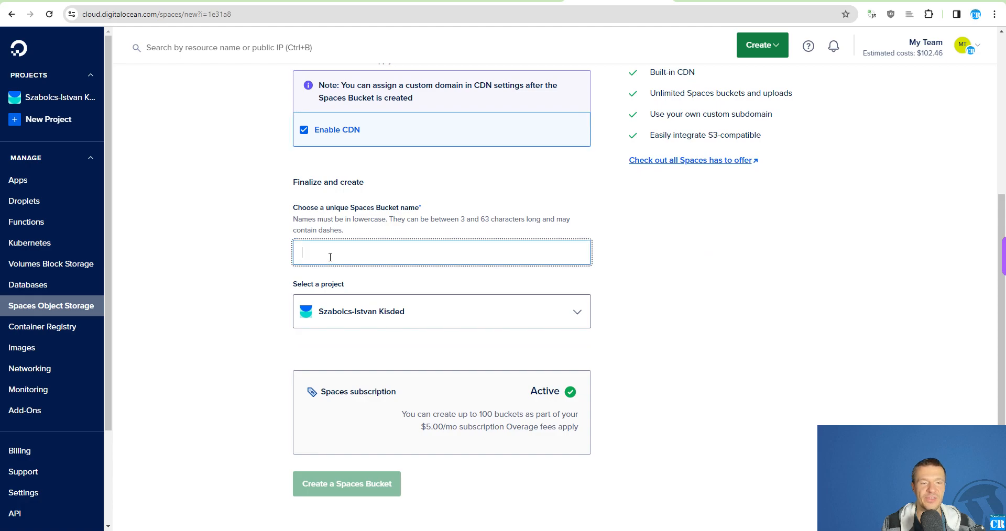
pyautogui.write('name')
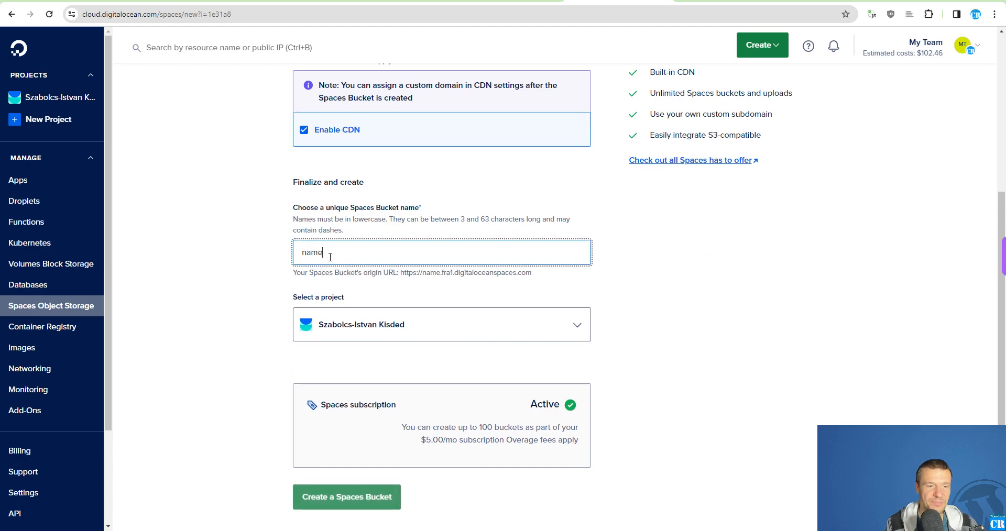
pyautogui.write('ofmybucket')
pyautogui.scroll(-1, 360, 349)
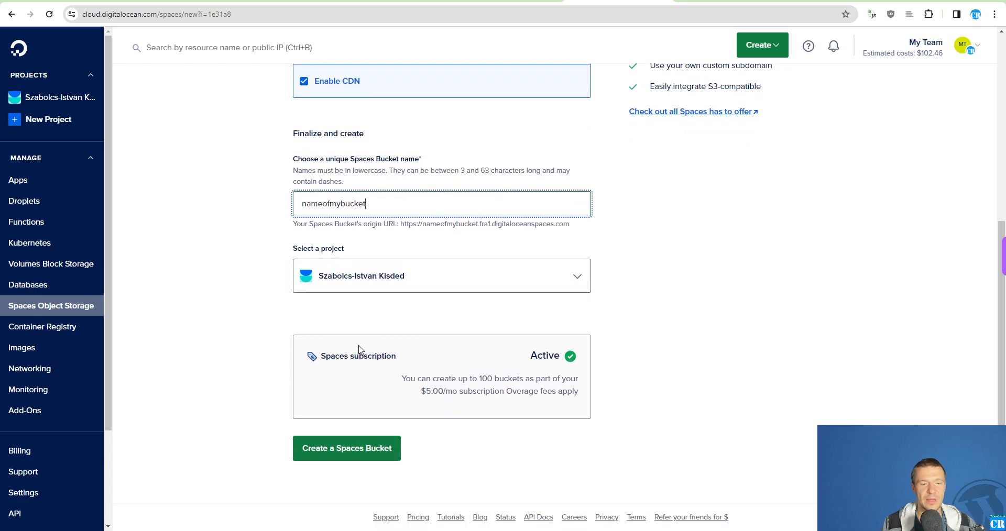
pyautogui.moveTo(423, 389); pyautogui.dragTo(459, 392)
pyautogui.click(361, 390)
pyautogui.click(347, 448)
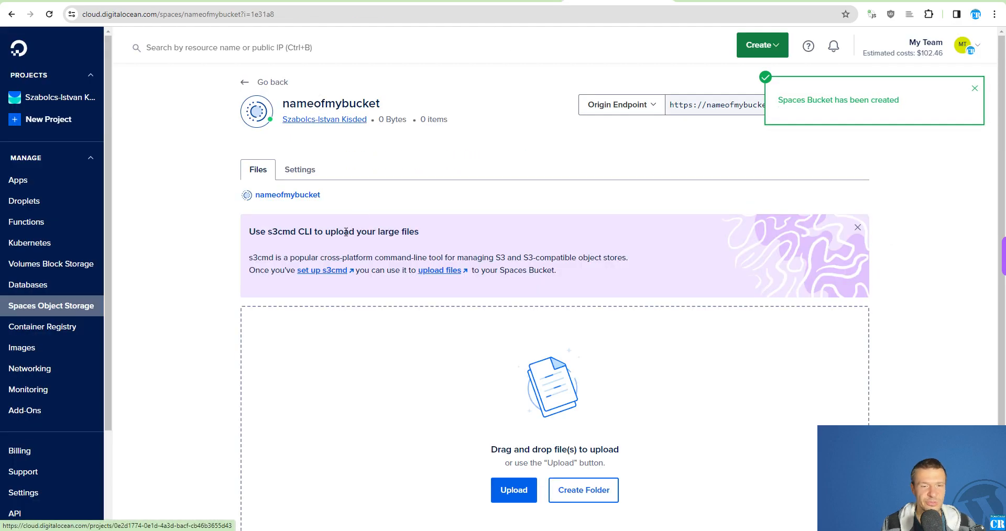
# Step: Open the new bucket's settings and copy its origin endpoint
pyautogui.scroll(-1, 265, 247)
pyautogui.scroll(1, 288, 184)
pyautogui.click(295, 179)
pyautogui.scroll(-1, 370, 242)
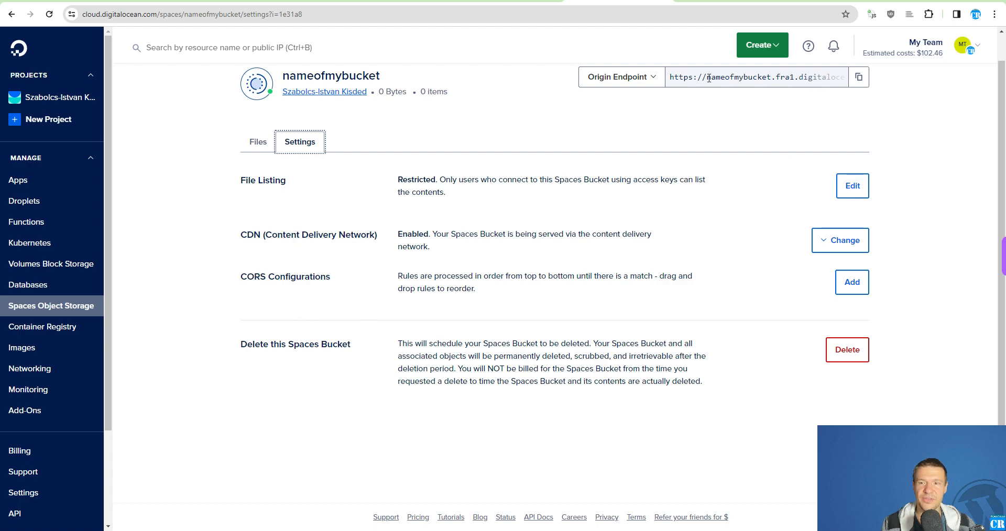
pyautogui.scroll(1, 676, 149)
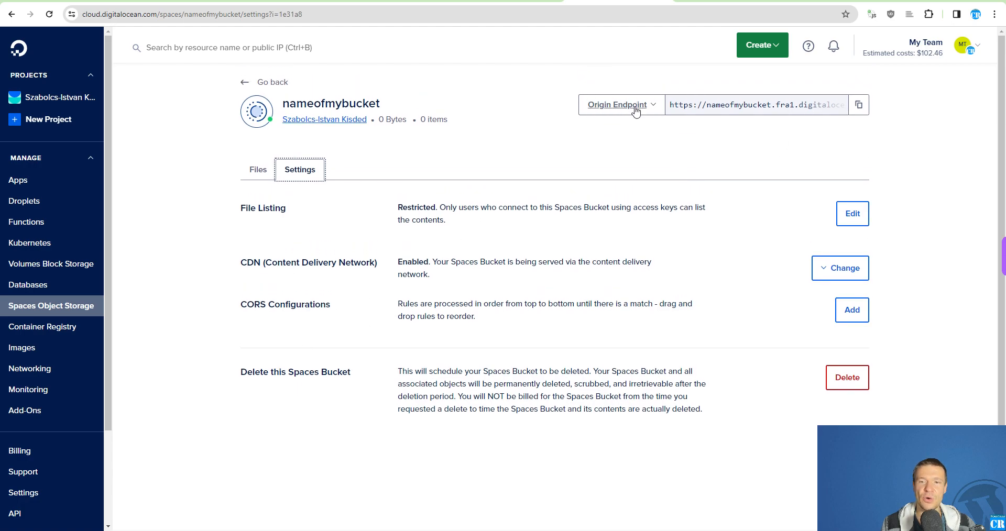
pyautogui.click(858, 105)
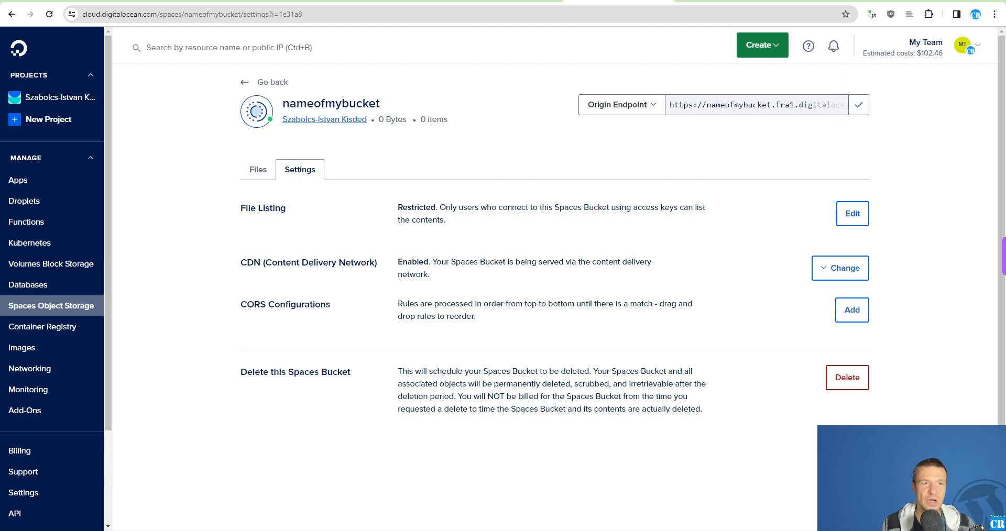
pyautogui.click(100, 0)
pyautogui.moveTo(117, 269); pyautogui.dragTo(169, 269)
pyautogui.click(139, 269)
pyautogui.click(178, 269)
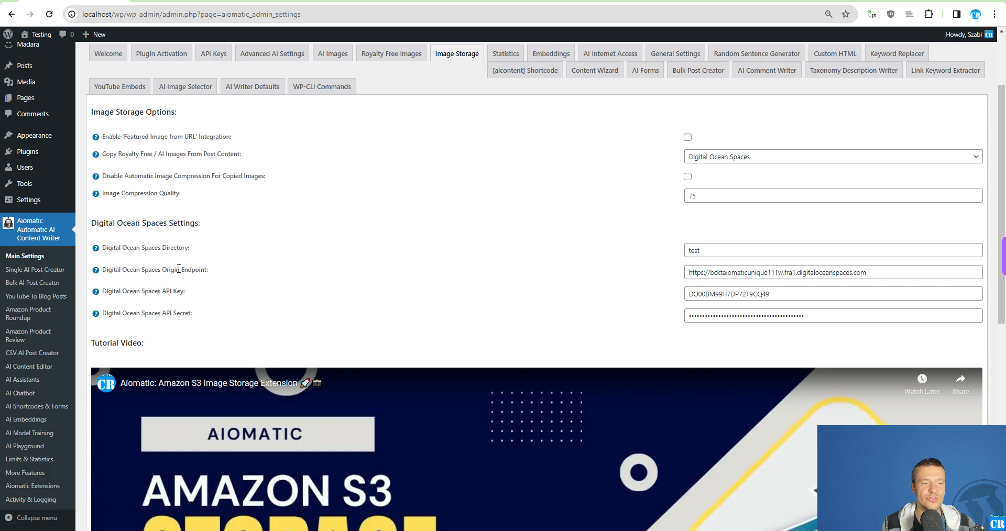
pyautogui.doubleClick(702, 272)
pyautogui.doubleClick(741, 273)
pyautogui.hotkey('ctrl', 'a')
pyautogui.hotkey('ctrl', 'v')
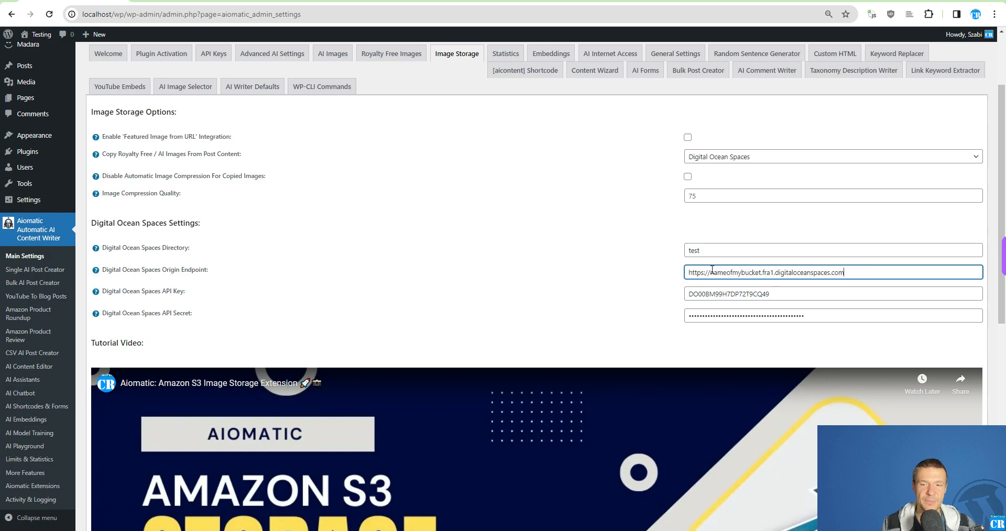
# Step: Return to DigitalOcean's Spaces bucket list and open the API page that manages the Spaces access keys
pyautogui.moveTo(122, 293); pyautogui.dragTo(185, 290)
pyautogui.moveTo(130, 313); pyautogui.dragTo(193, 313)
pyautogui.click(618, 1)
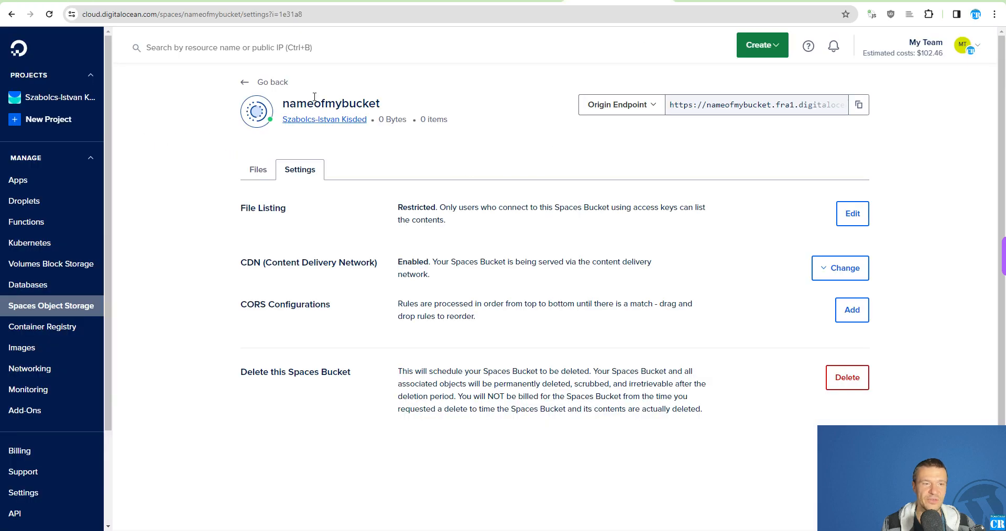
pyautogui.click(271, 83)
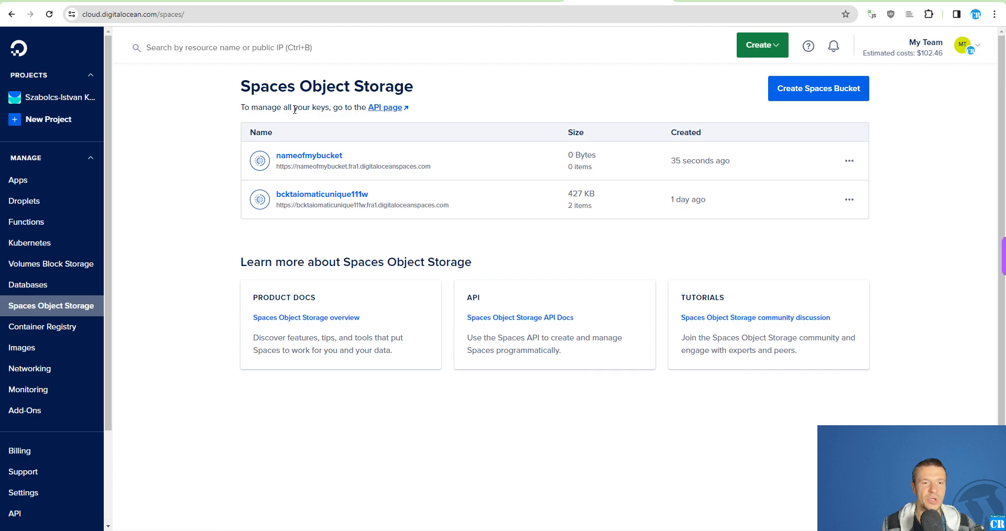
pyautogui.moveTo(268, 108); pyautogui.dragTo(327, 106)
pyautogui.click(362, 107)
pyautogui.click(385, 108)
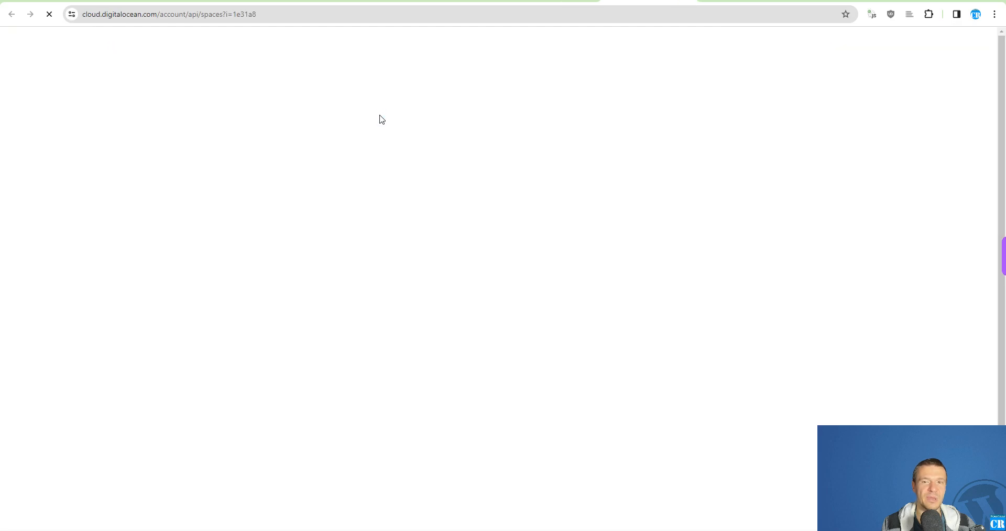
pyautogui.moveTo(259, 95); pyautogui.dragTo(430, 95)
pyautogui.click(451, 94)
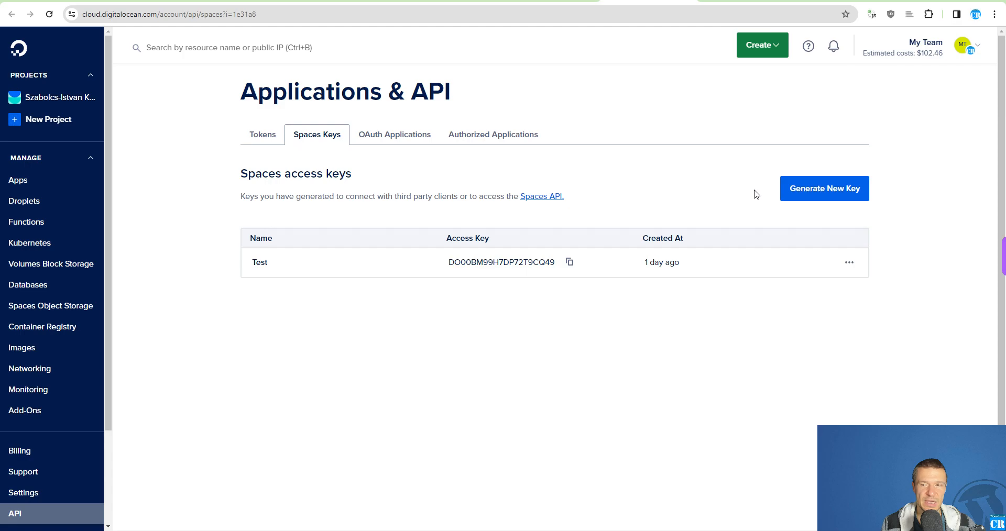
# Step: Generate a new Spaces access key named keyname
pyautogui.click(797, 193)
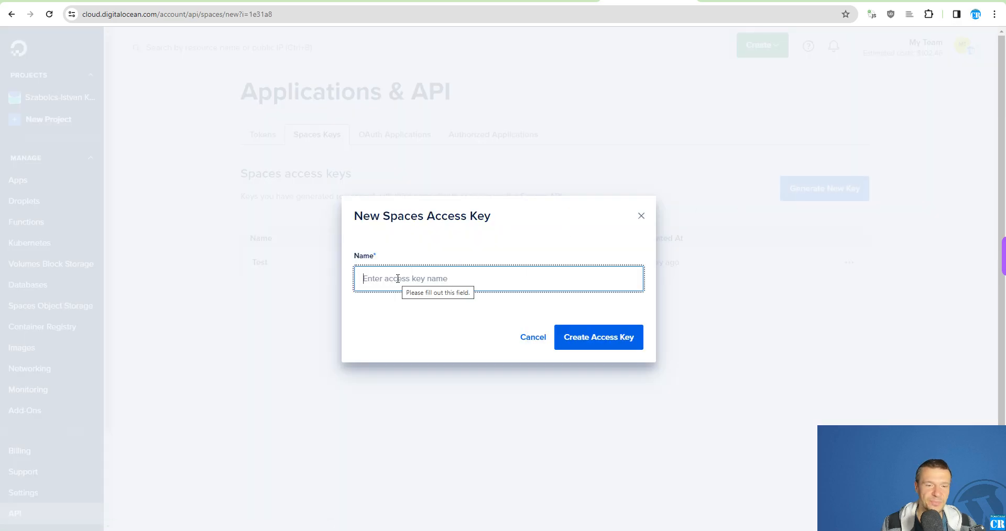
pyautogui.write('keyname')
pyautogui.click(595, 341)
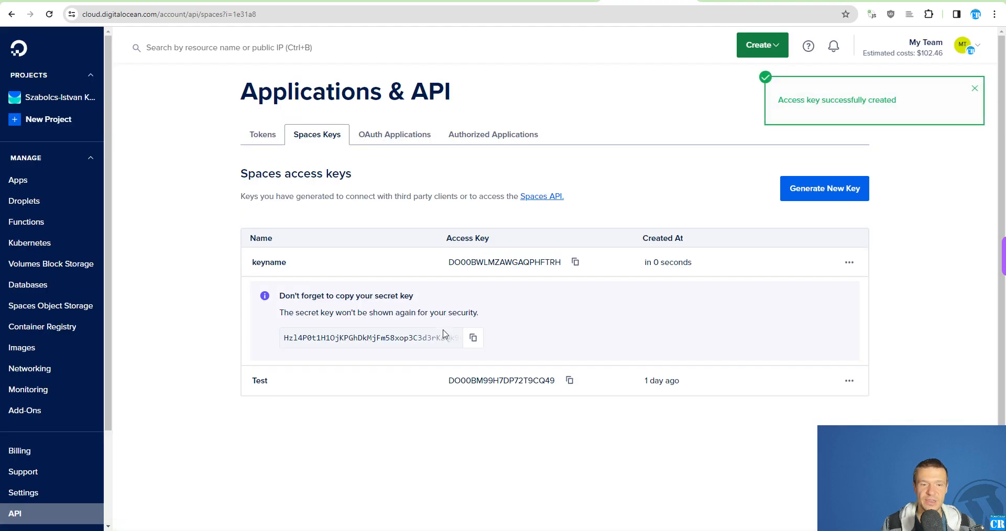
# Step: Copy the access key of keyname and paste it as Aiomatic's Digital Ocean Spaces API Key
pyautogui.doubleClick(464, 267)
pyautogui.rightClick(464, 263)
pyautogui.click(479, 272)
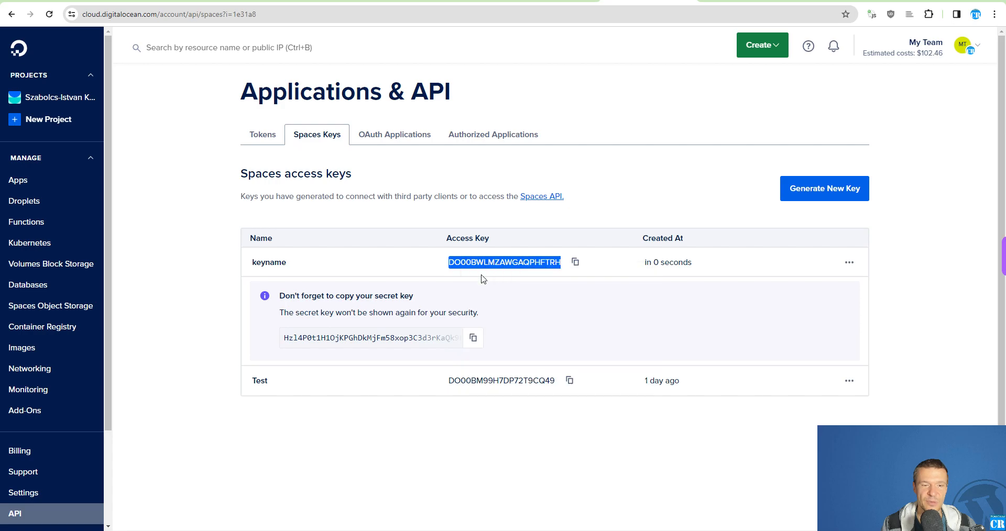
pyautogui.hotkey('alt', 'Tab')
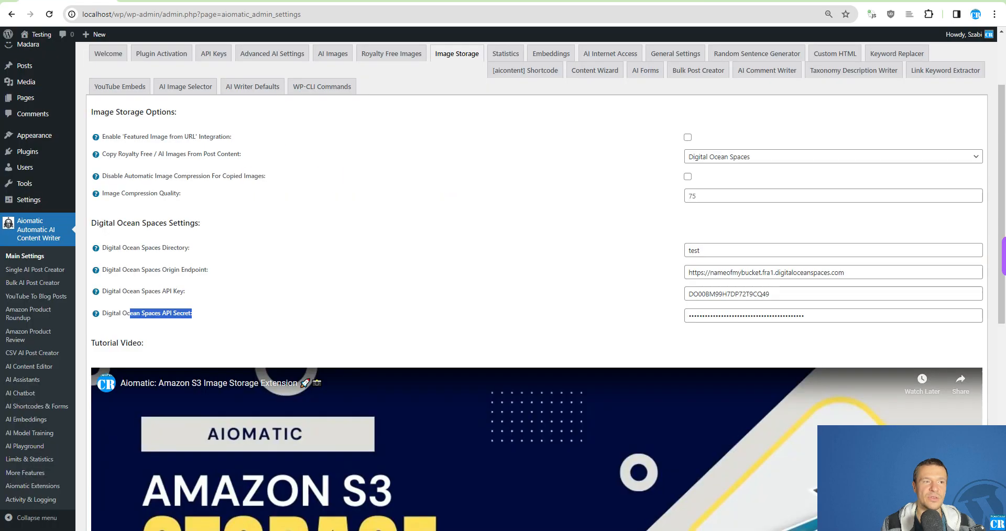
pyautogui.tripleClick(706, 291)
pyautogui.hotkey('ctrl', 'v')
# Step: Copy the secret key of keyname into Aiomatic's Digital Ocean Spaces API Secret and save the settings
pyautogui.hotkey('alt', 'Tab')
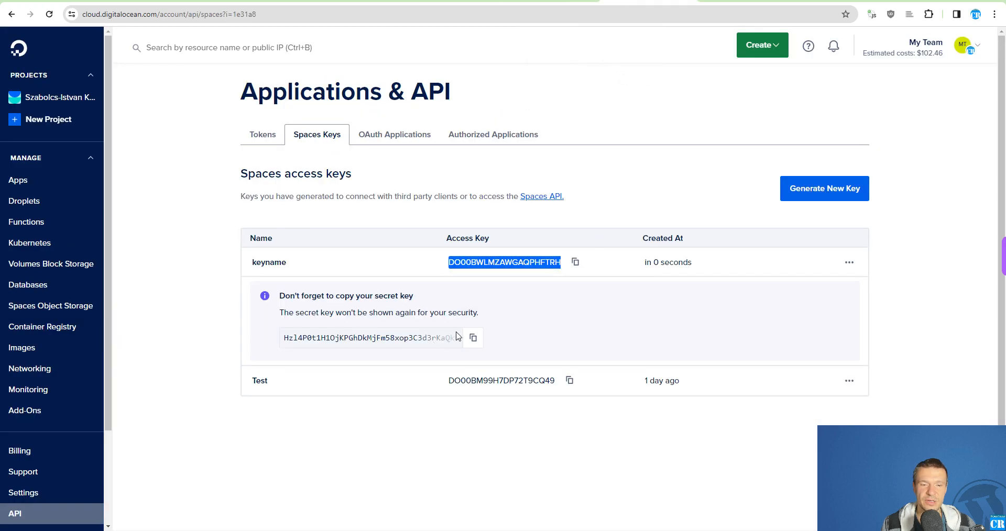
pyautogui.click(473, 338)
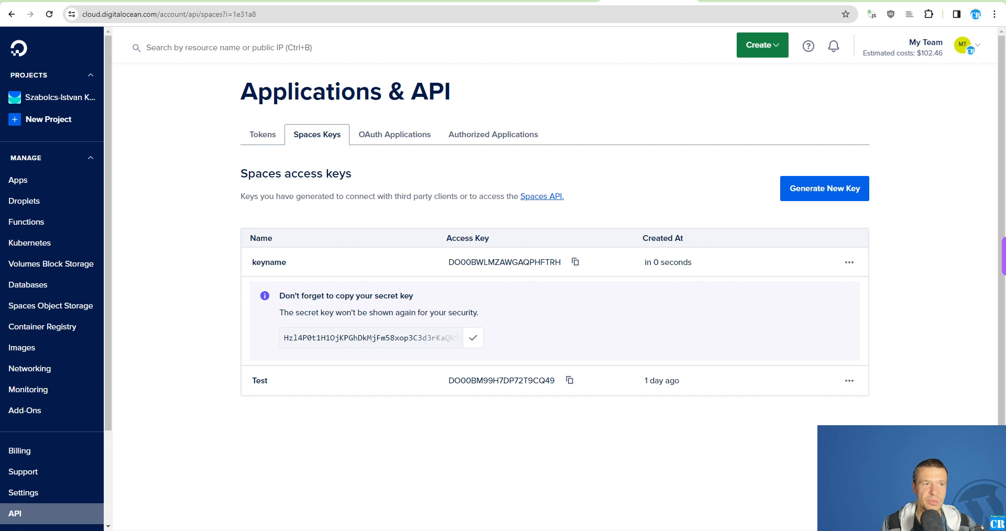
pyautogui.hotkey('alt', 'Tab')
pyautogui.click(716, 314)
pyautogui.hotkey('ctrl', 'a')
pyautogui.hotkey('ctrl', 'v')
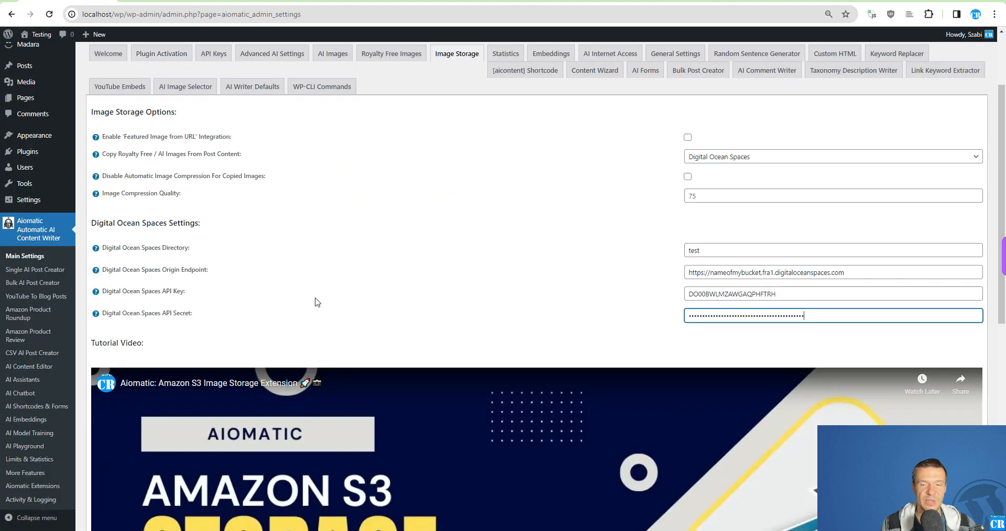
pyautogui.scroll(-8, 314, 295)
pyautogui.click(110, 483)
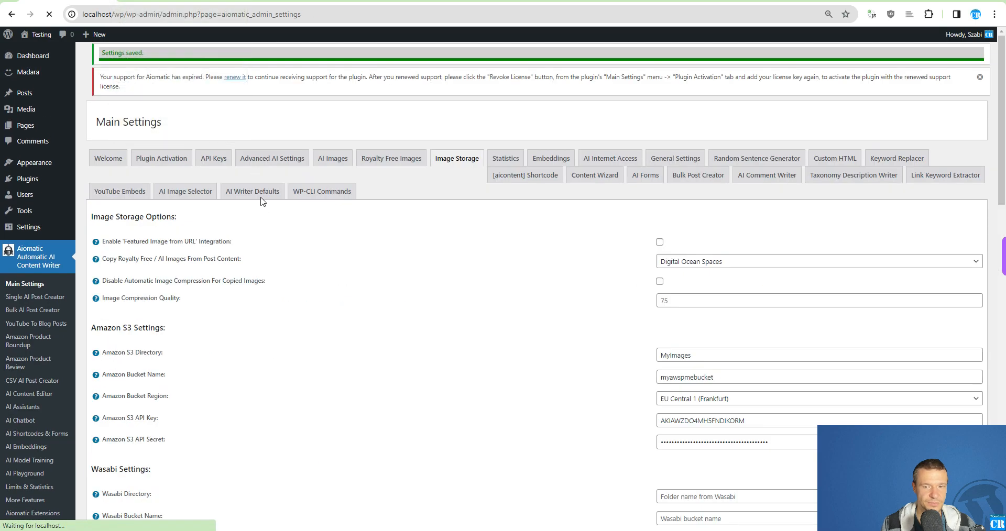
# Step: In the Bulk AI Post Creator, set up a Topic Based/Multiple API Calls rule titled "WordPress plugins in 2023"
pyautogui.scroll(-2, 294, 301)
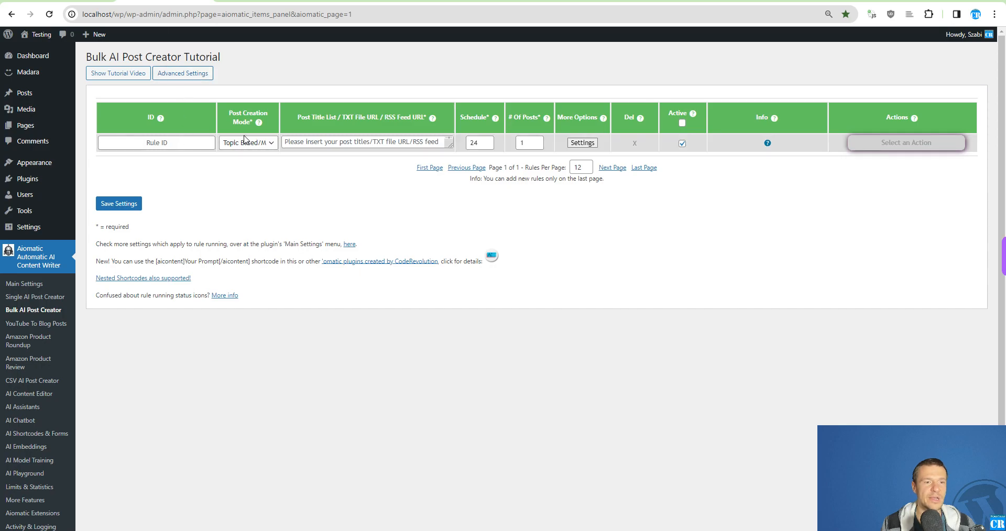
pyautogui.click(244, 140)
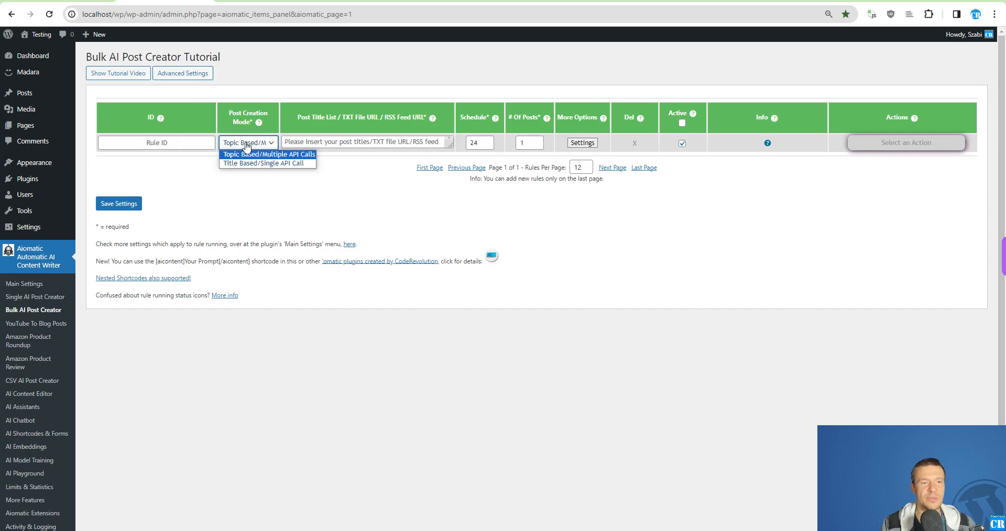
pyautogui.click(295, 152)
pyautogui.click(322, 142)
pyautogui.write('WordPress plugi')
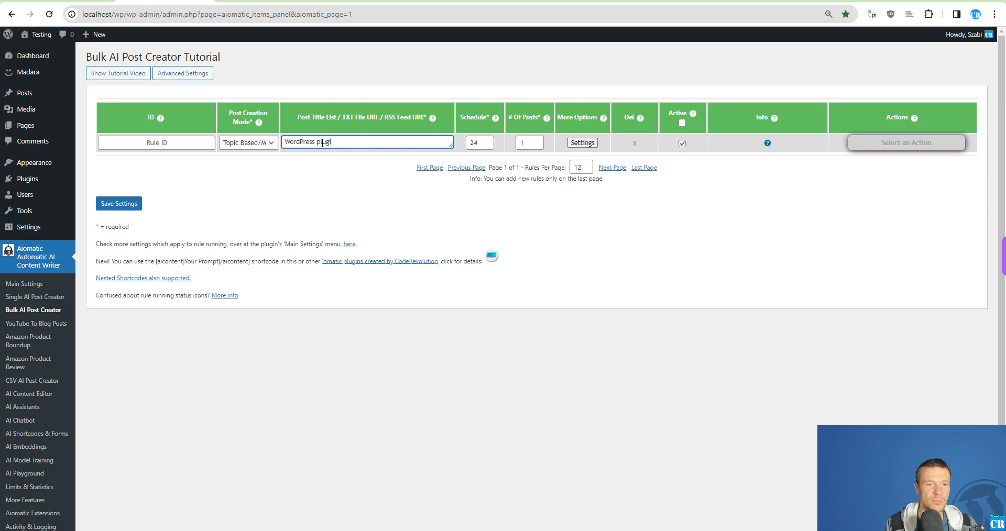
pyautogui.write('ns in 2023')
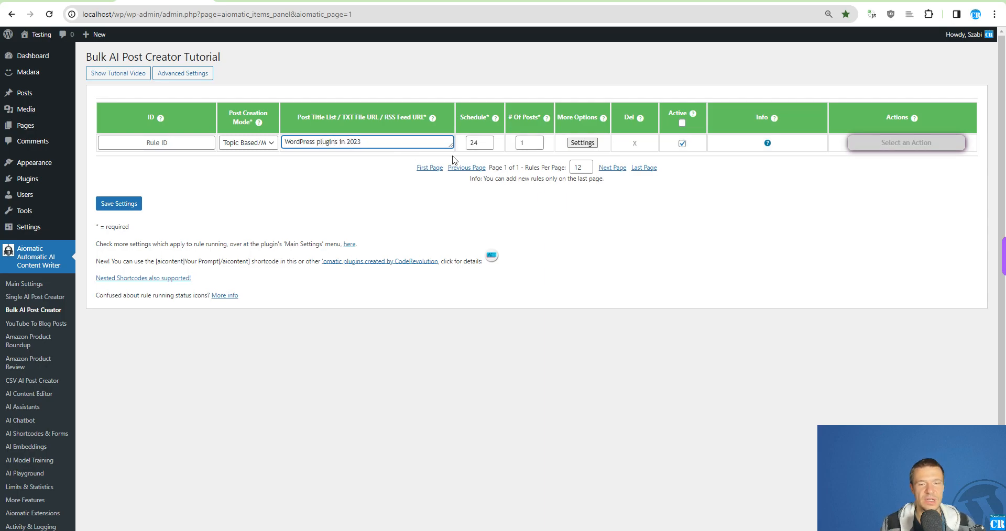
# Step: Check the number of content sections in the new rule's advanced settings and save the rule
pyautogui.click(582, 143)
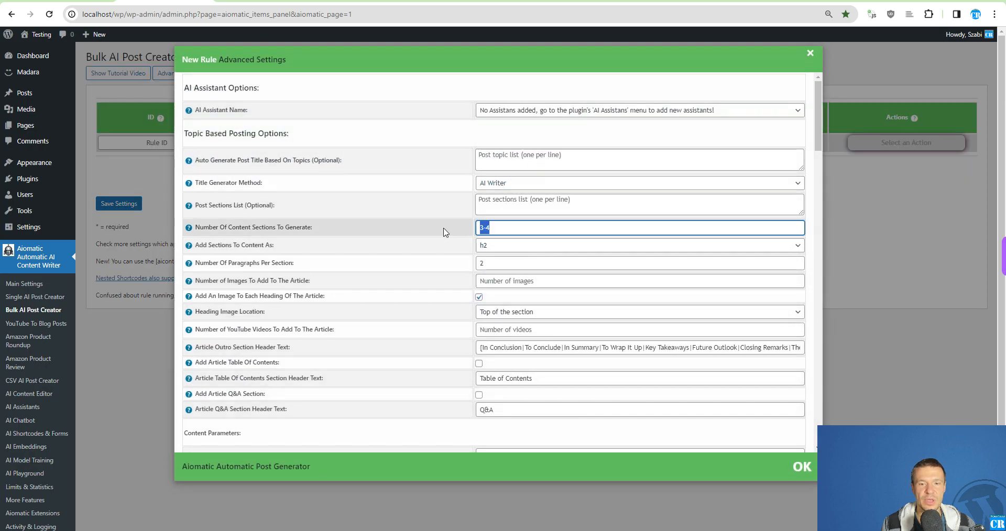
pyautogui.click(116, 307)
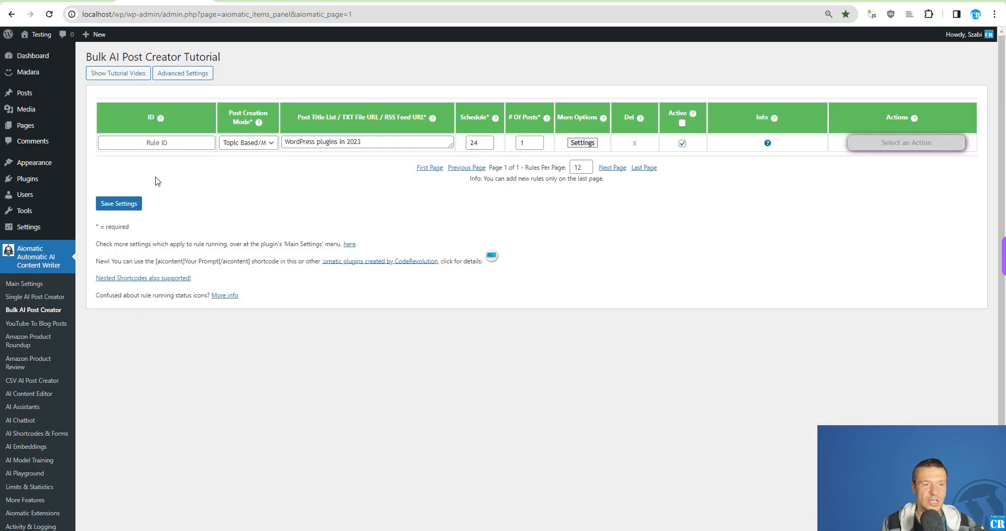
pyautogui.click(119, 207)
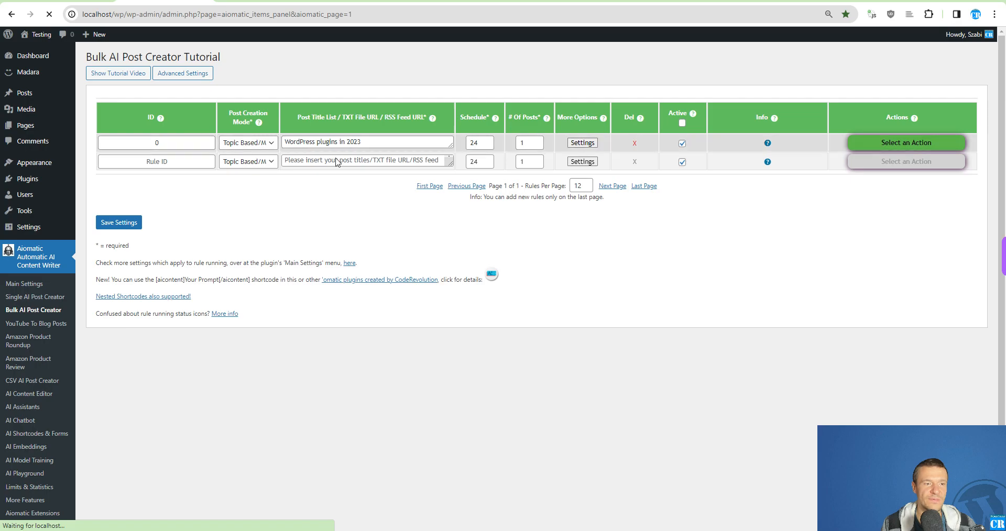
# Step: Run the "WordPress plugins in 2023" rule and open the site's front page to view the generated post
pyautogui.click(905, 143)
pyautogui.click(877, 170)
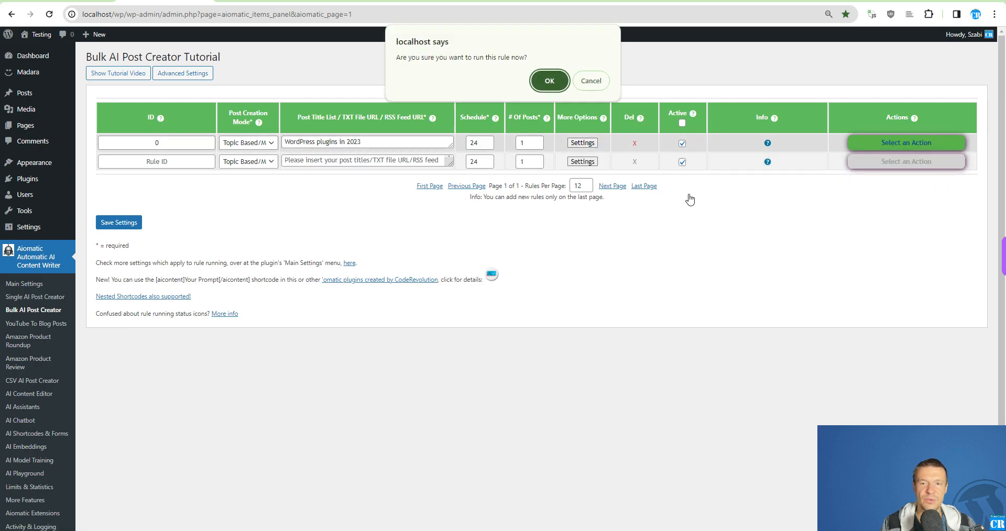
pyautogui.press('Return')
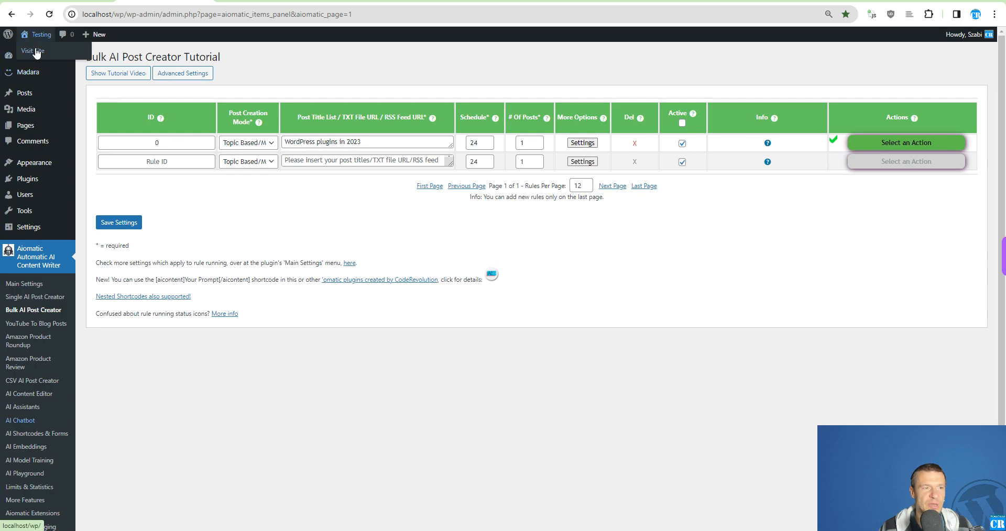
pyautogui.click(230, 1)
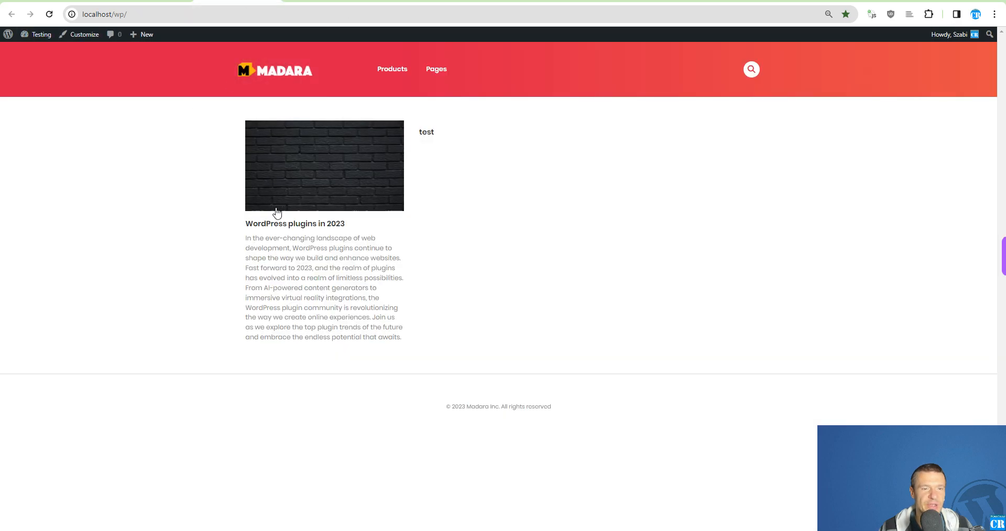
# Step: Open the "WordPress plugins in 2023" post, inspect the first content image's source URL and compare it with the Digital Ocean Spaces bucket list
pyautogui.click(285, 227)
pyautogui.scroll(-12, 263, 292)
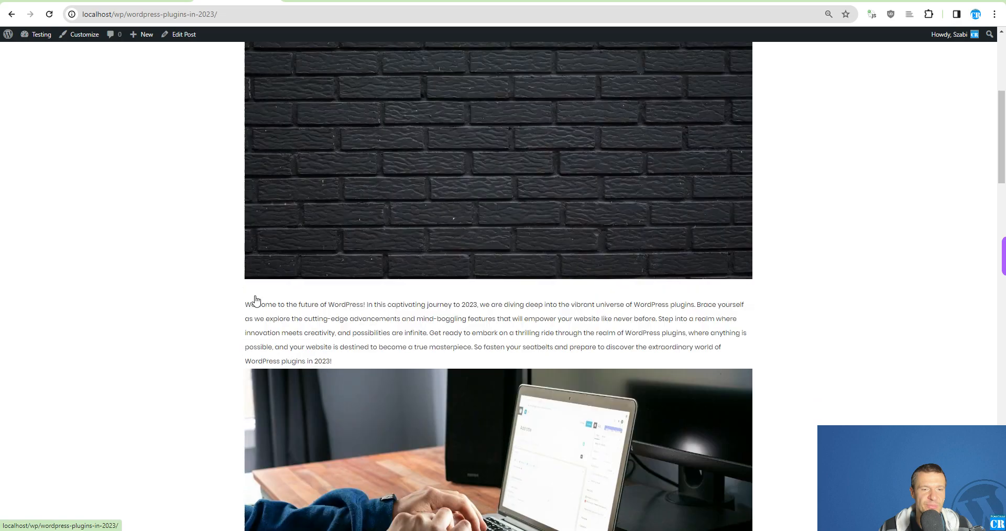
pyautogui.rightClick(302, 262)
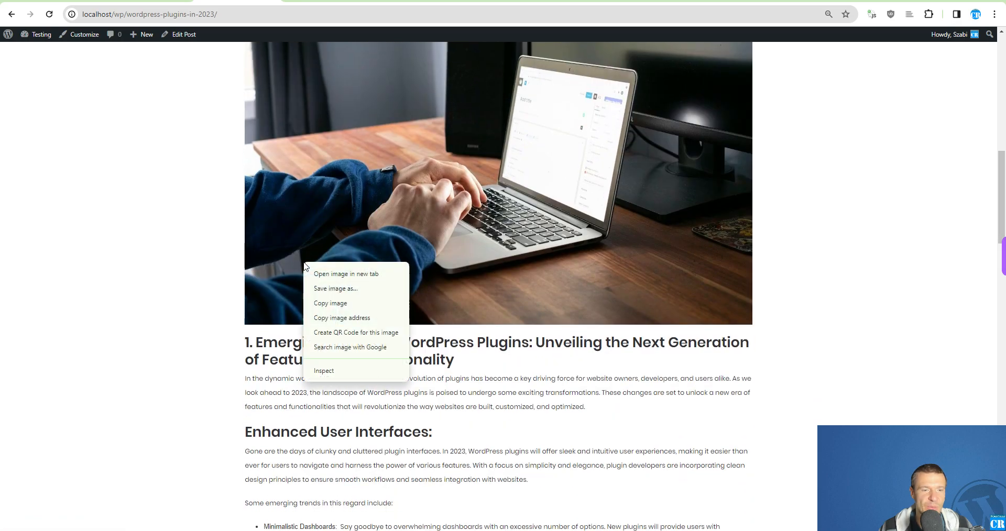
pyautogui.click(321, 371)
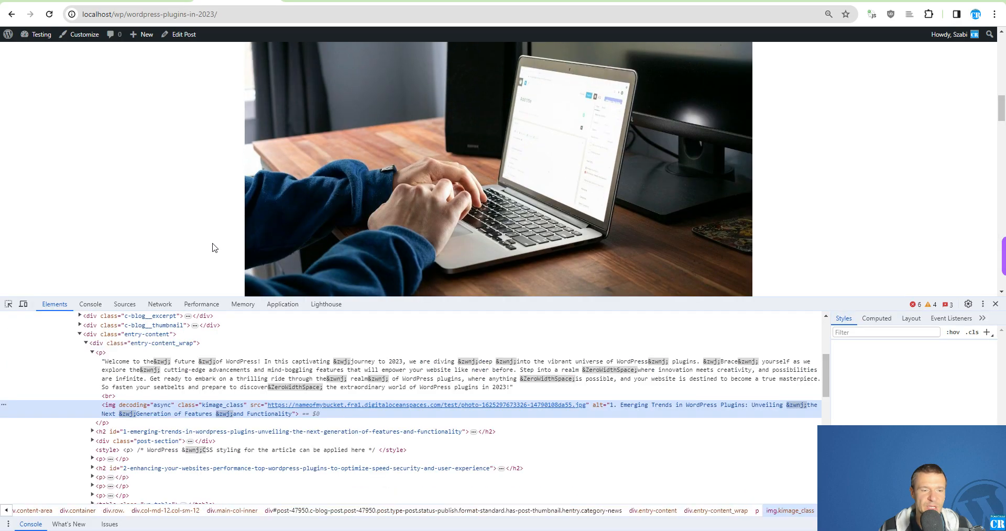
pyautogui.moveTo(332, 410)
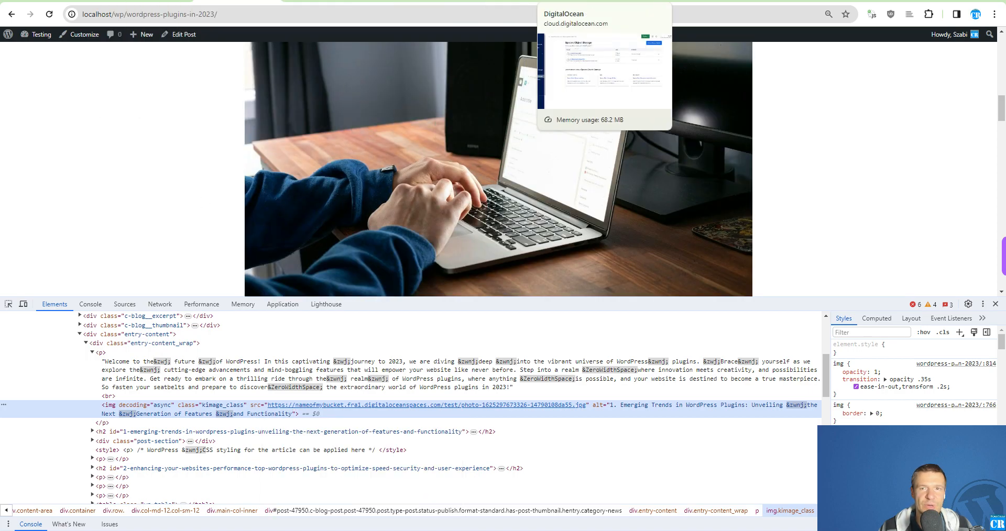
pyautogui.click(584, 1)
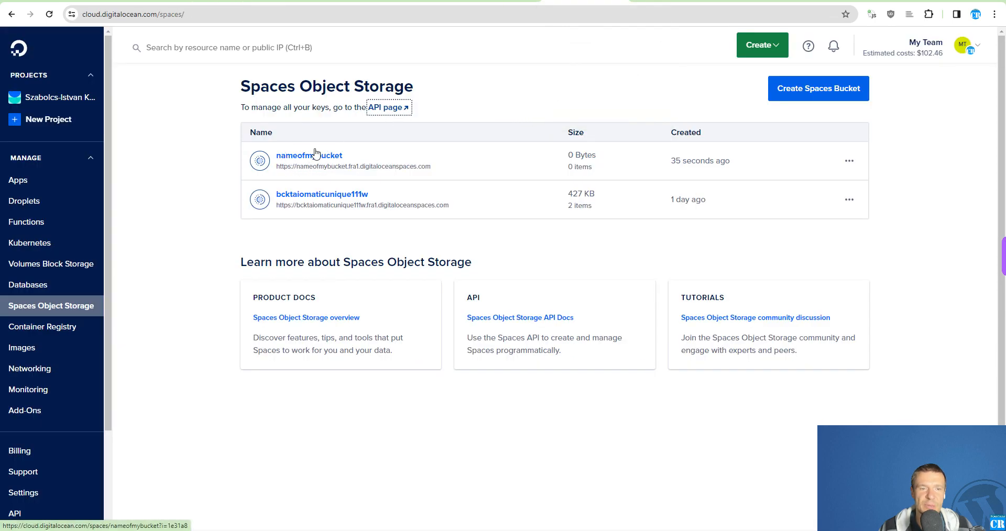
# Step: Return to the generated post and inspect the source URL of the second section's image
pyautogui.click(150, 1)
pyautogui.click(237, 1)
pyautogui.scroll(-10, 395, 199)
pyautogui.scroll(-5, 394, 203)
pyautogui.rightClick(394, 199)
pyautogui.click(419, 316)
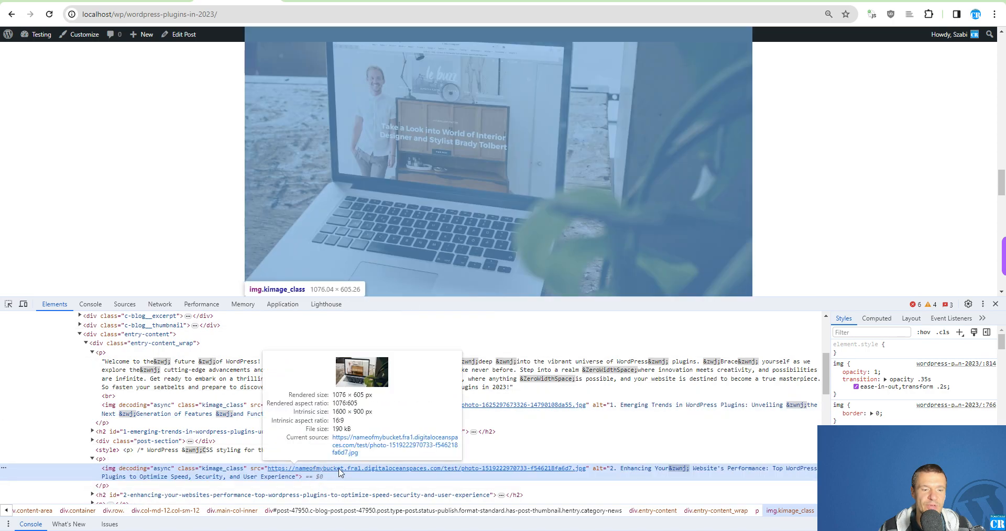
pyautogui.scroll(2, 390, 262)
pyautogui.scroll(10, 390, 262)
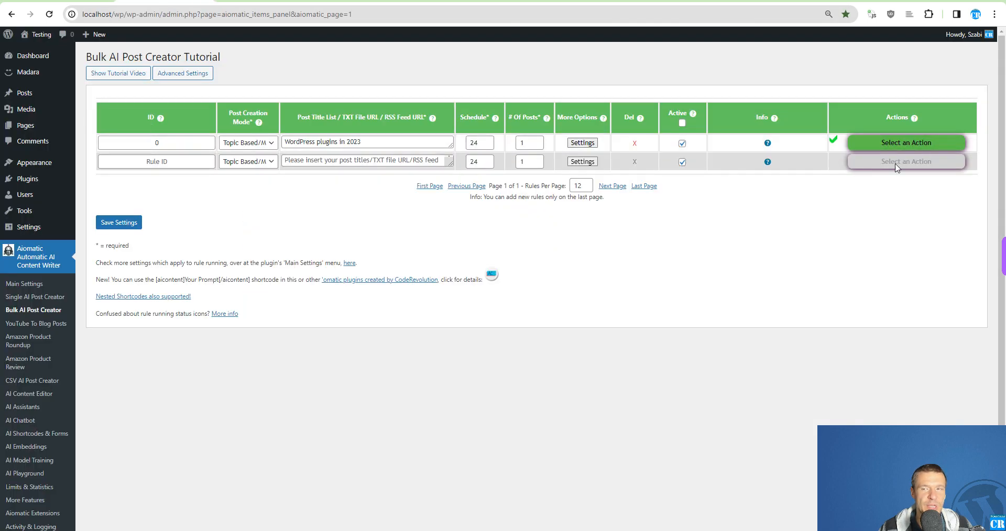
# Step: Permanently delete all posts of the "WordPress plugins in 2023" rule and delete the rule itself
pyautogui.click(905, 143)
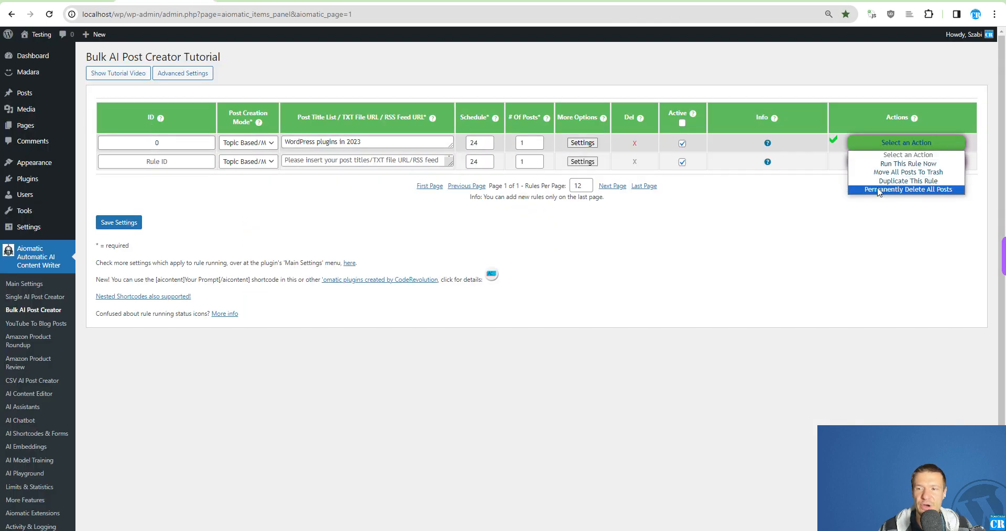
pyautogui.click(885, 189)
pyautogui.press('Escape')
pyautogui.click(635, 145)
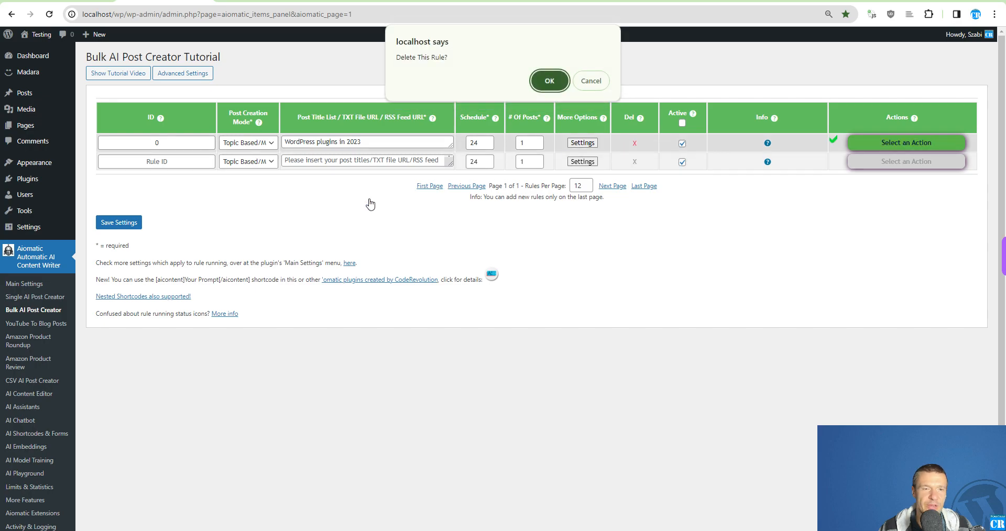
pyautogui.press('Return')
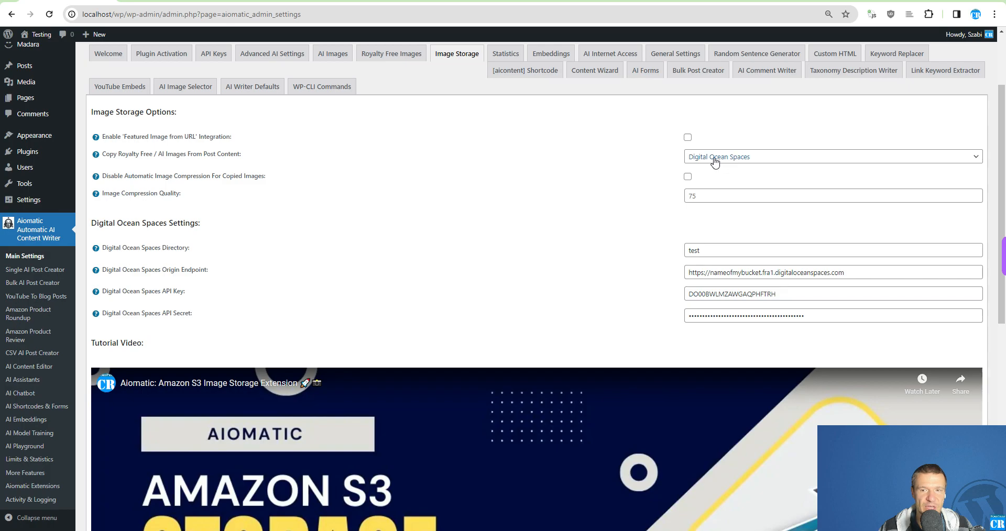
# Step: In Aiomatic's Image Storage settings, set Copy Royalty Free / AI Images From Post Content to Wasabi
pyautogui.click(715, 159)
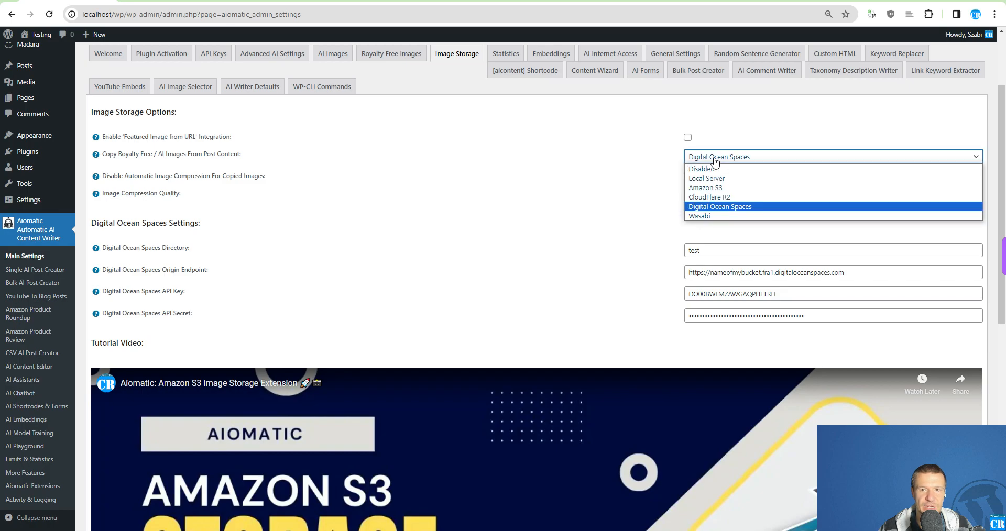
pyautogui.click(703, 216)
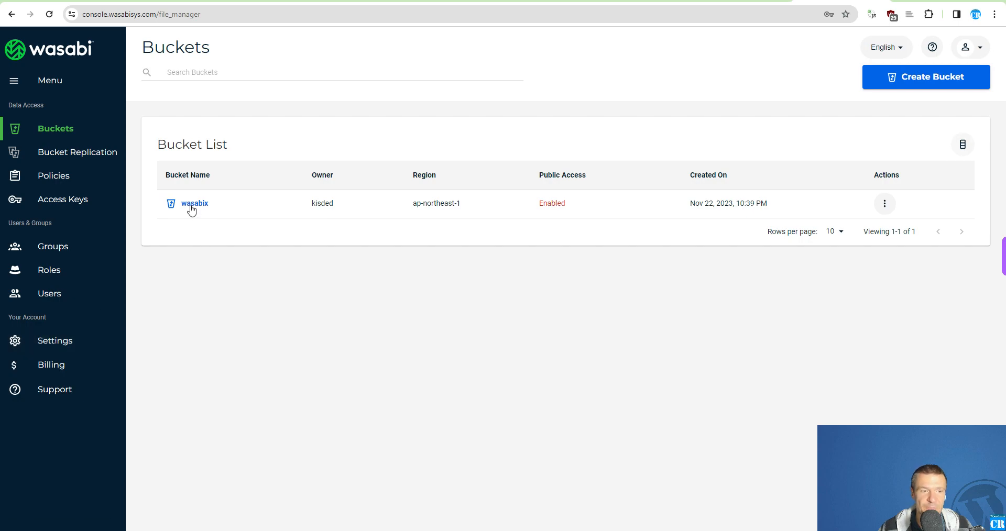
# Step: Enable public access for the wasabix bucket in the Wasabi console and reload its settings to check the Public Access Override
pyautogui.click(884, 204)
pyautogui.click(906, 206)
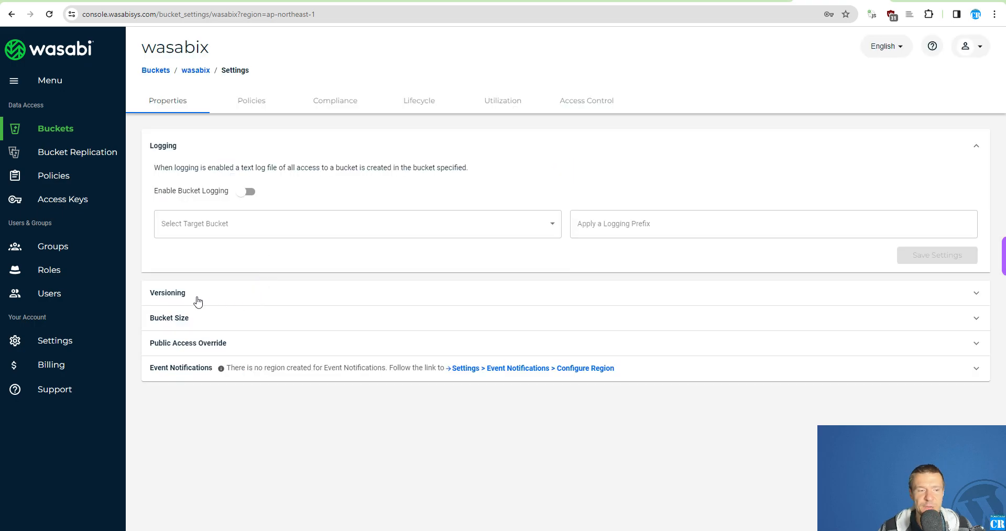
pyautogui.click(186, 343)
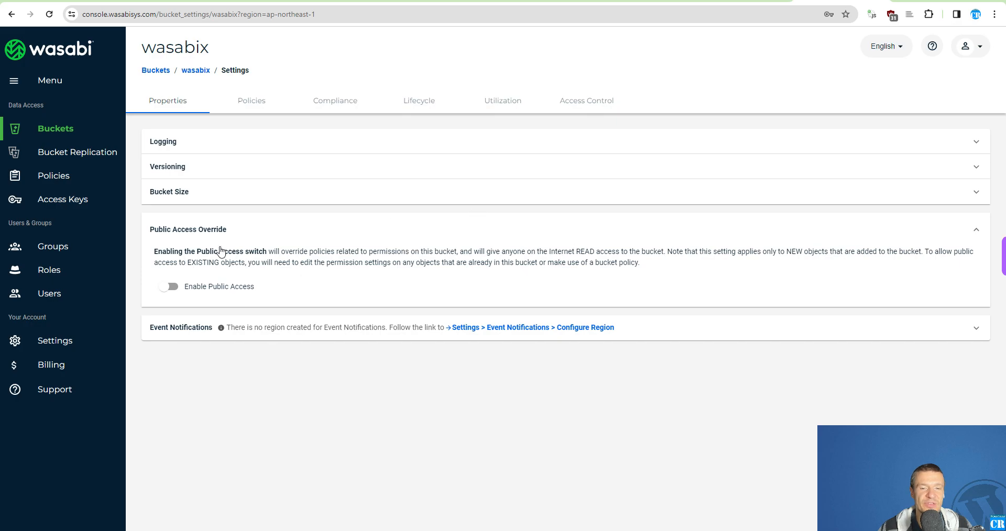
pyautogui.click(170, 286)
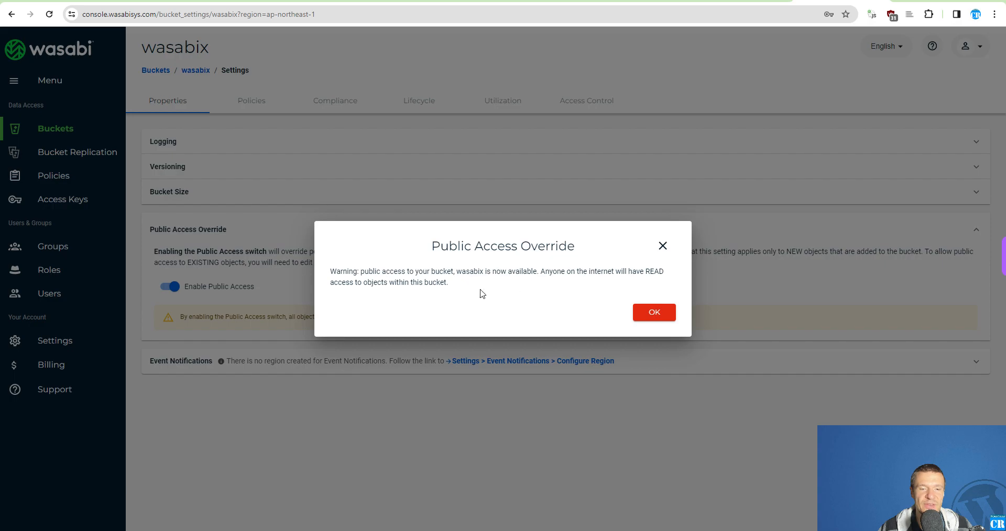
pyautogui.click(653, 312)
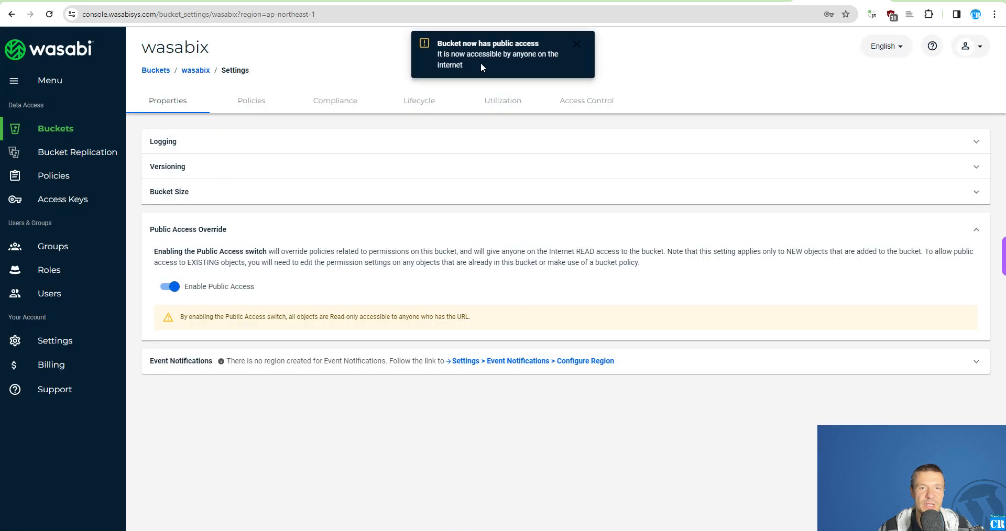
pyautogui.click(53, 15)
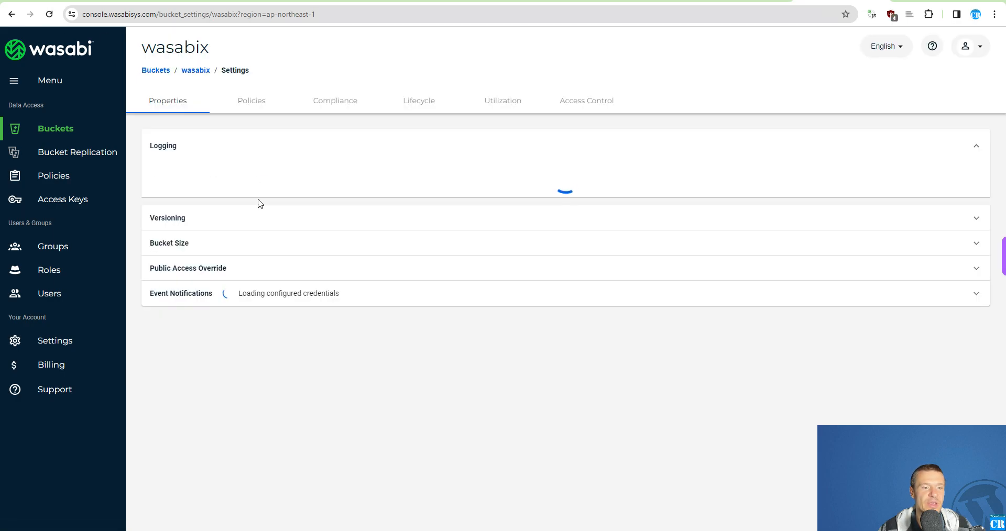
pyautogui.click(211, 341)
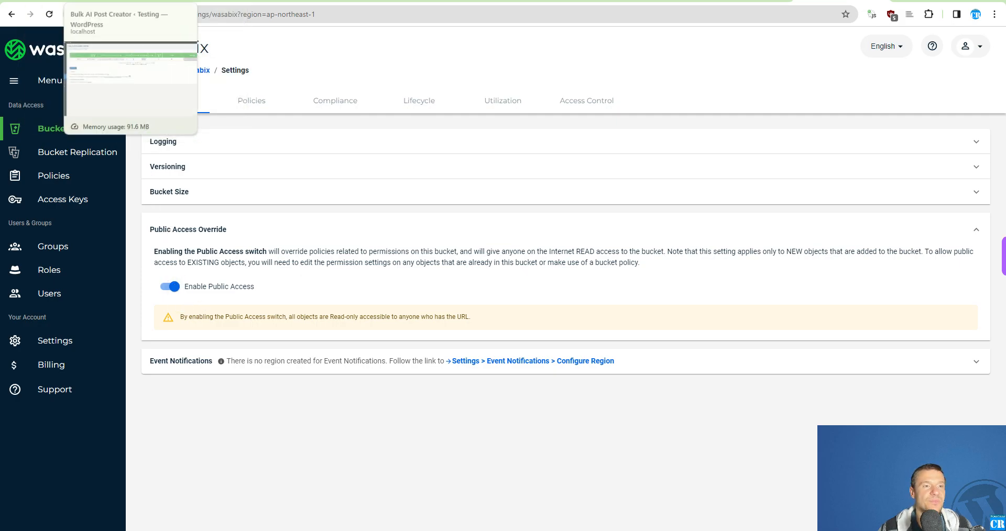
# Step: From the Wasabi Bucket Name help in Aiomatic's settings, open the Wasabi console and sign in with the prefilled credentials
pyautogui.click(88, 2)
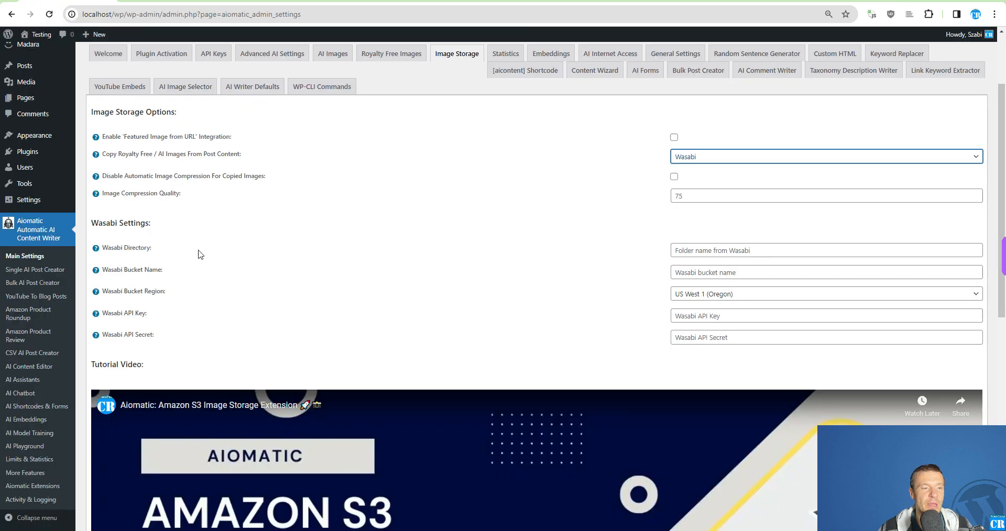
pyautogui.moveTo(96, 271)
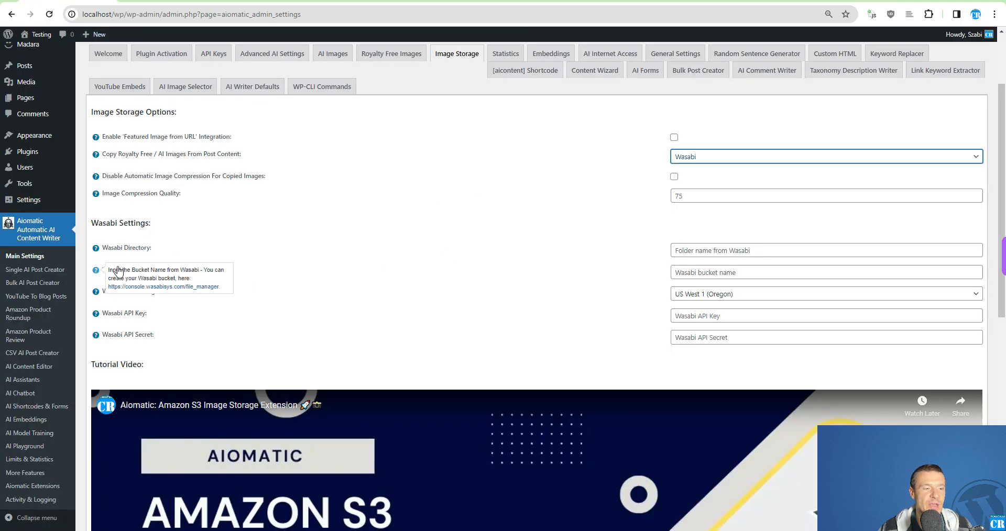
pyautogui.click(140, 288)
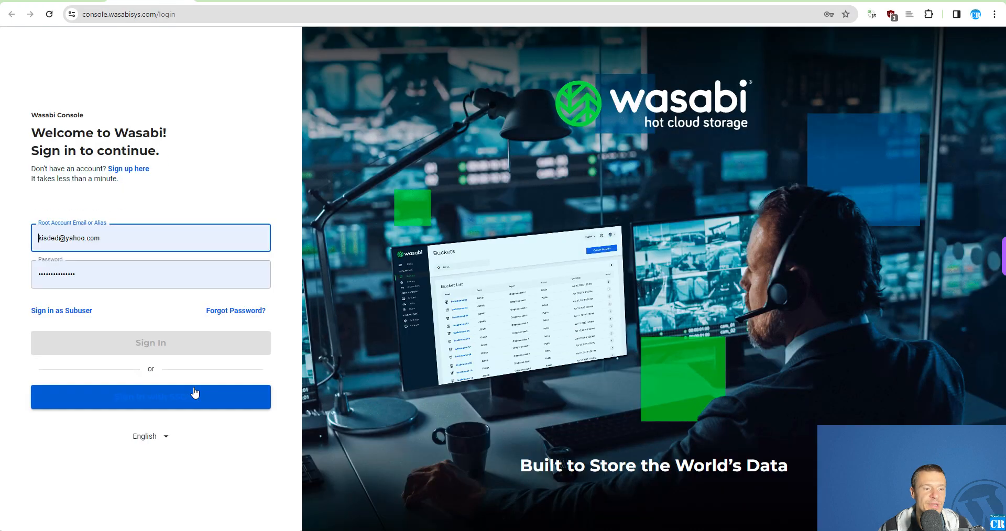
pyautogui.click(155, 343)
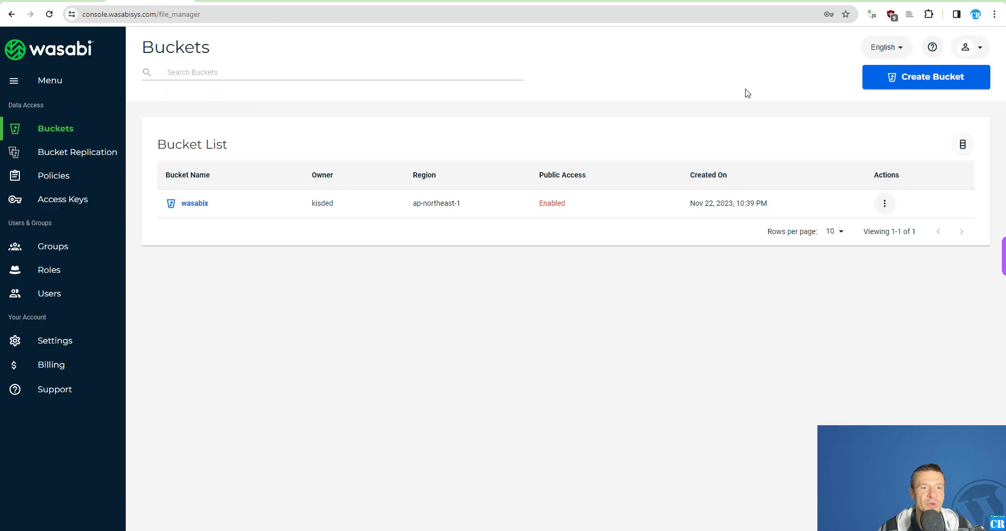
pyautogui.click(925, 77)
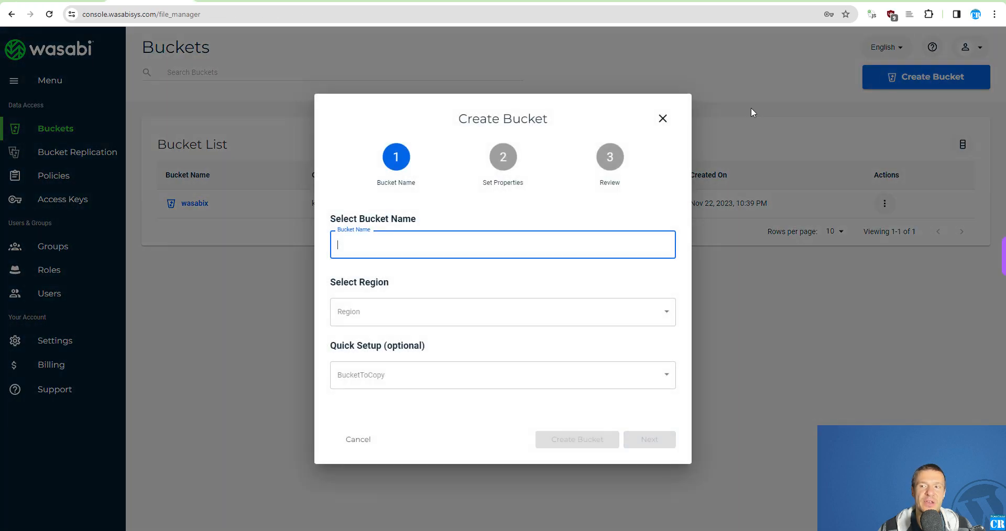
pyautogui.click(363, 303)
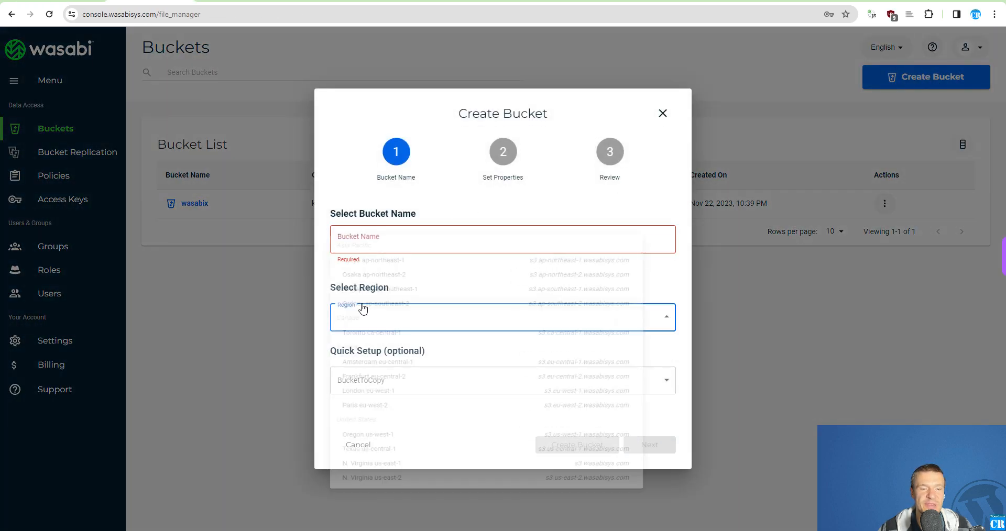
pyautogui.click(400, 205)
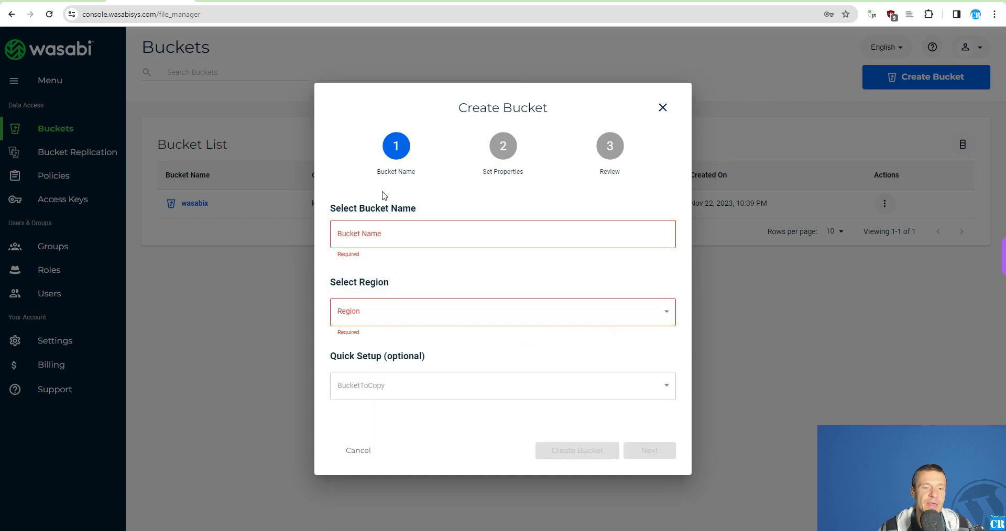
pyautogui.click(360, 388)
pyautogui.click(365, 345)
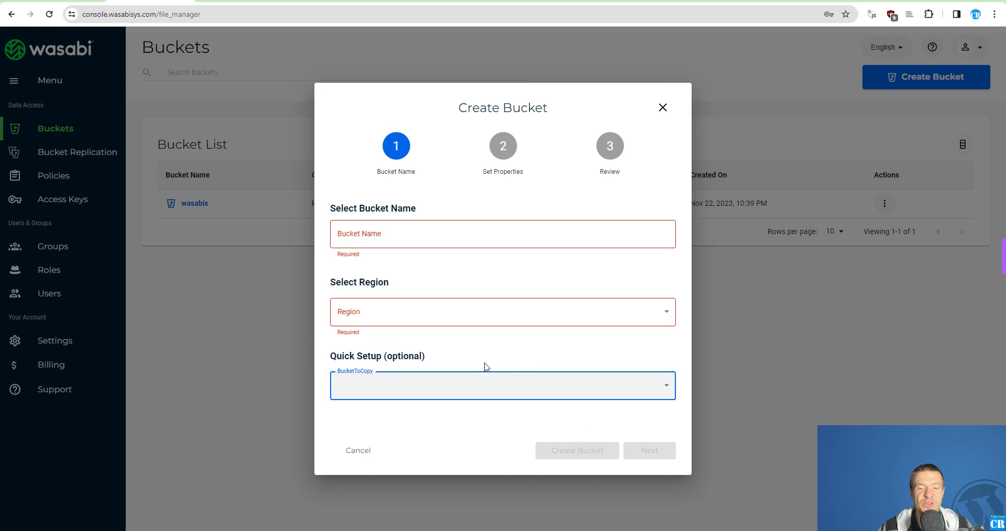
pyautogui.click(663, 108)
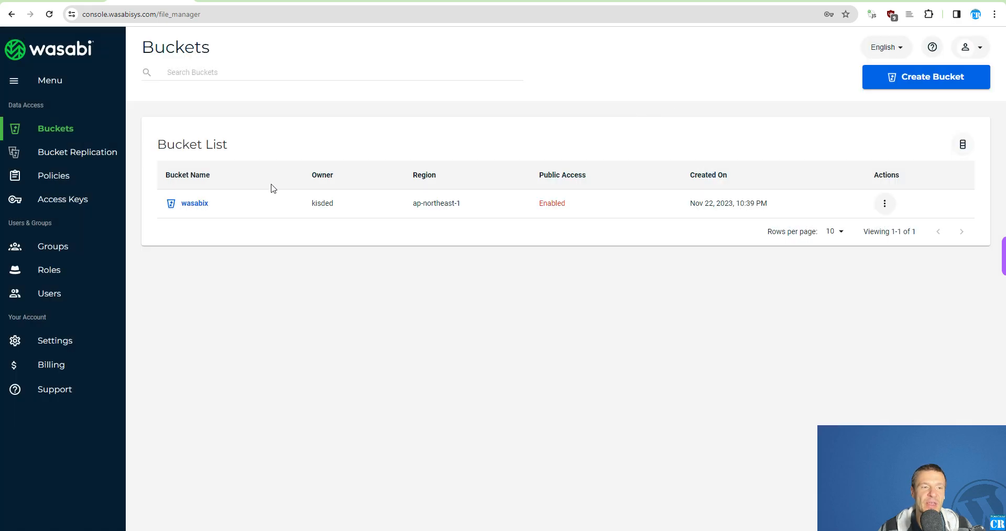
# Step: View the contents of the wasabix bucket and open its settings page
pyautogui.click(192, 204)
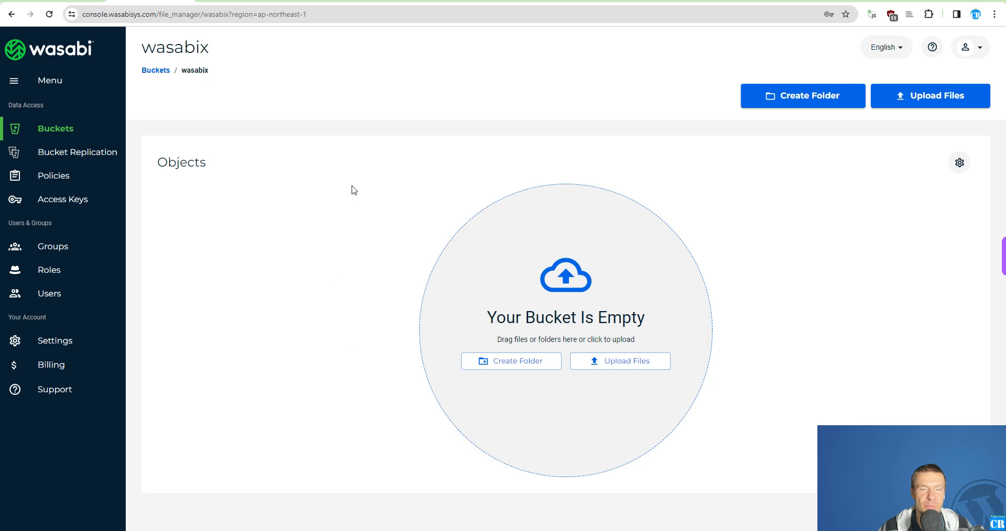
pyautogui.click(47, 132)
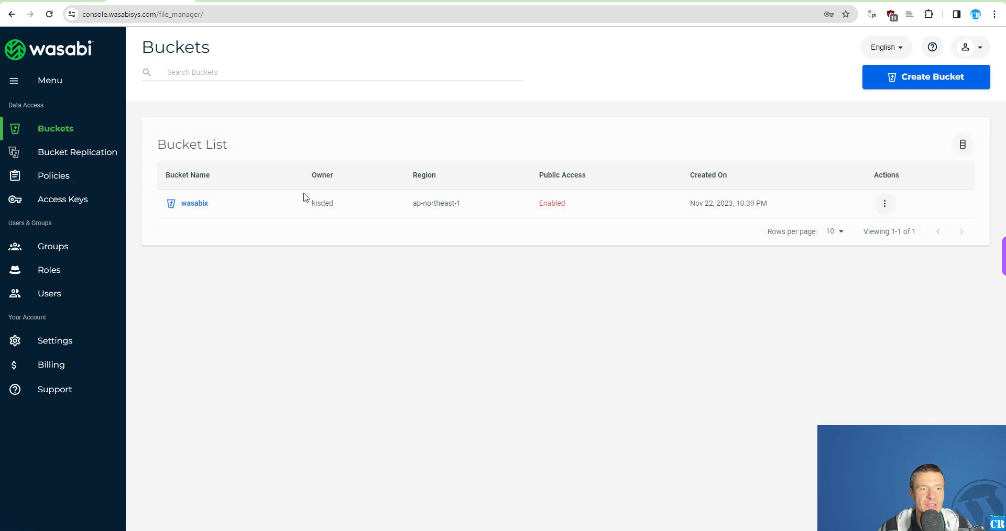
pyautogui.click(884, 203)
pyautogui.click(905, 210)
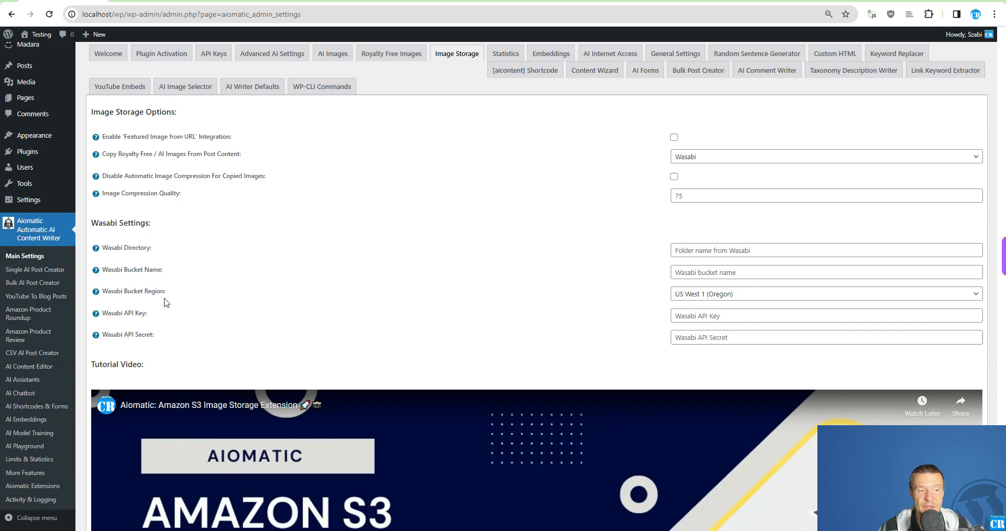
# Step: Check Aiomatic's Wasabi region options, copy the bucket name wasabix into Wasabi Bucket Name, and return to the bucket's settings in the Wasabi console
pyautogui.click(720, 296)
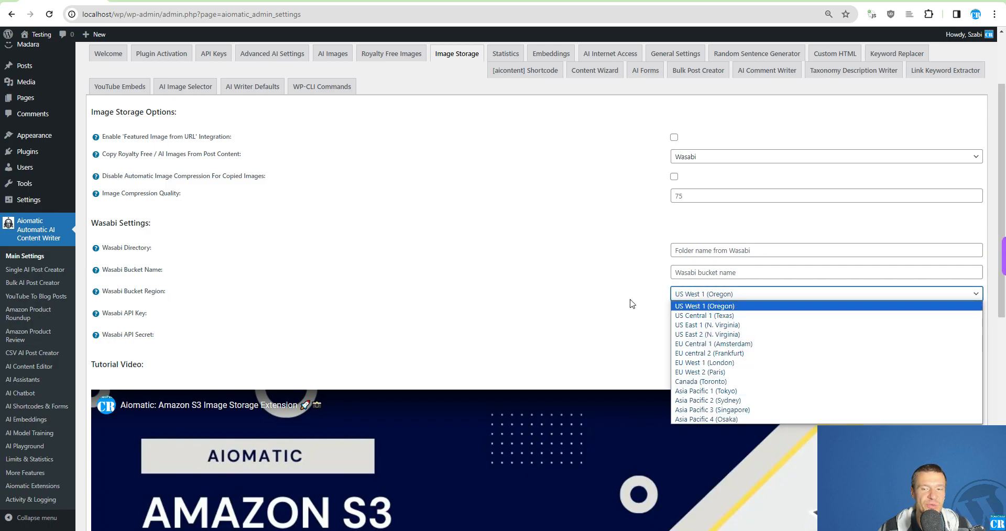
pyautogui.moveTo(169, 273); pyautogui.dragTo(131, 268)
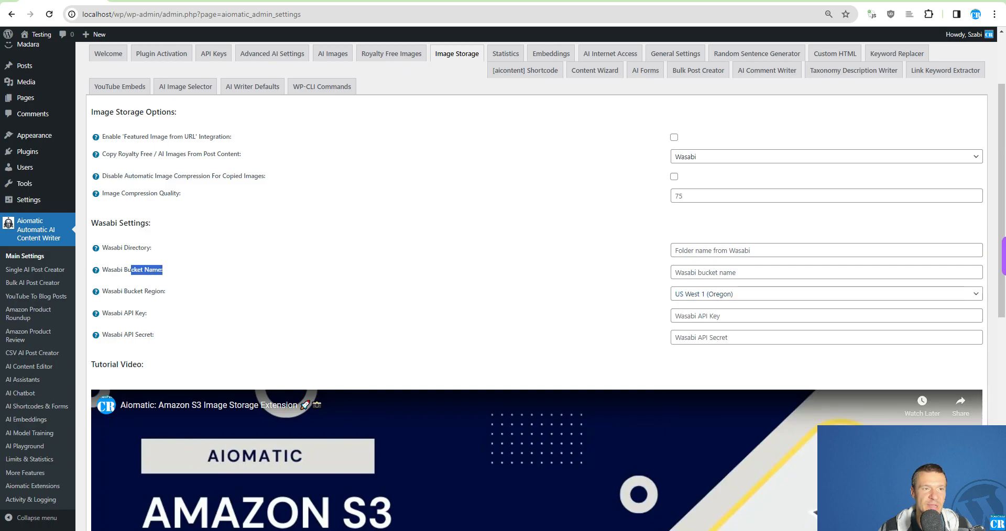
pyautogui.click(150, 1)
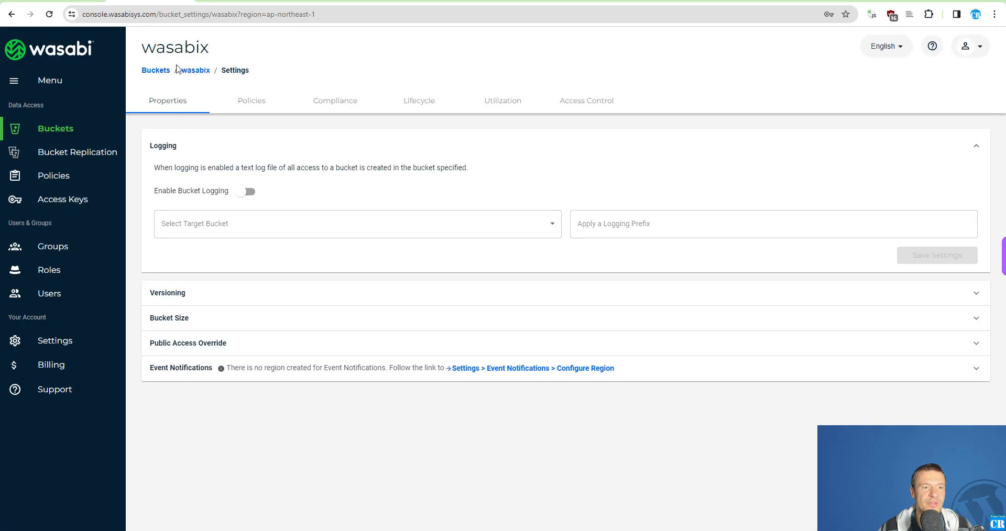
pyautogui.moveTo(209, 48); pyautogui.dragTo(141, 48)
pyautogui.rightClick(185, 50)
pyautogui.click(198, 61)
pyautogui.click(89, 1)
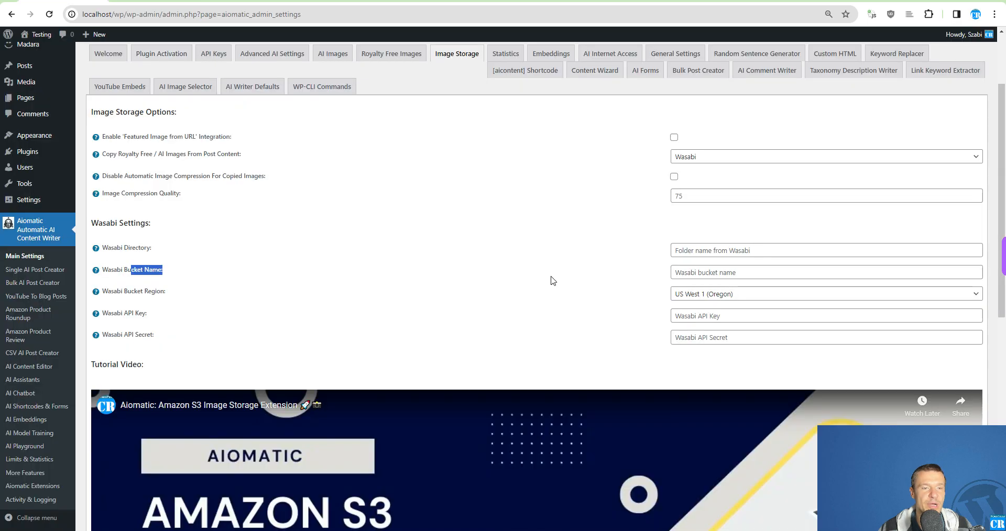
pyautogui.click(686, 275)
pyautogui.hotkey('ctrl', 'v')
pyautogui.click(151, 1)
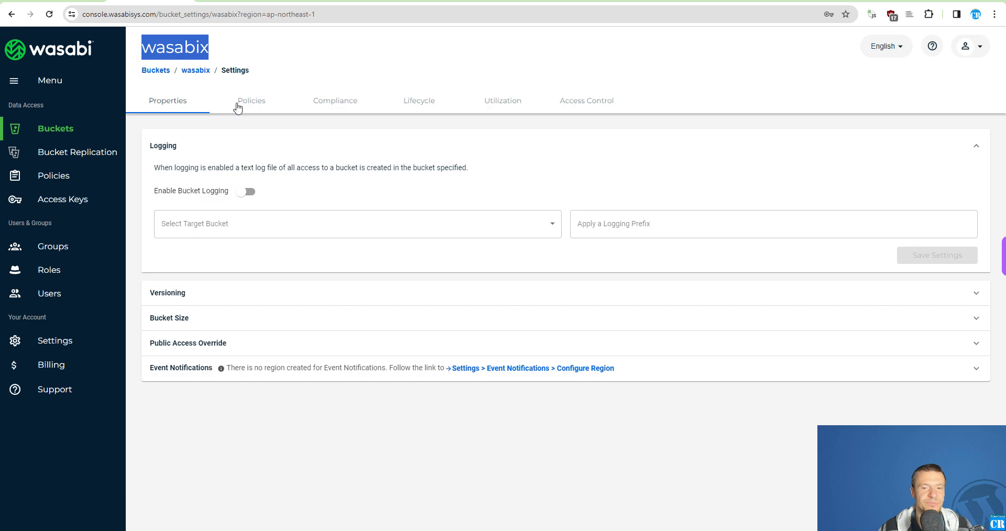
# Step: Look through the wasabix bucket's lifecycle, utilization, access control, compliance, policies and properties settings for its region
pyautogui.click(427, 103)
pyautogui.click(492, 102)
pyautogui.click(581, 105)
pyautogui.click(413, 103)
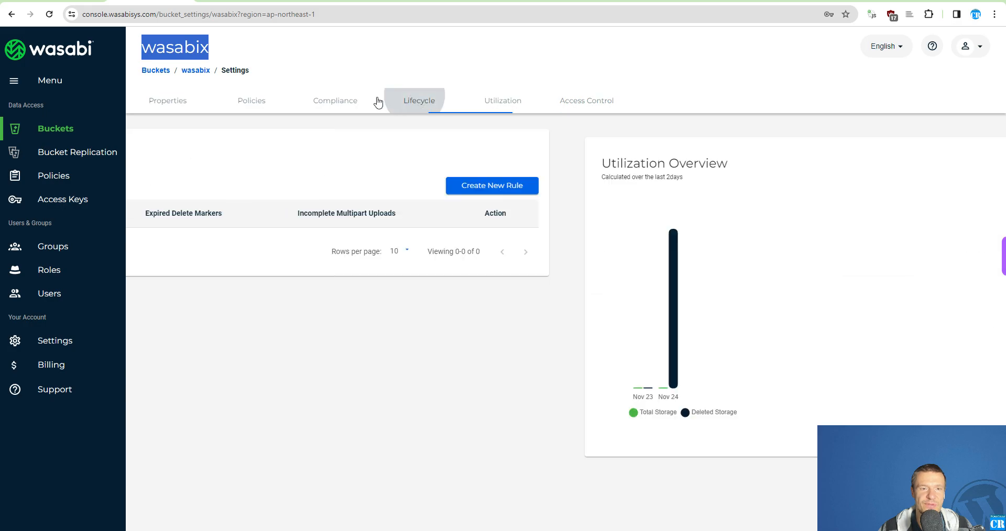
pyautogui.click(333, 105)
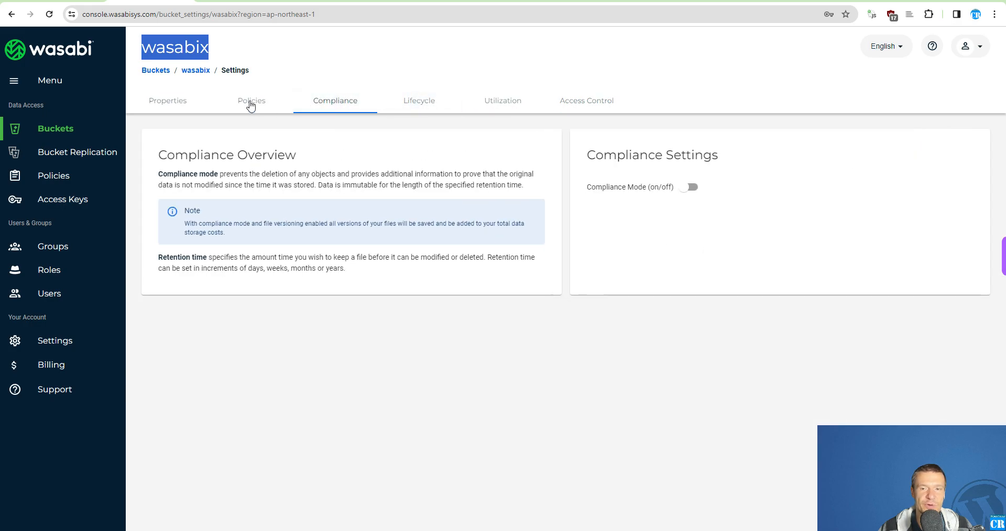
pyautogui.click(250, 105)
pyautogui.click(187, 108)
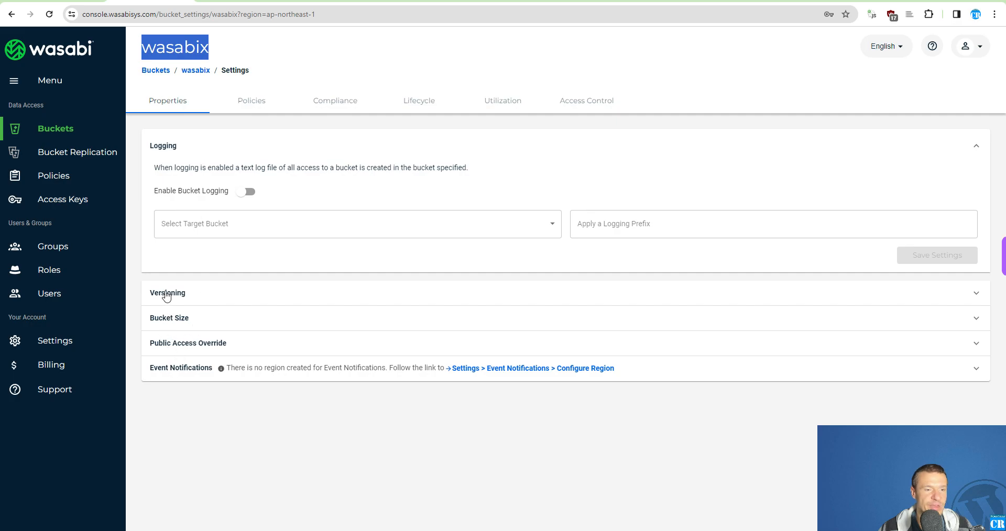
# Step: Look up the wasabix bucket's region in the Wasabi bucket list and set Aiomatic's Wasabi Bucket Region to Asia Pacific 1 (Tokyo)
pyautogui.click(195, 73)
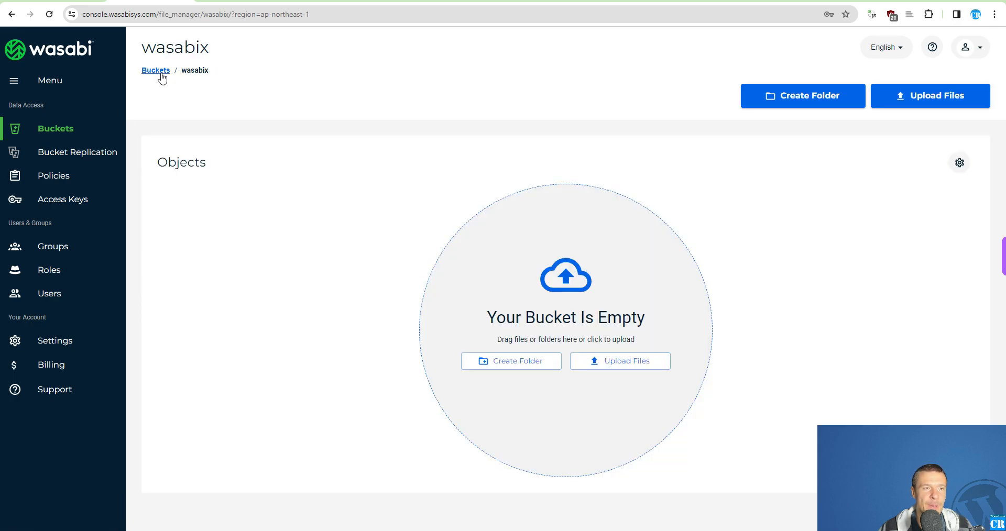
pyautogui.click(159, 72)
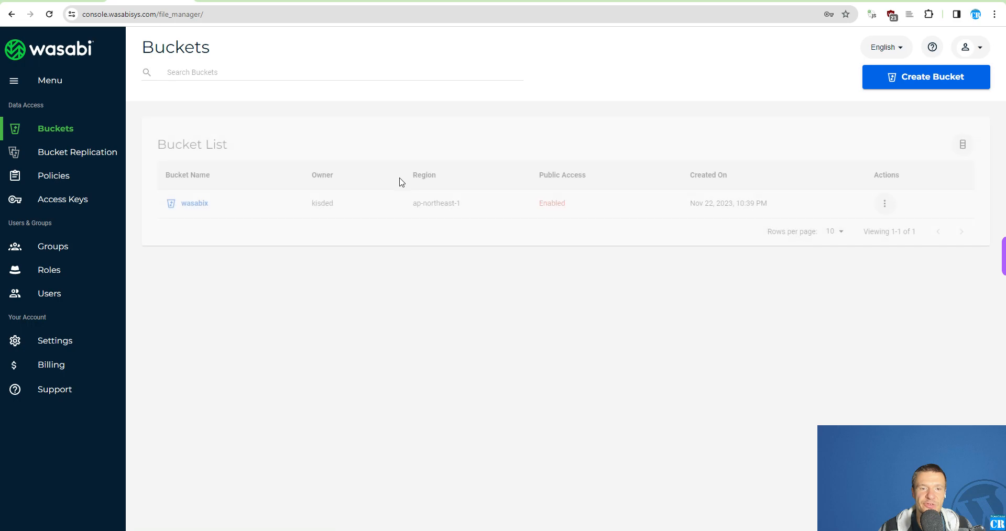
pyautogui.moveTo(414, 204); pyautogui.dragTo(458, 203)
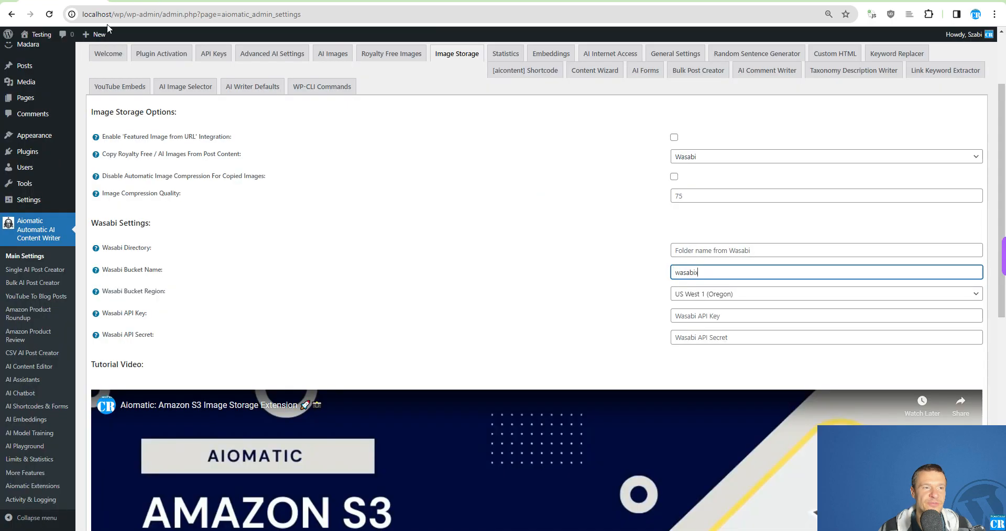
pyautogui.click(700, 295)
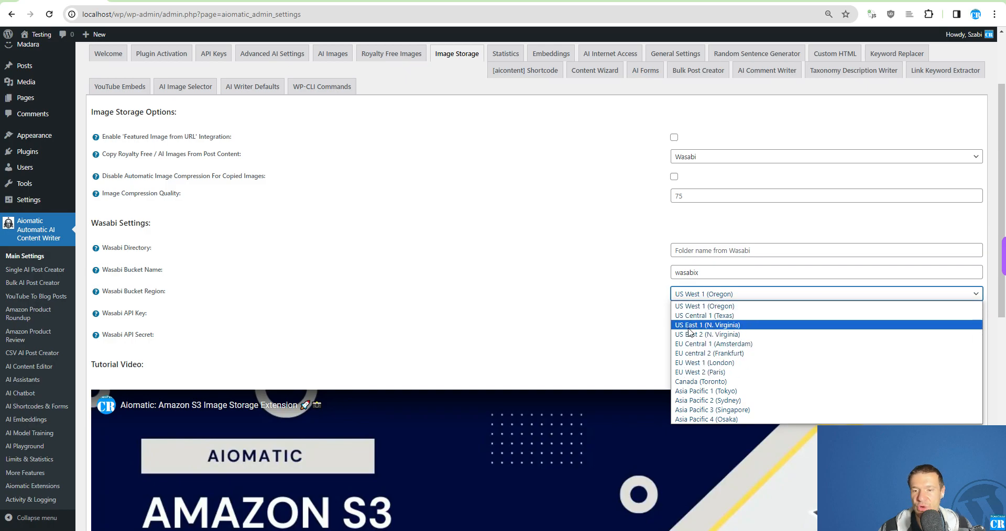
pyautogui.click(694, 396)
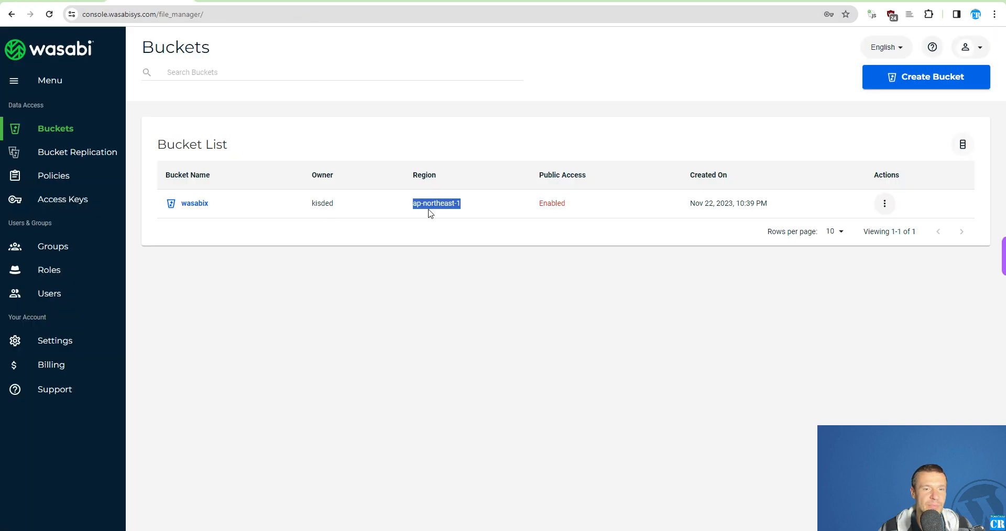
# Step: Compare the regions offered when creating a Wasabi bucket with Aiomatic's region options, leave bucket creation, and open the wasabix bucket
pyautogui.click(387, 234)
pyautogui.click(898, 84)
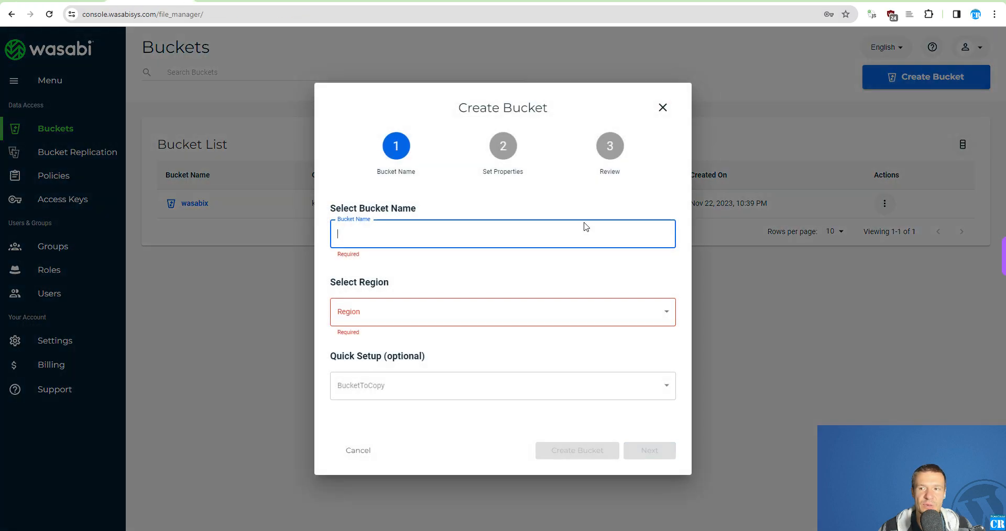
pyautogui.click(380, 317)
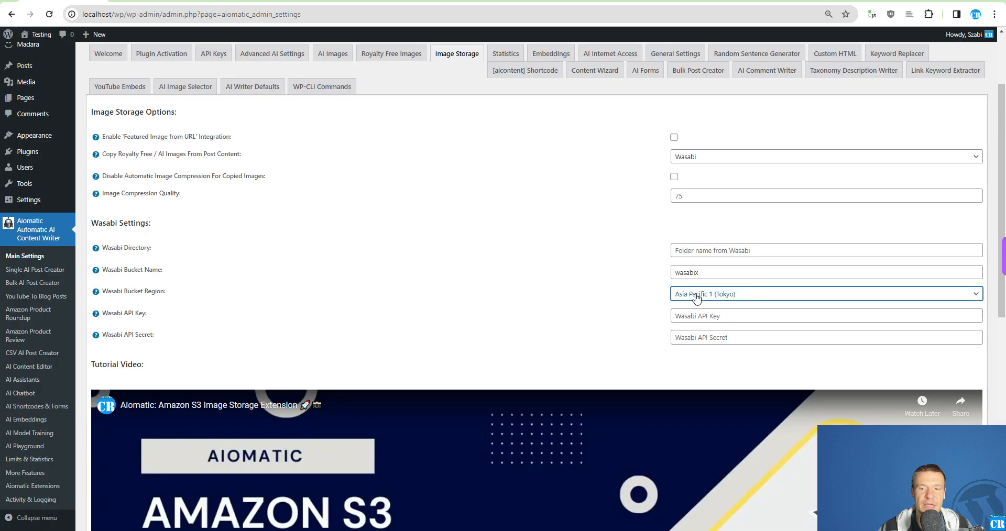
pyautogui.click(696, 295)
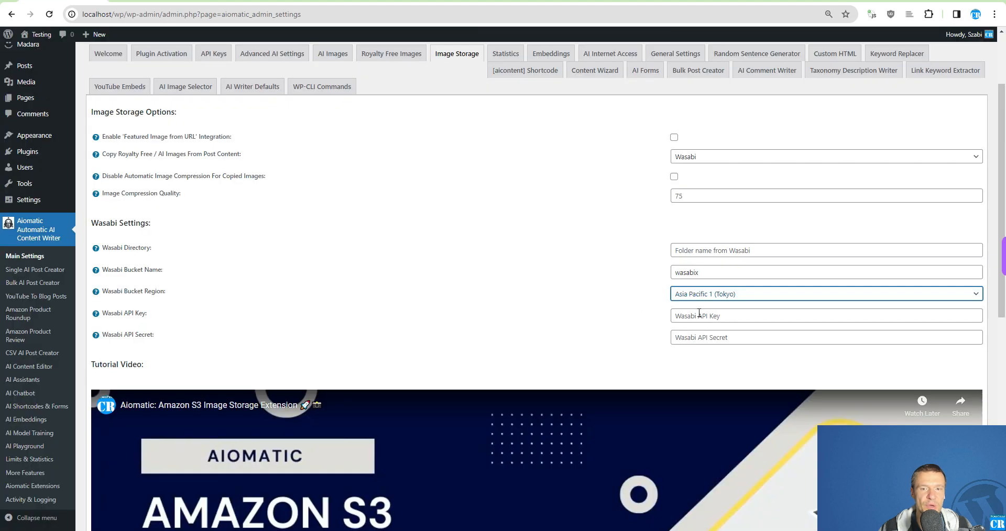
pyautogui.click(708, 294)
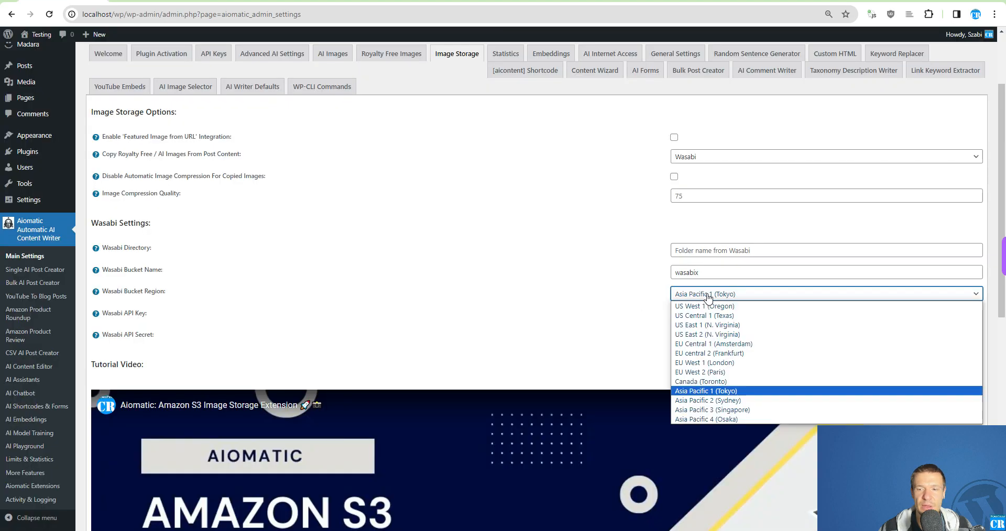
pyautogui.click(678, 392)
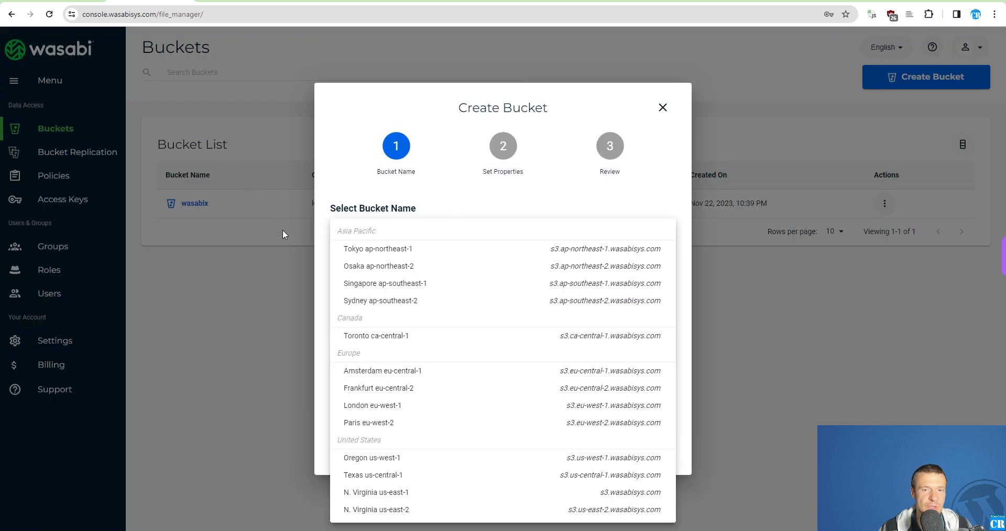
pyautogui.click(576, 128)
pyautogui.click(656, 107)
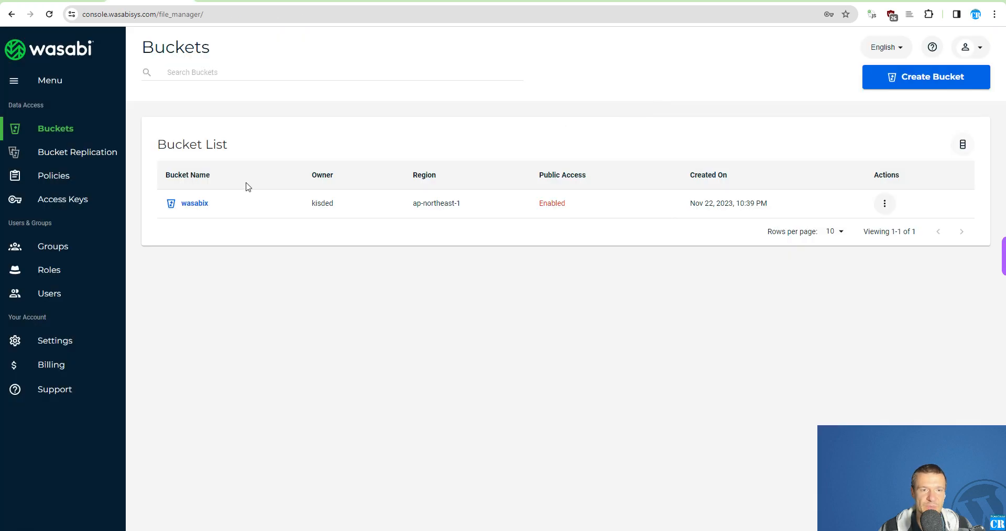
pyautogui.click(199, 205)
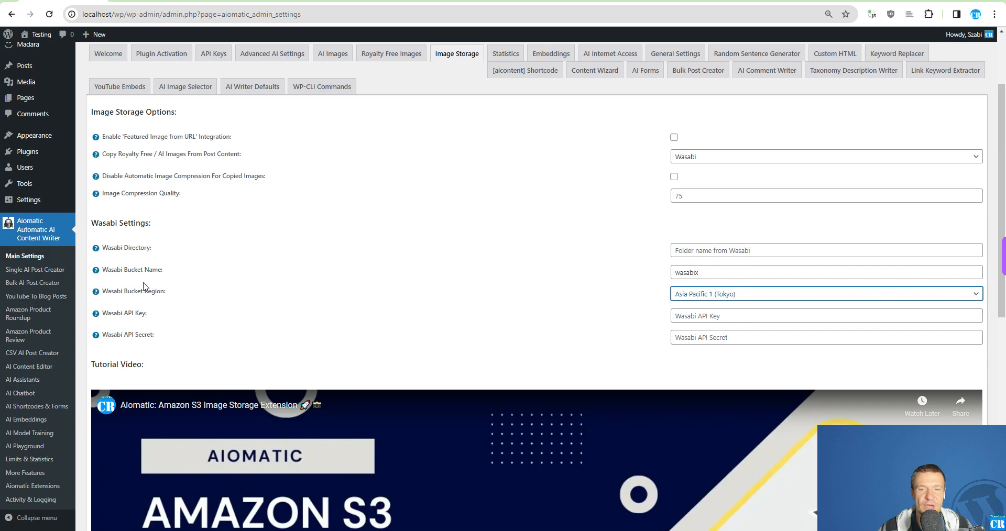
# Step: From Aiomatic's Wasabi API Key help, open the Wasabi console, sign in with the prefilled credentials, and go to the access keys
pyautogui.moveTo(124, 313); pyautogui.dragTo(176, 337)
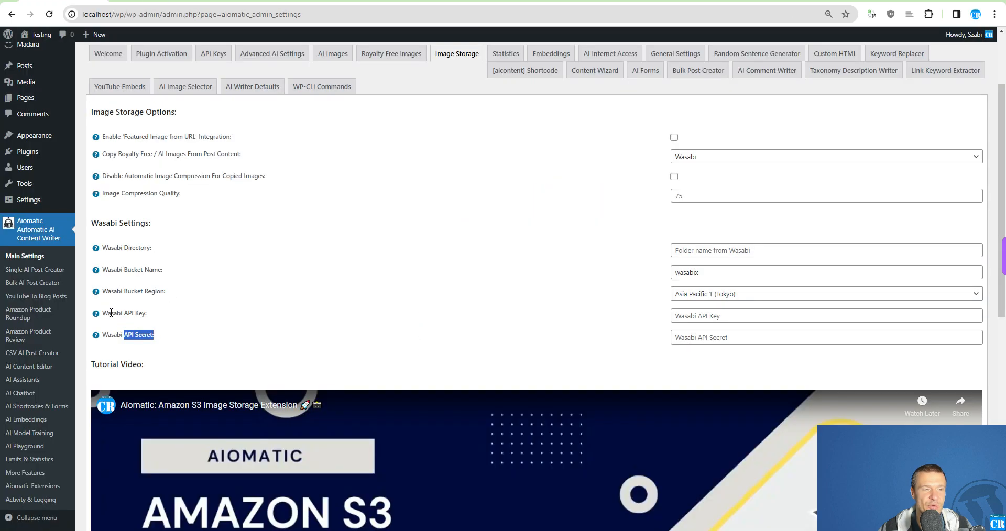
pyautogui.moveTo(96, 314)
pyautogui.click(134, 324)
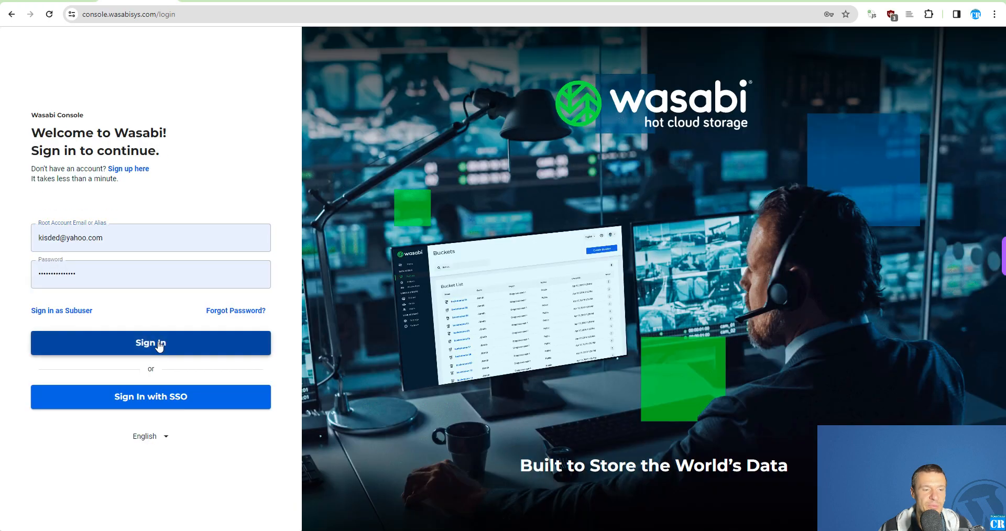
pyautogui.click(159, 346)
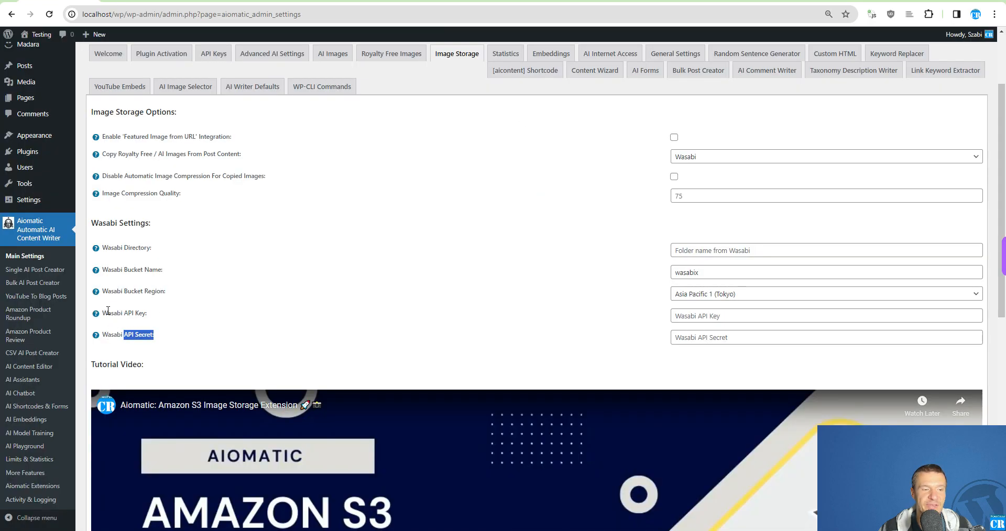
pyautogui.moveTo(100, 315)
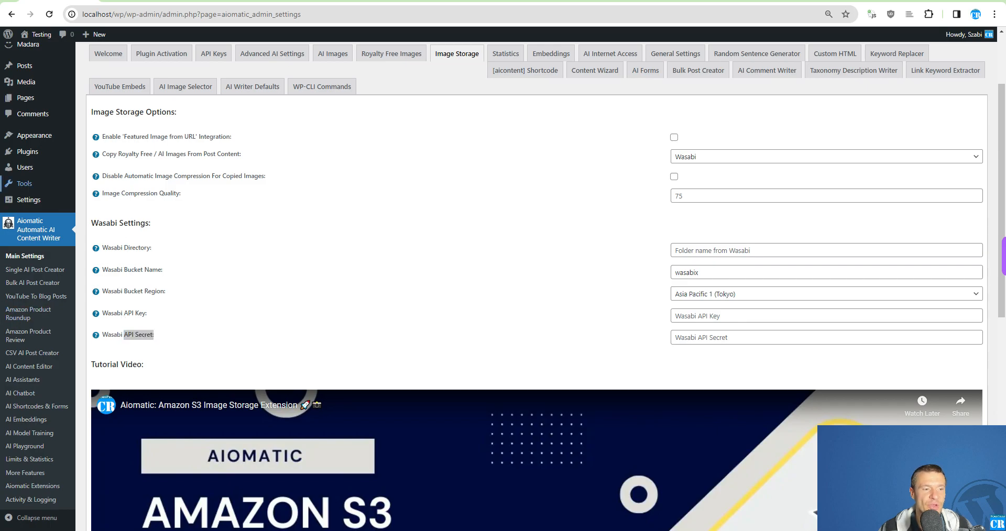
pyautogui.click(137, 2)
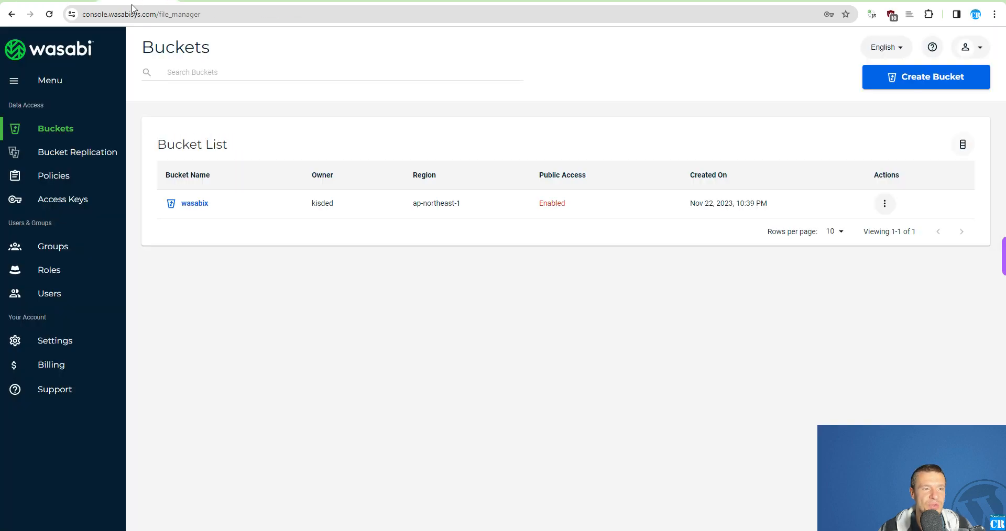
pyautogui.click(50, 344)
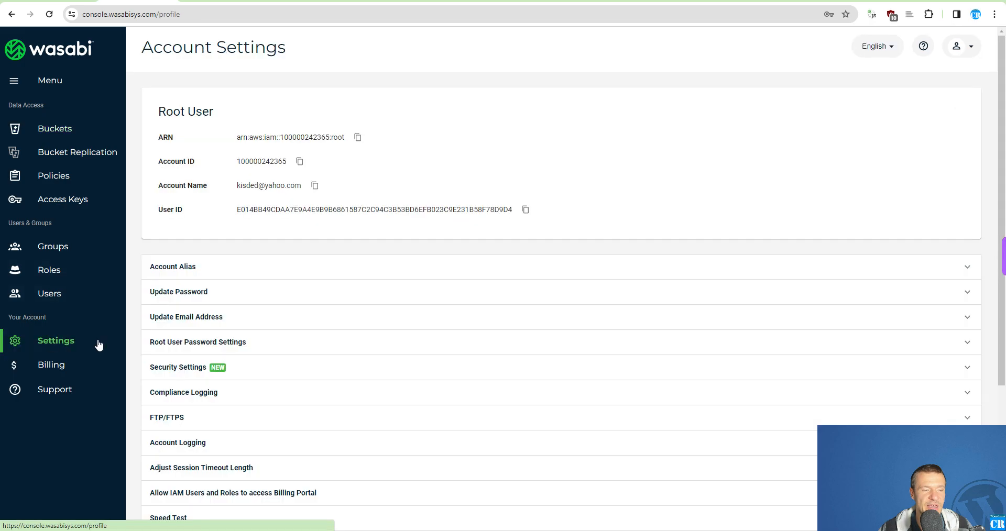
pyautogui.click(68, 200)
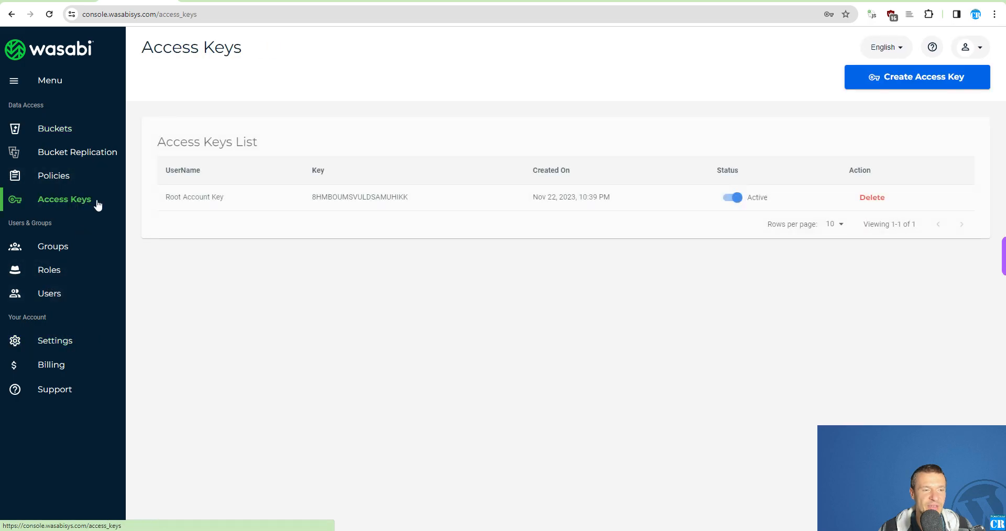
# Step: Create a Wasabi access key for the root user, reveal its secret key, and copy both keys to the clipboard
pyautogui.click(896, 78)
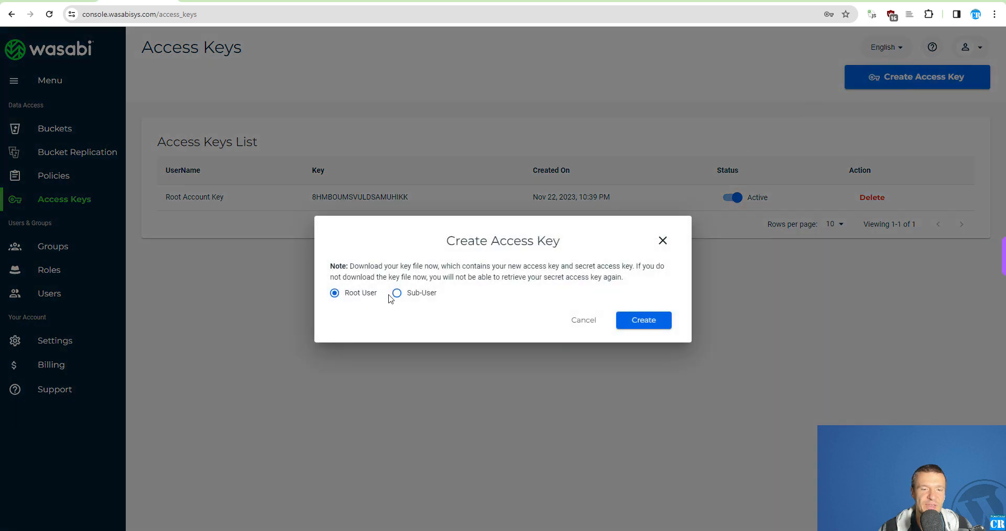
pyautogui.click(643, 320)
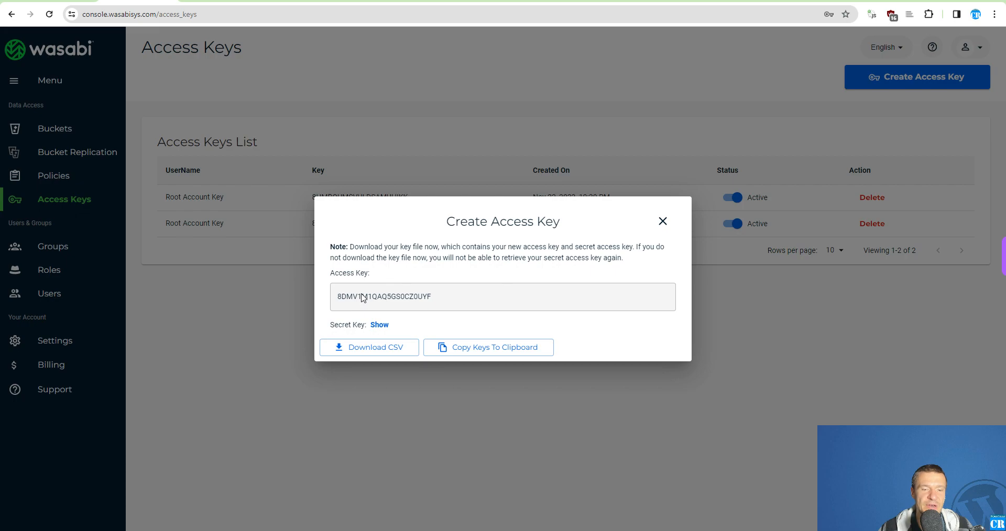
pyautogui.click(378, 326)
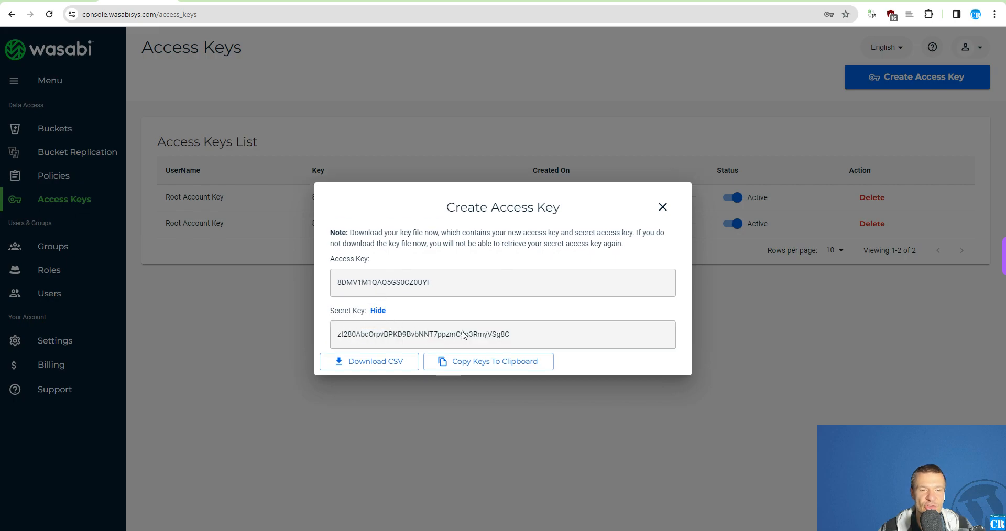
pyautogui.rightClick(387, 283)
pyautogui.click(373, 283)
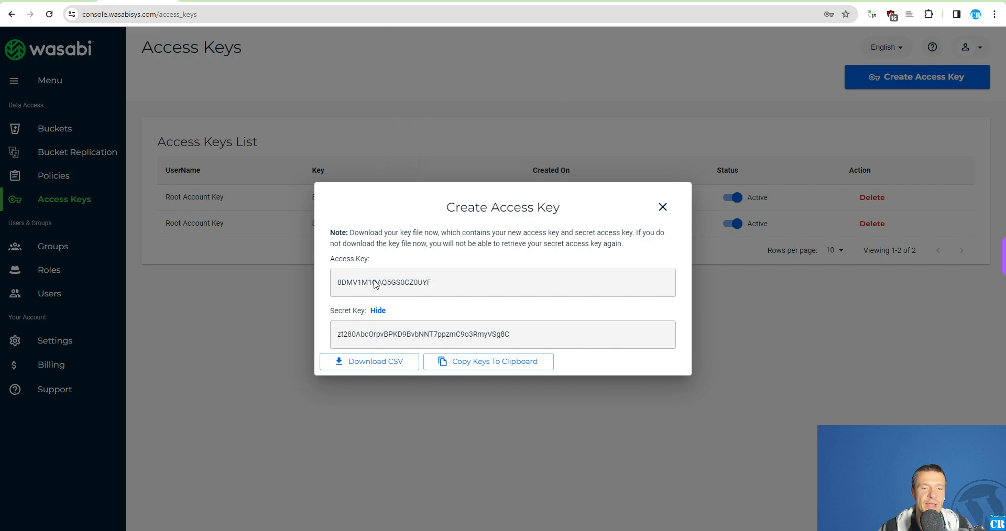
pyautogui.rightClick(374, 284)
pyautogui.click(445, 336)
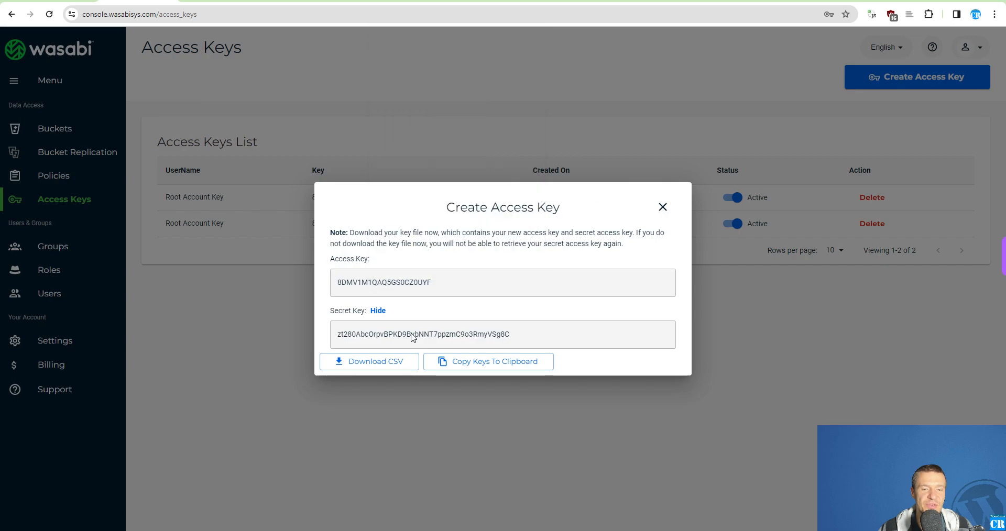
pyautogui.click(454, 363)
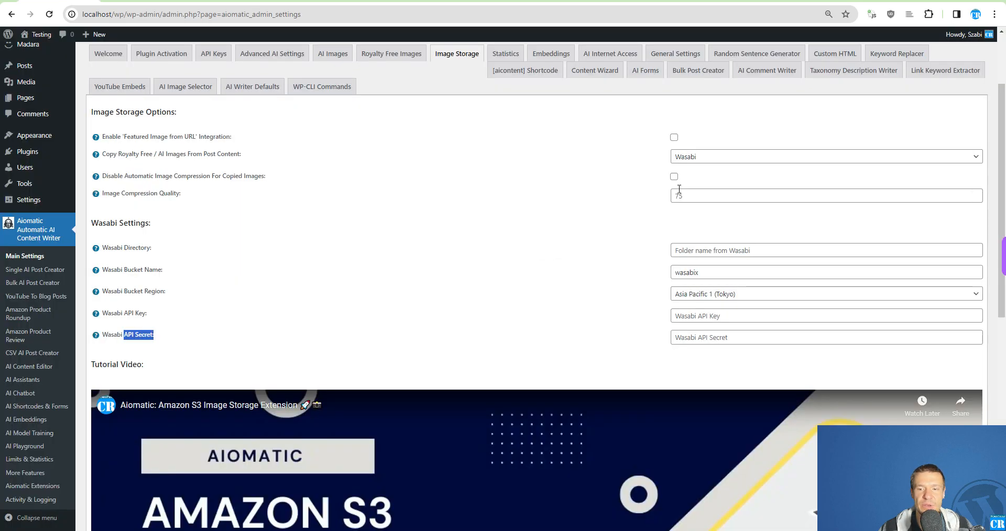
# Step: Paste the copied keys into Aiomatic's Wasabi API Key, keep only the access key there, and move the secret key to Wasabi API Secret
pyautogui.click(694, 316)
pyautogui.hotkey('ctrl', 'v')
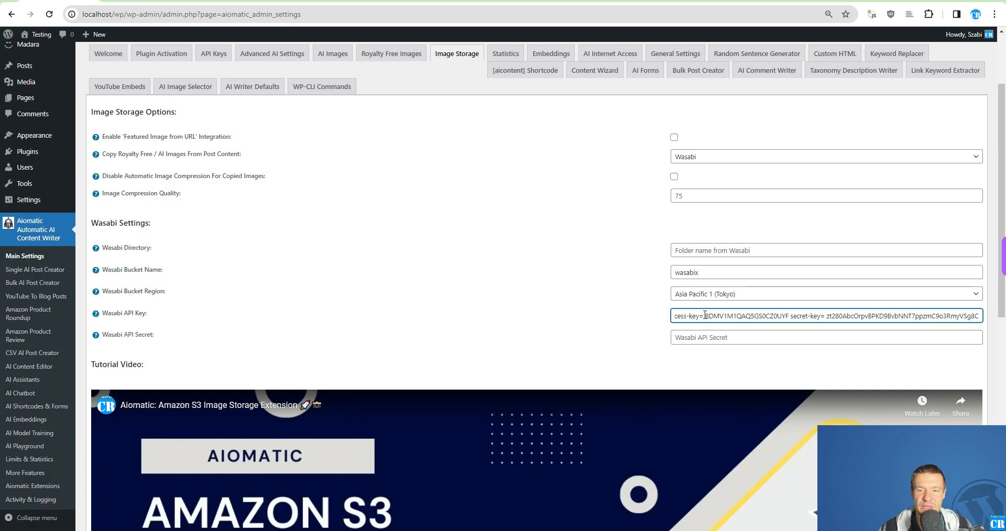
pyautogui.moveTo(708, 314); pyautogui.dragTo(790, 315)
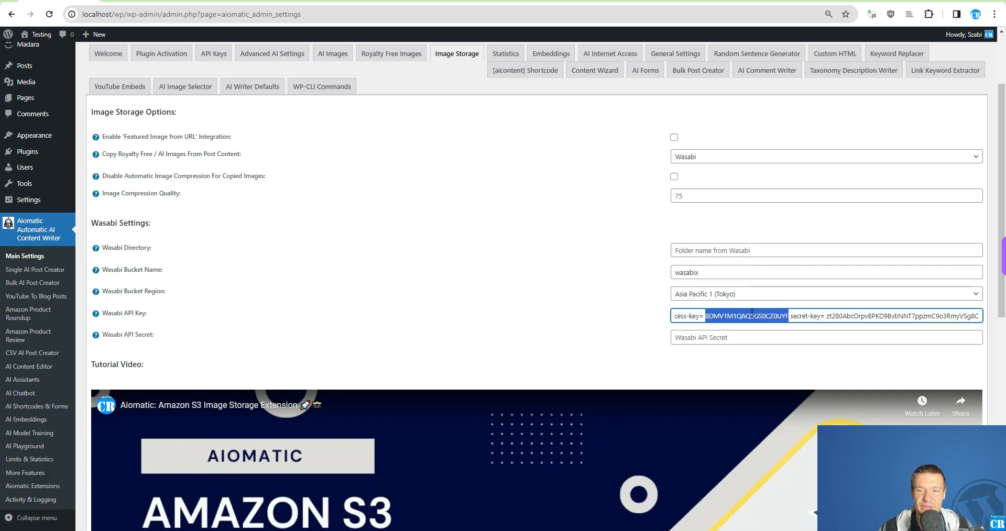
pyautogui.click(791, 316)
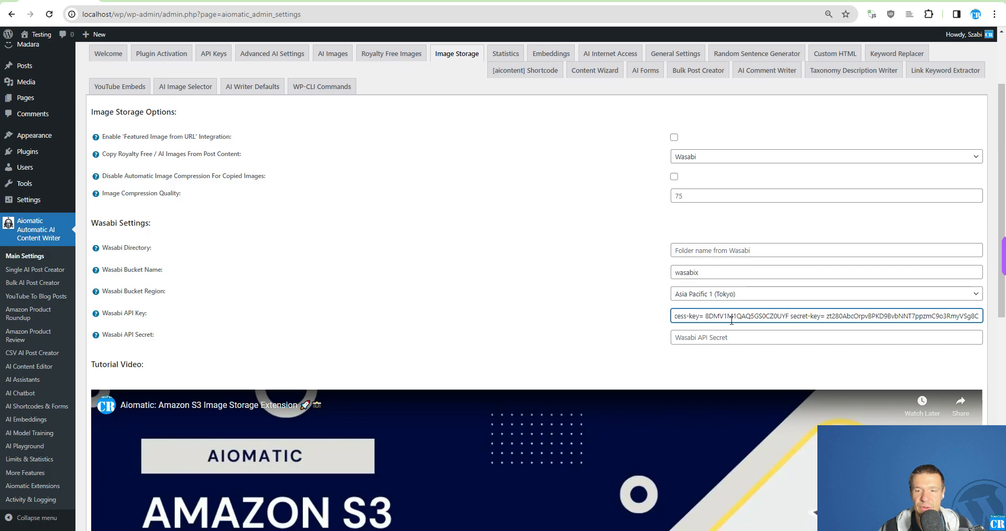
pyautogui.moveTo(707, 316); pyautogui.dragTo(664, 318)
pyautogui.press('BackSpace')
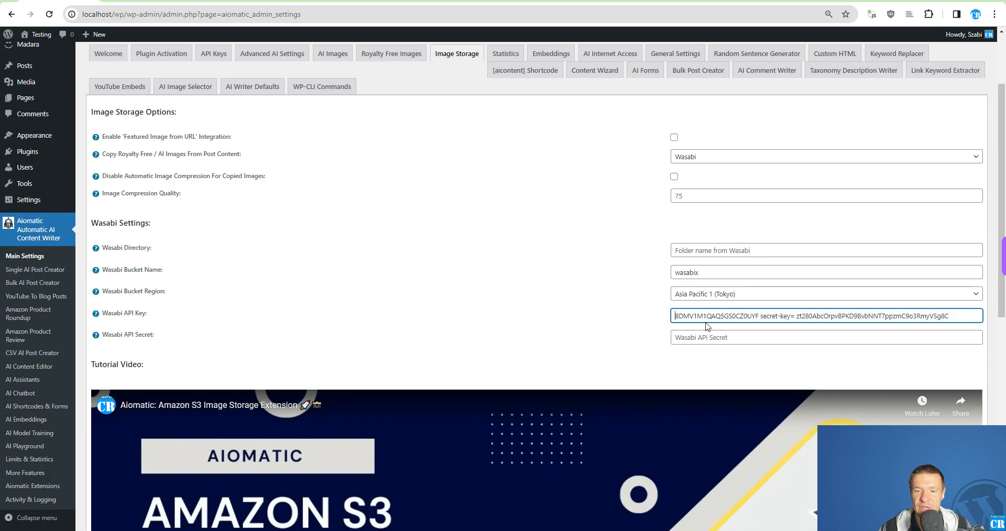
pyautogui.moveTo(759, 315); pyautogui.dragTo(873, 327)
pyautogui.press('BackSpace')
pyautogui.hotkey('ctrl', 'x')
pyautogui.click(676, 336)
pyautogui.hotkey('ctrl', 'v')
pyautogui.click(788, 319)
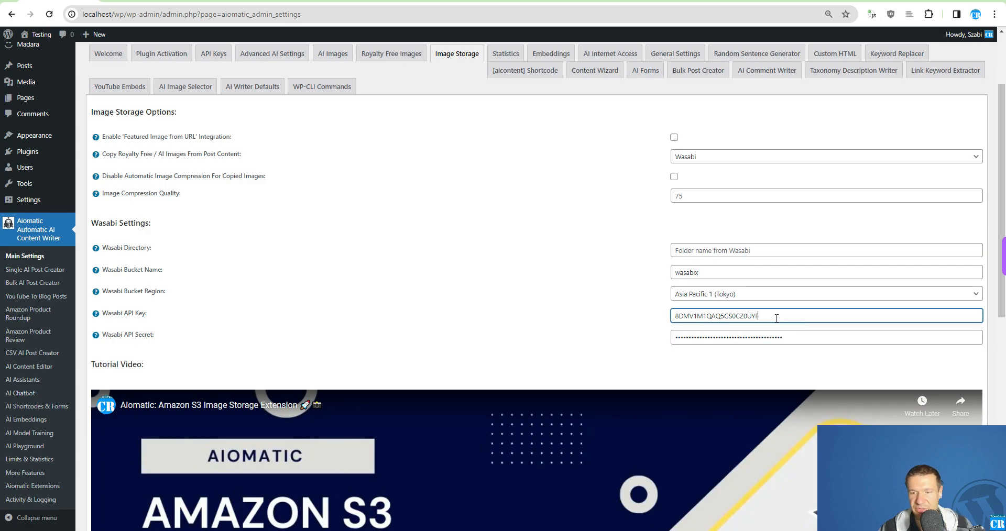
pyautogui.moveTo(676, 317); pyautogui.dragTo(757, 315)
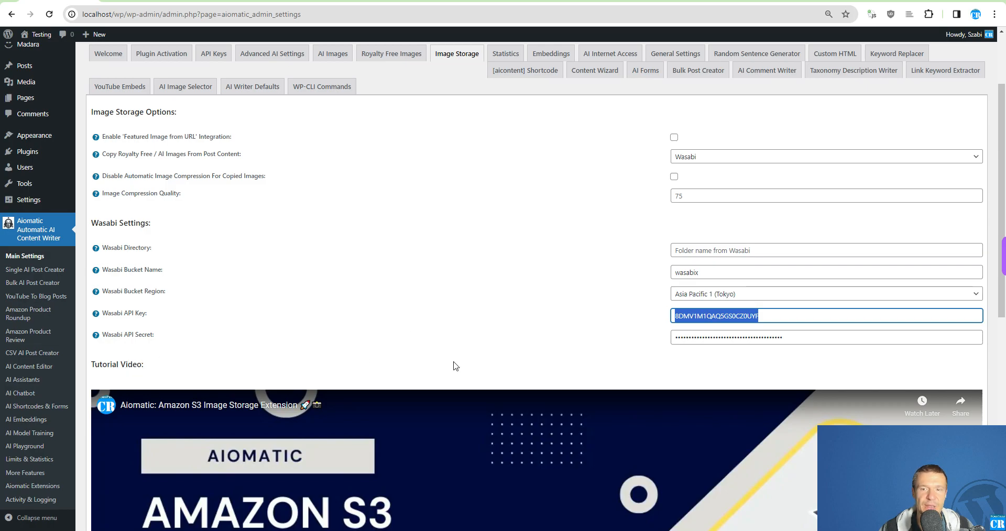
# Step: Save the Aiomatic settings and reopen the Image Storage settings to check the stored Wasabi values
pyautogui.scroll(-8, 364, 360)
pyautogui.click(110, 482)
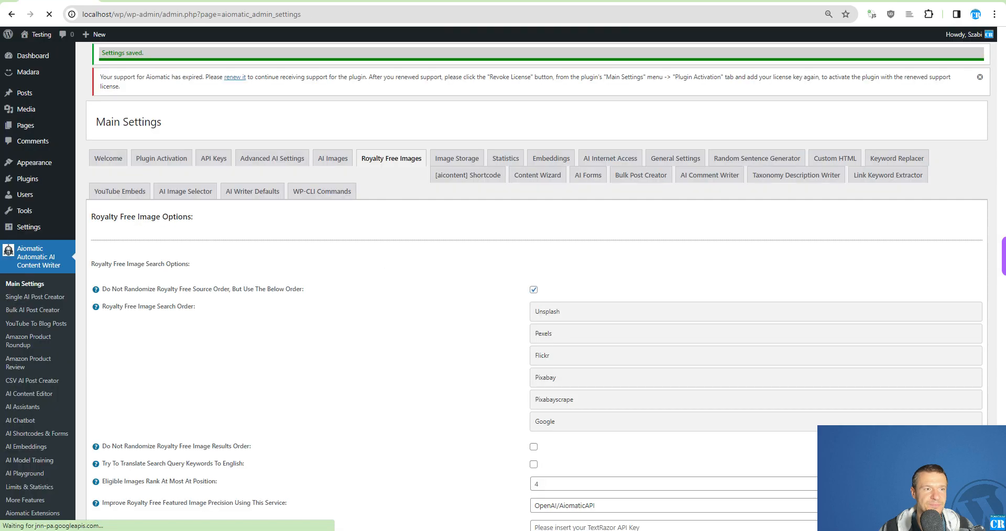
pyautogui.scroll(-2, 250, 262)
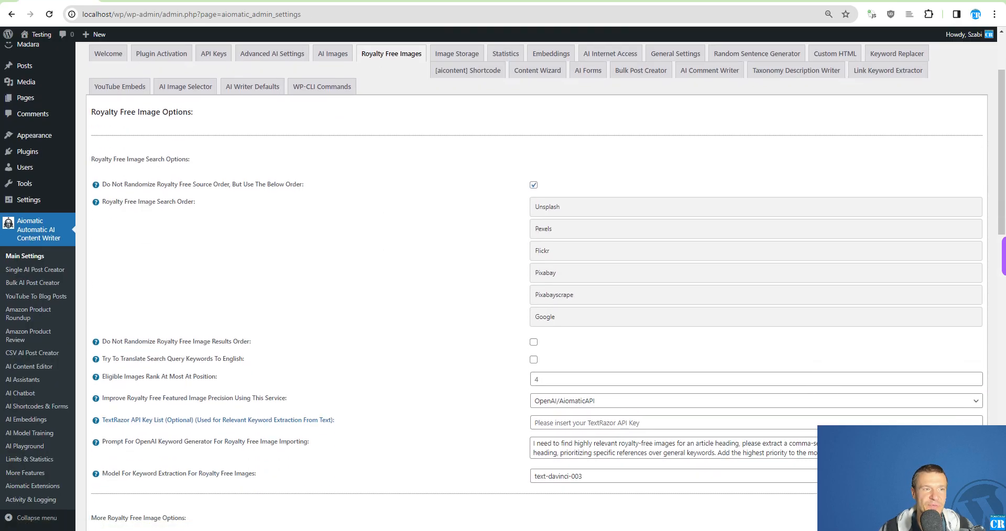
pyautogui.scroll(2, 492, 231)
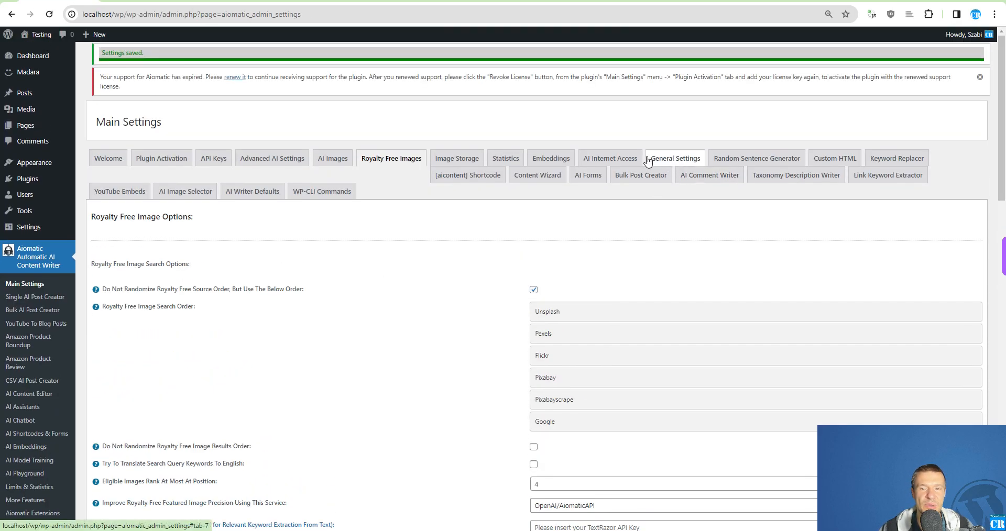
pyautogui.click(459, 160)
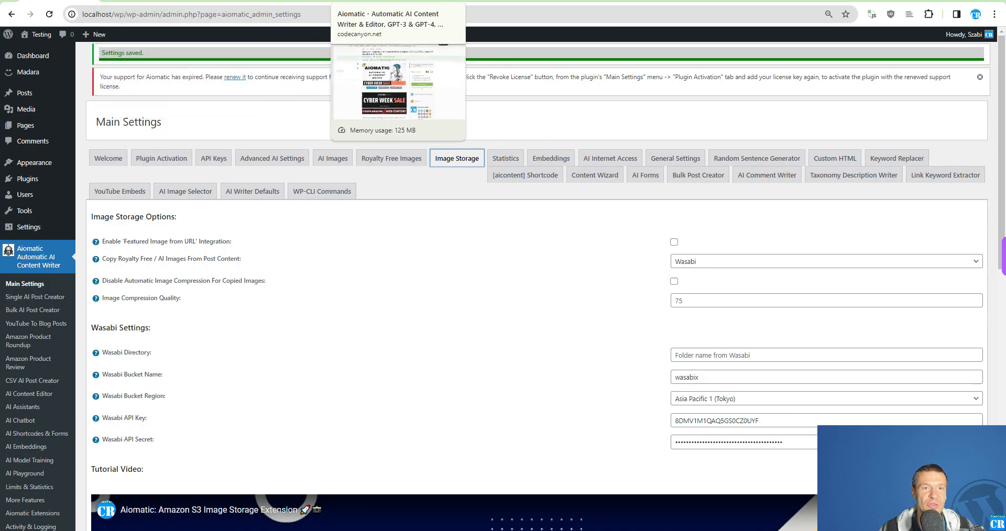
# Step: View the Aiomatic item page on CodeCanyon and the product page of its Amazon S3 Storage For Images extension
pyautogui.click(374, 1)
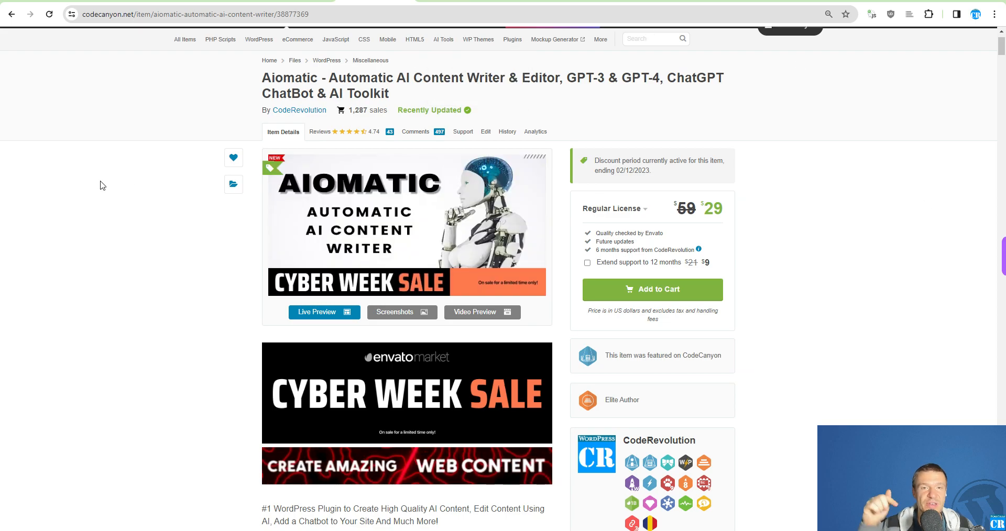
pyautogui.click(448, 2)
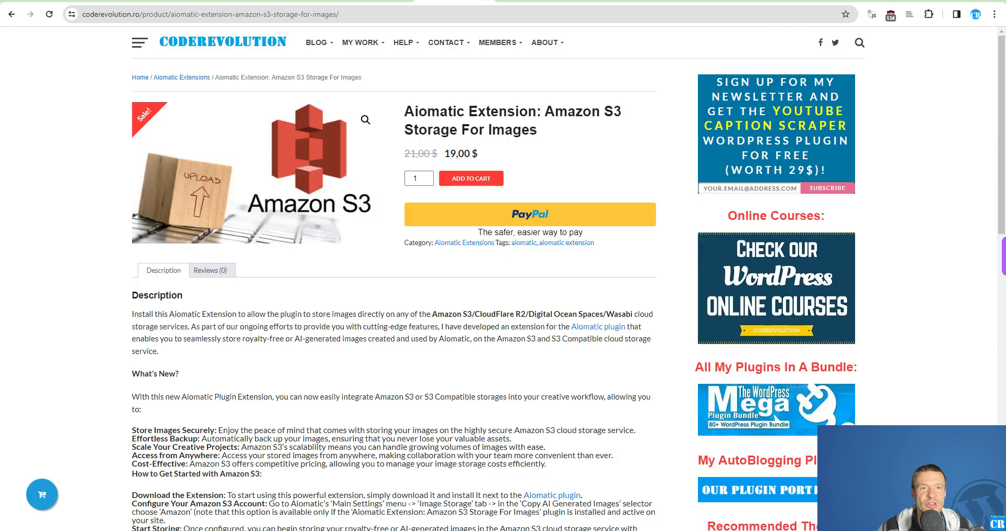